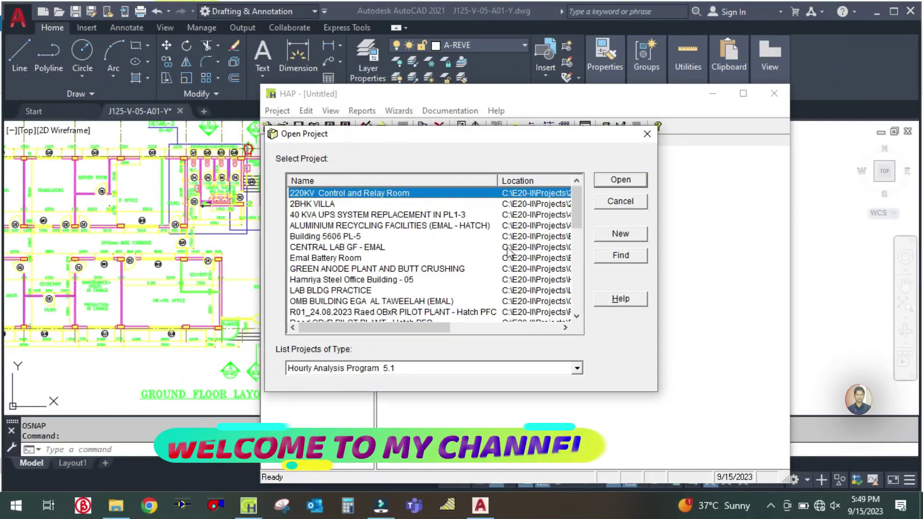
Open the 'Hamriya Steel Office Building - 05' project from the project list
{"action": "scroll", "coordinate": [353, 242], "scroll_direction": "up", "scroll_amount": 2}
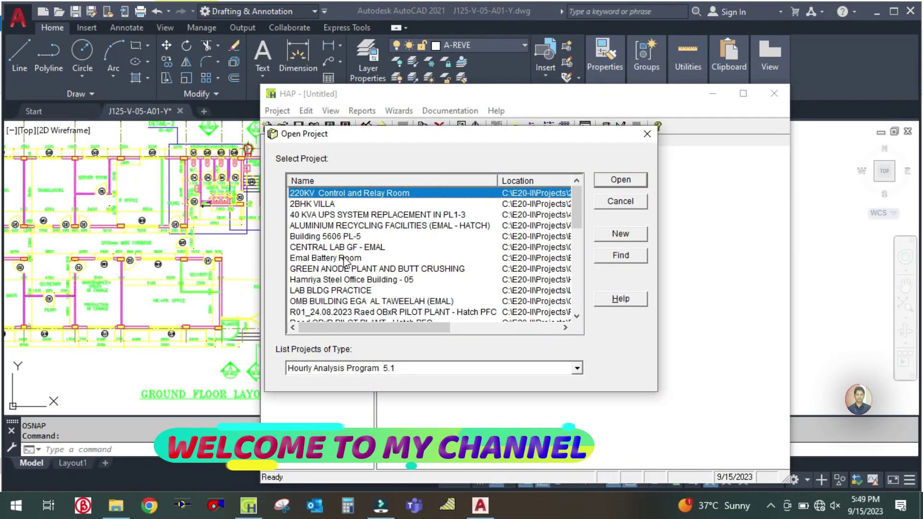
{"action": "left_click", "coordinate": [322, 280]}
{"action": "left_click", "coordinate": [620, 181]}
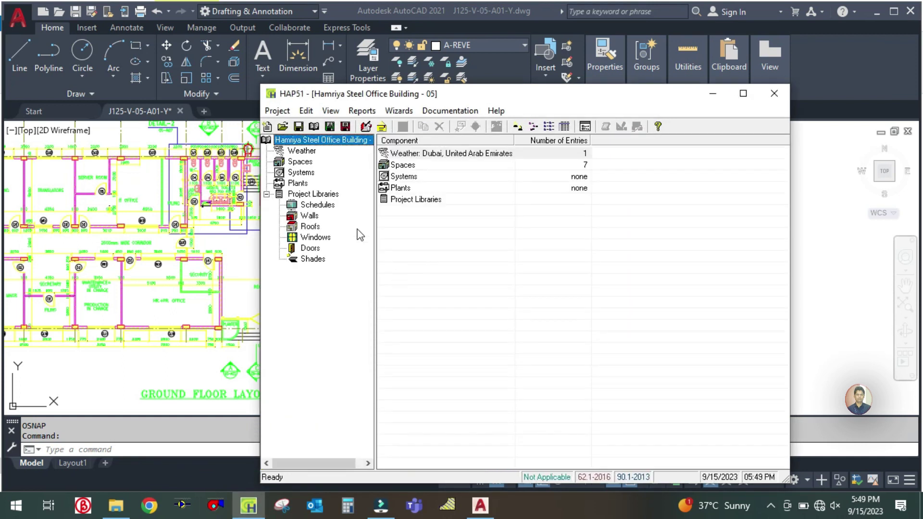
Show the project's Spaces list with floor areas
{"action": "left_click", "coordinate": [300, 162]}
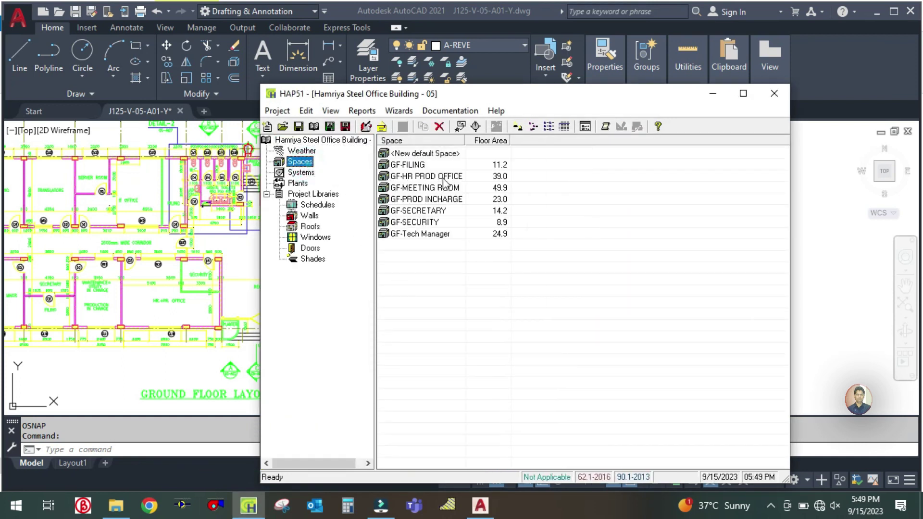
{"action": "left_click", "coordinate": [712, 99]}
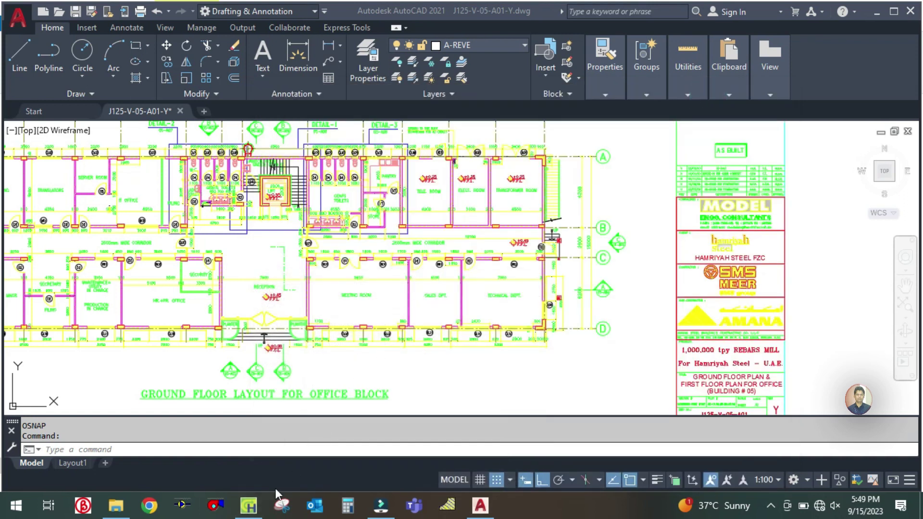
{"action": "left_click", "coordinate": [249, 505]}
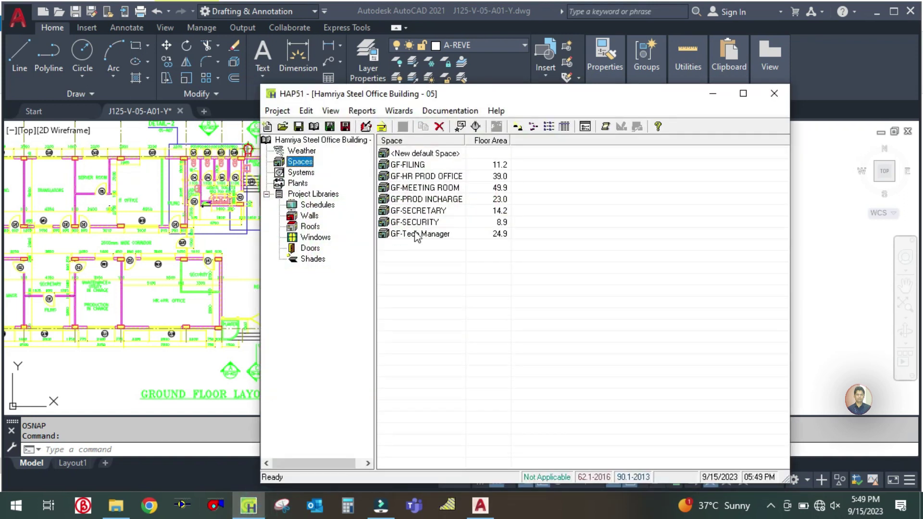
Zoom in on the meeting room in the AutoCAD ground floor plan
{"action": "left_click", "coordinate": [184, 330]}
{"action": "scroll", "coordinate": [371, 307], "scroll_direction": "up", "scroll_amount": 5}
{"action": "scroll", "coordinate": [371, 307], "scroll_direction": "down", "scroll_amount": 2}
{"action": "scroll", "coordinate": [392, 298], "scroll_direction": "down", "scroll_amount": 3}
{"action": "scroll", "coordinate": [340, 295], "scroll_direction": "up", "scroll_amount": 4}
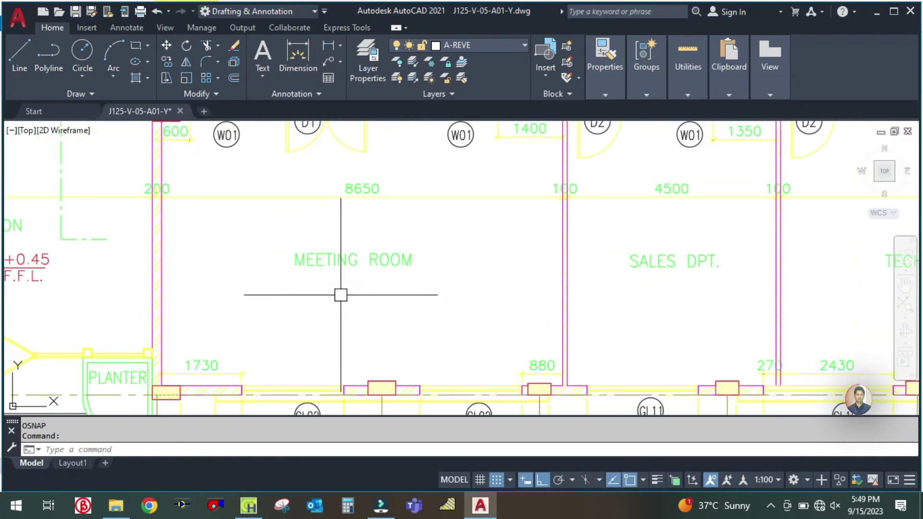
{"action": "scroll", "coordinate": [310, 294], "scroll_direction": "down", "scroll_amount": 1}
Select GF-MEETING ROOM in HAP and pan the AutoCAD plan to Sales and Technical Dept
{"action": "left_click", "coordinate": [249, 505]}
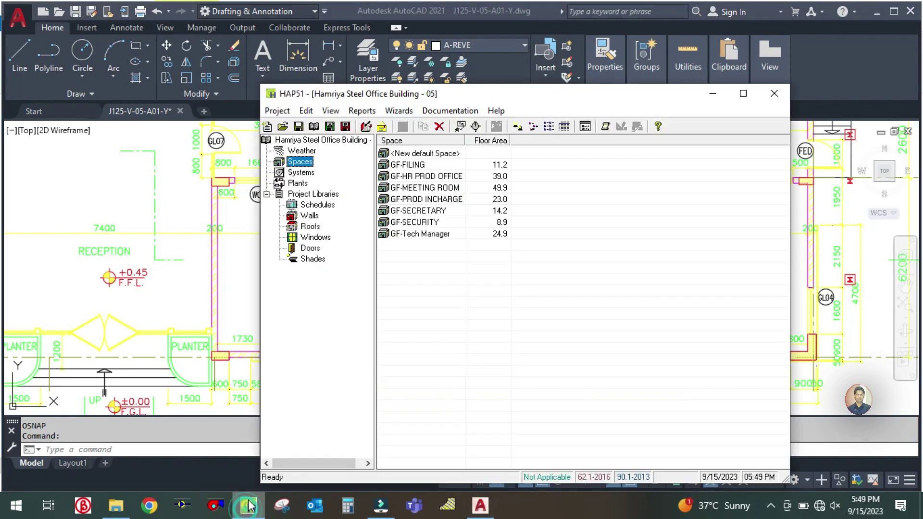
{"action": "left_click", "coordinate": [428, 192]}
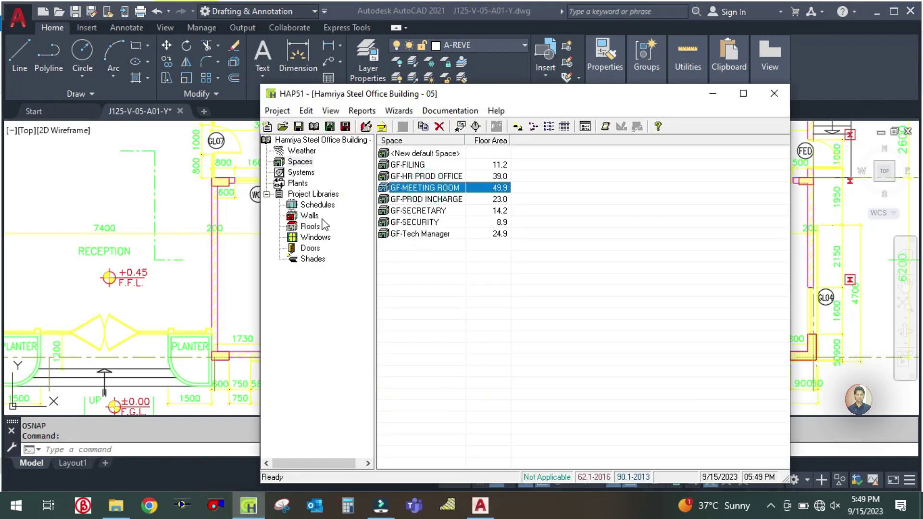
{"action": "left_click", "coordinate": [178, 299]}
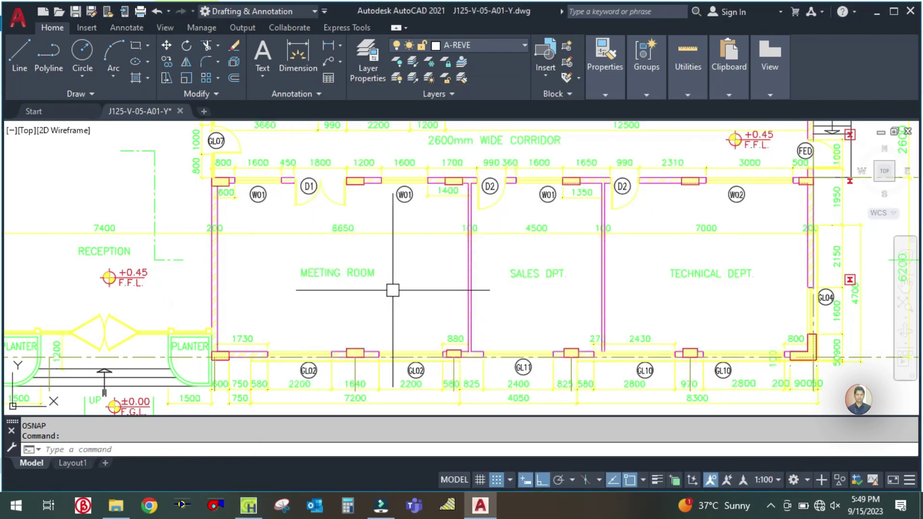
{"action": "right_click", "coordinate": [201, 291]}
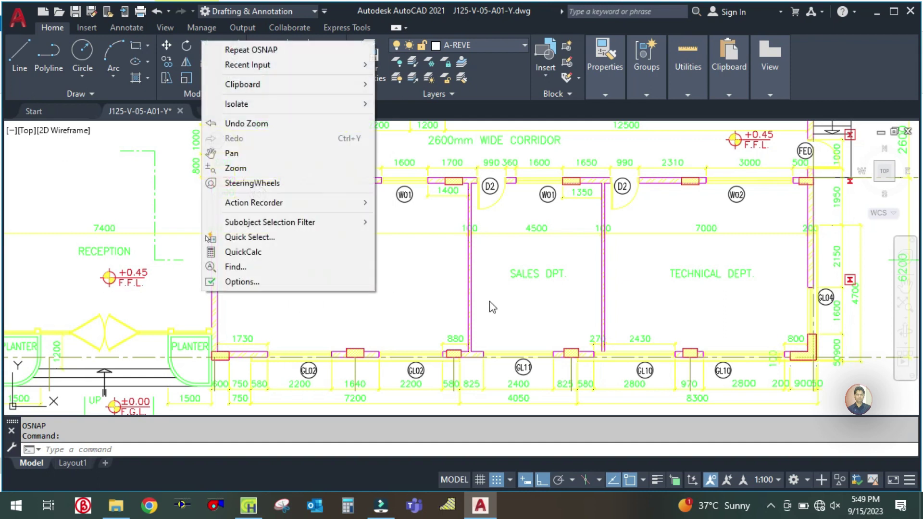
{"action": "left_click", "coordinate": [419, 309]}
{"action": "left_click", "coordinate": [370, 299]}
{"action": "left_click_drag", "start_coordinate": [535, 319], "coordinate": [273, 324]}
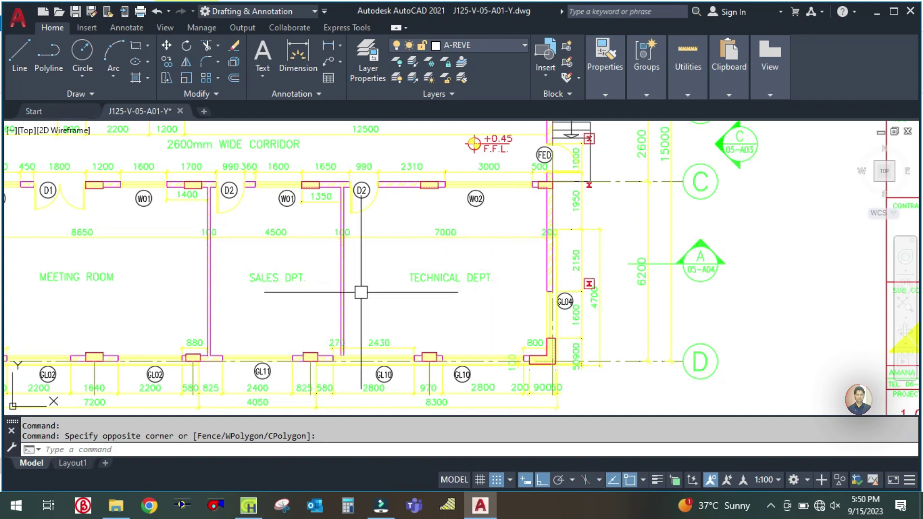
{"action": "left_click", "coordinate": [256, 507]}
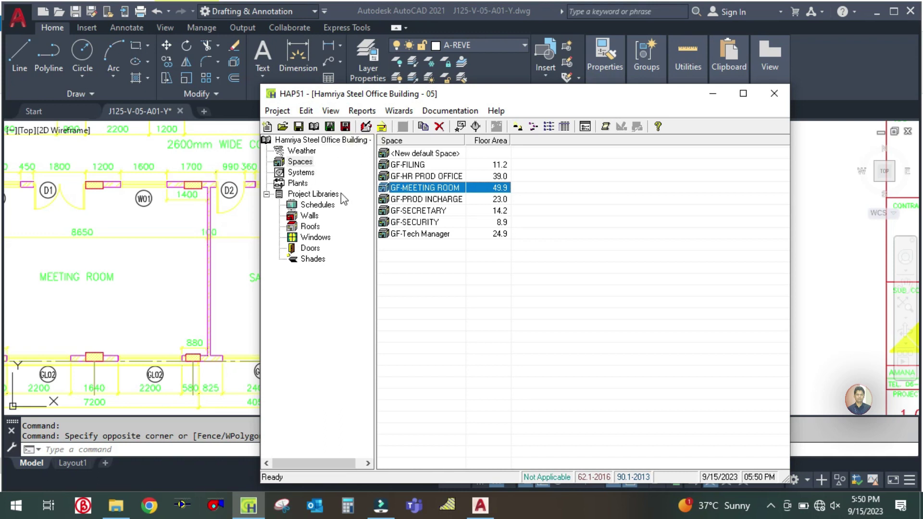
{"action": "right_click", "coordinate": [443, 187]}
Duplicate GF-MEETING ROOM and rename the copy 'GF-SALES DEPT'
{"action": "left_click", "coordinate": [476, 192]}
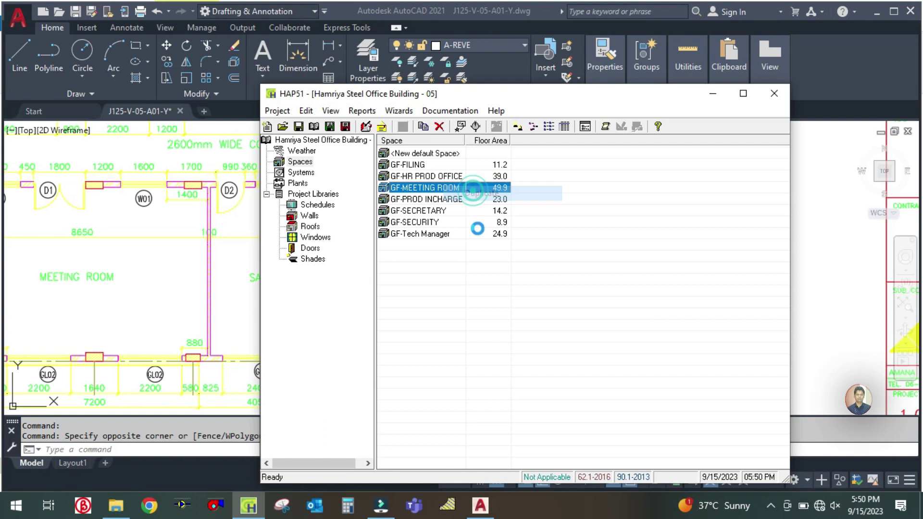
{"action": "left_click", "coordinate": [554, 217]}
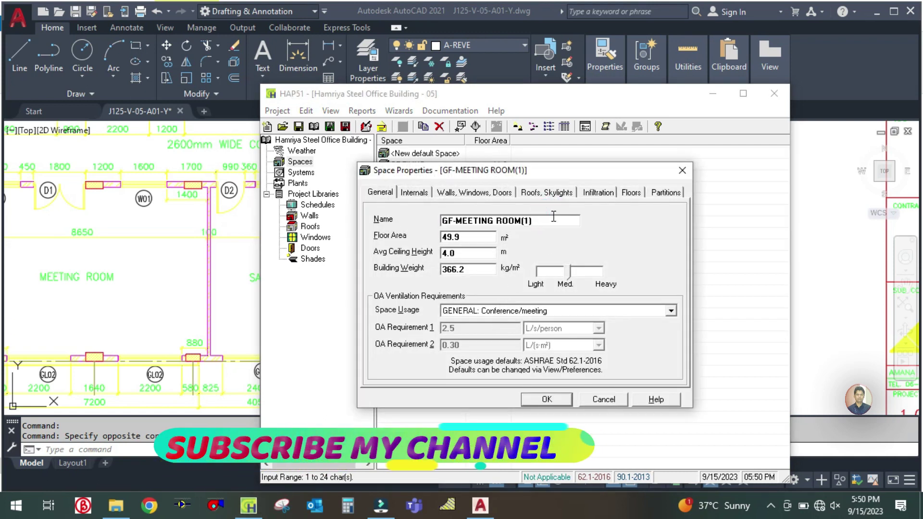
{"action": "key", "text": "BackSpace"}
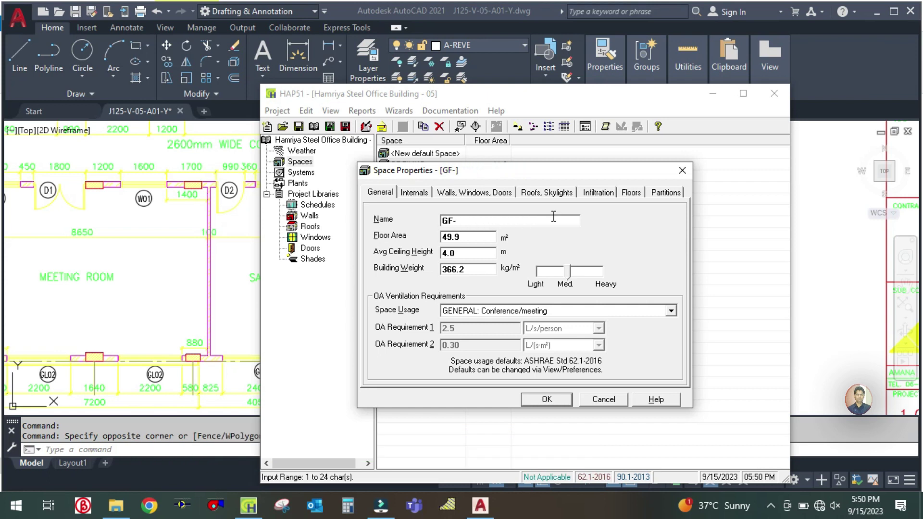
{"action": "key", "text": "Caps_Lock"}
{"action": "type", "text": "SALES DEPT"}
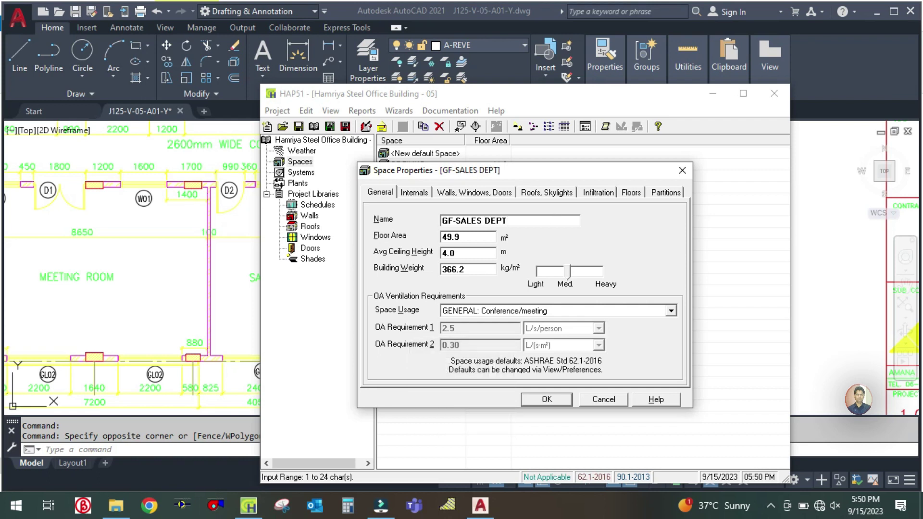
{"action": "left_click", "coordinate": [380, 192]}
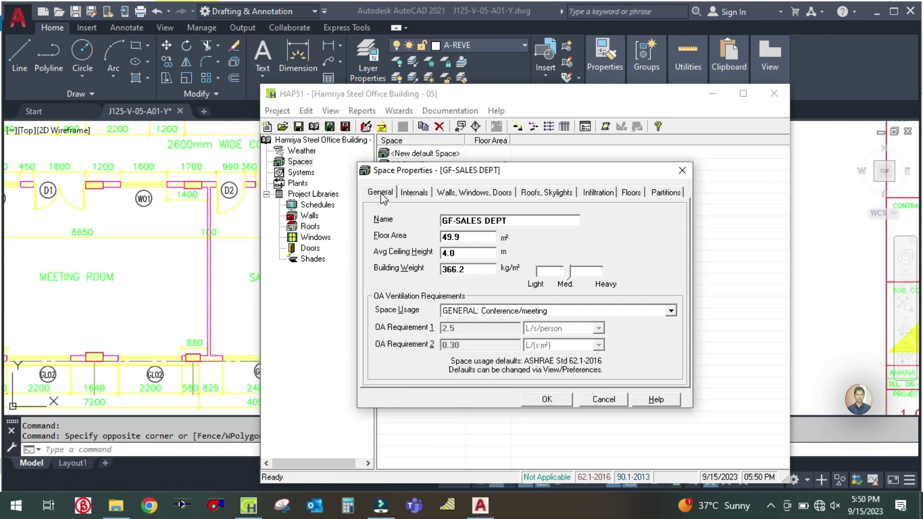
{"action": "left_click", "coordinate": [181, 293]}
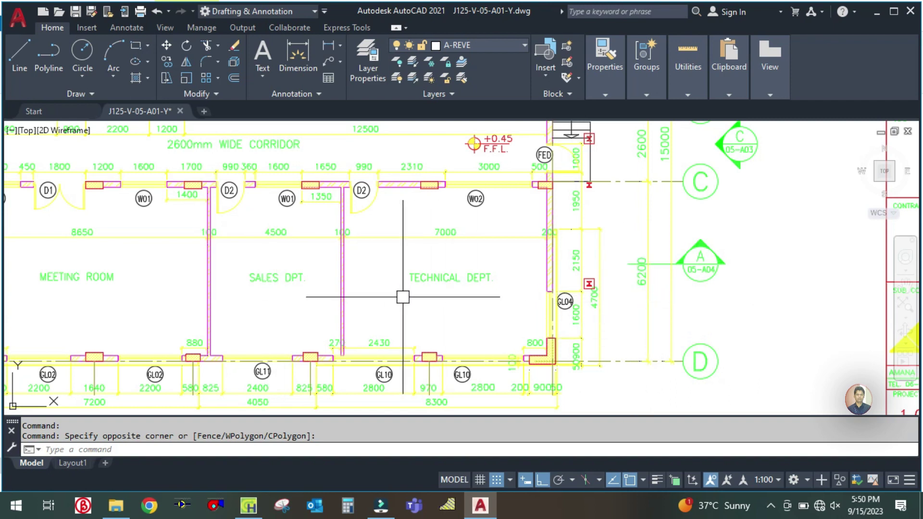
Measure the Sales Dept walls with a linear dimension (LI), then cancel it
{"action": "type", "text": "LI"}
{"action": "key", "text": "Return"}
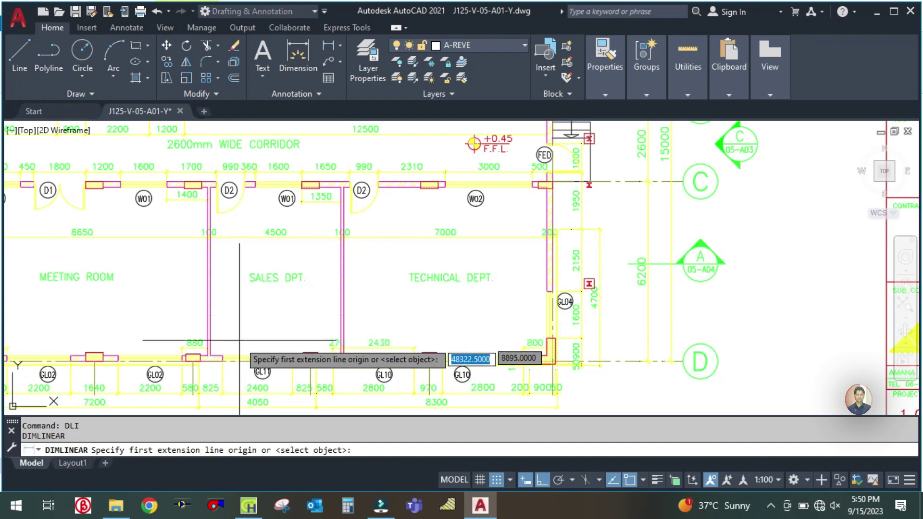
{"action": "scroll", "coordinate": [238, 349], "scroll_direction": "up", "scroll_amount": 4}
{"action": "left_click", "coordinate": [184, 366]}
{"action": "scroll", "coordinate": [198, 356], "scroll_direction": "down", "scroll_amount": 6}
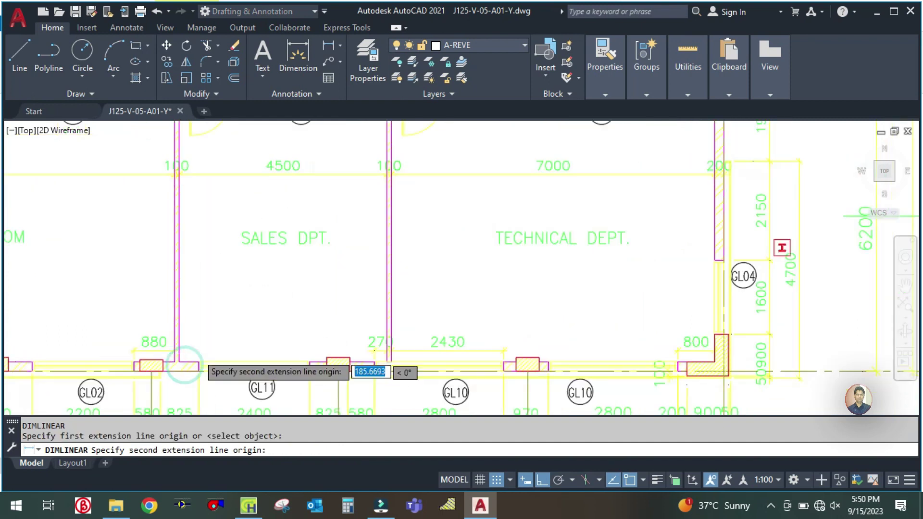
{"action": "scroll", "coordinate": [201, 266], "scroll_direction": "up", "scroll_amount": 4}
{"action": "left_click", "coordinate": [170, 205]}
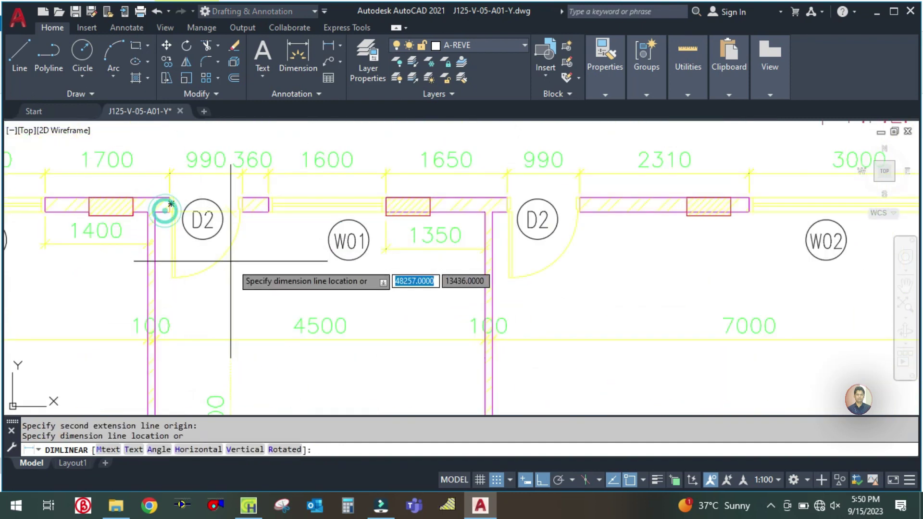
{"action": "scroll", "coordinate": [278, 269], "scroll_direction": "down", "scroll_amount": 4}
{"action": "scroll", "coordinate": [256, 300], "scroll_direction": "up", "scroll_amount": 2}
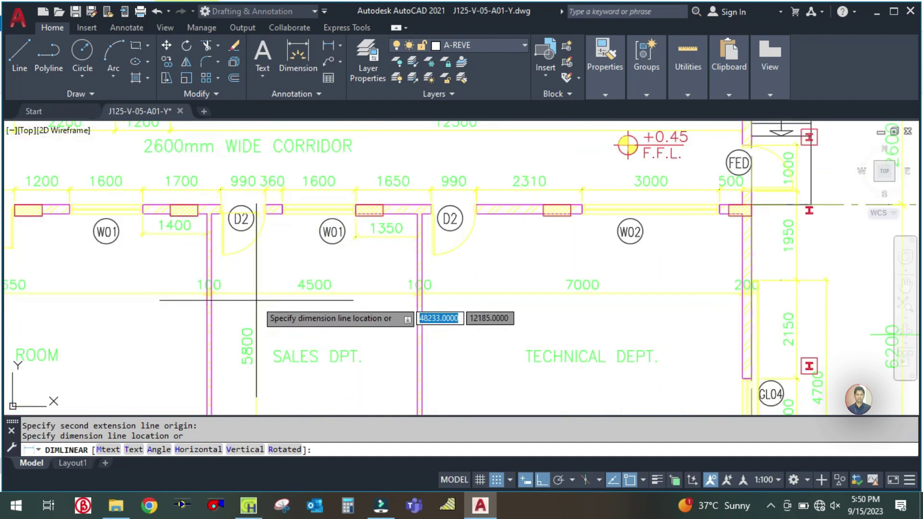
{"action": "key", "text": "Escape"}
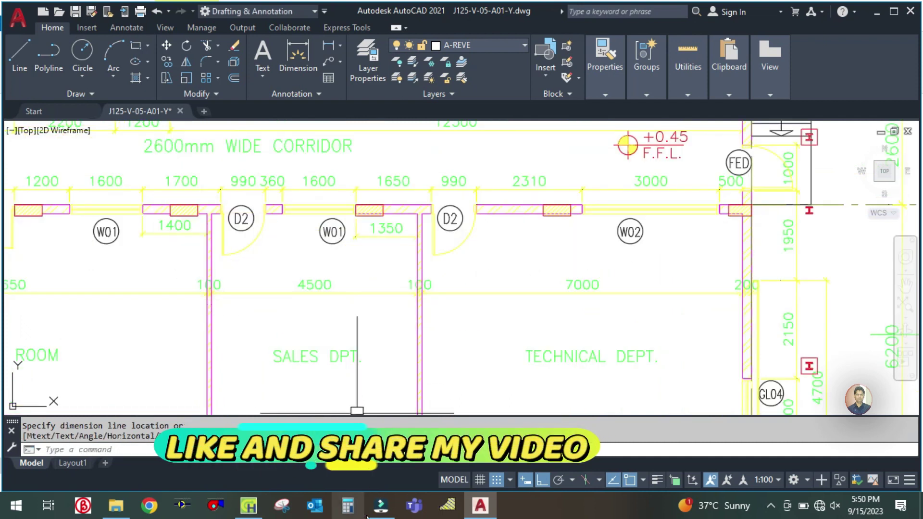
Compute the Sales Dept area 4.5 × 5.8 = 26.1 in Calculator
{"action": "key", "text": "super+9"}
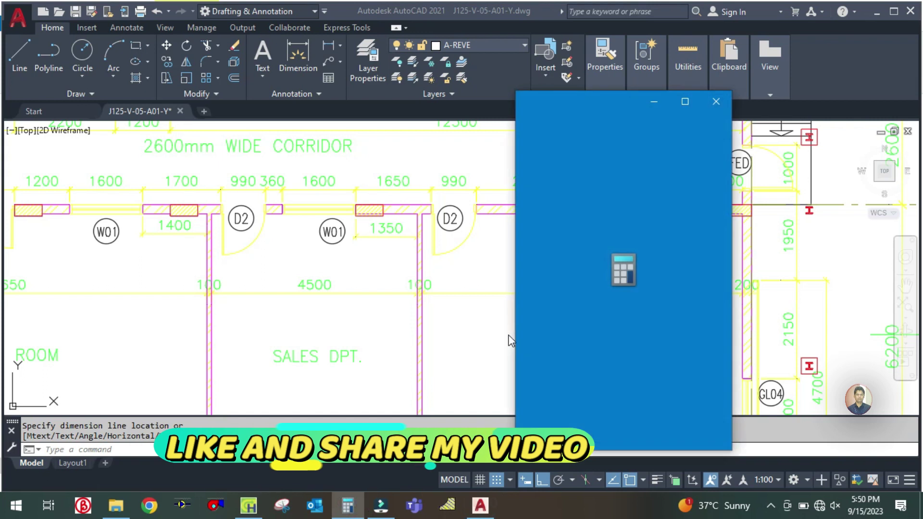
{"action": "type", "text": "4.5"}
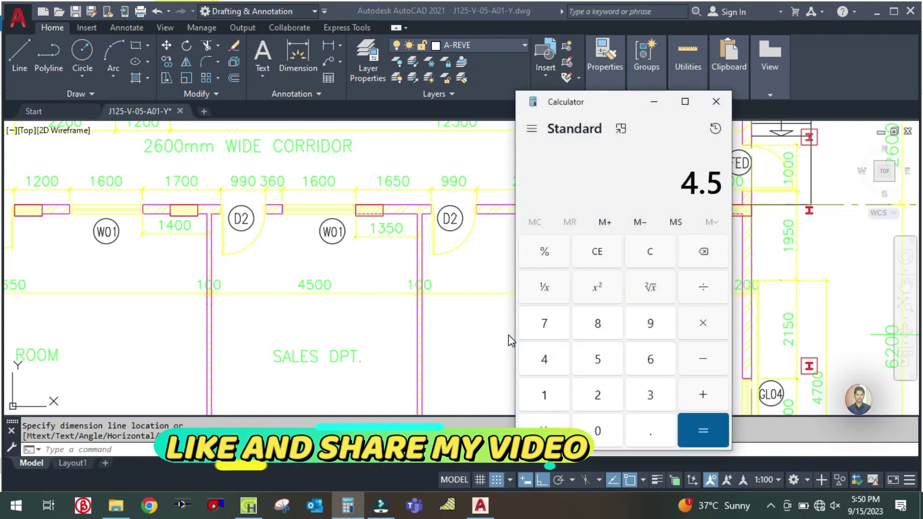
{"action": "type", "text": "*"}
{"action": "key", "text": "Return"}
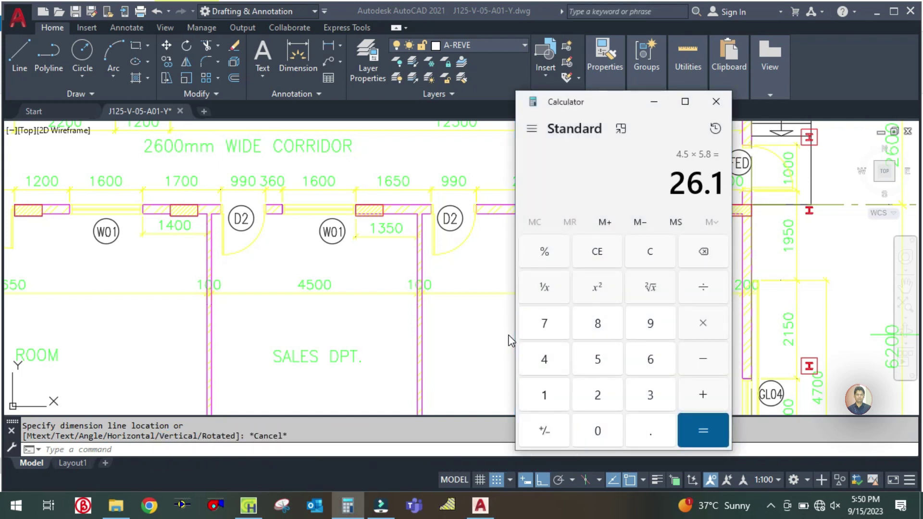
{"action": "left_click", "coordinate": [363, 304]}
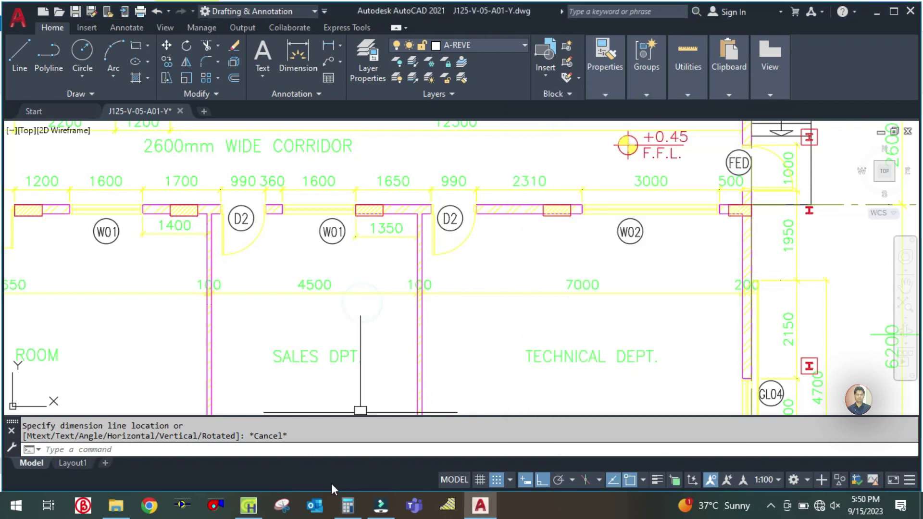
Change GF-SALES DEPT's floor area from 49.9 to 26 m²
{"action": "left_click", "coordinate": [248, 505]}
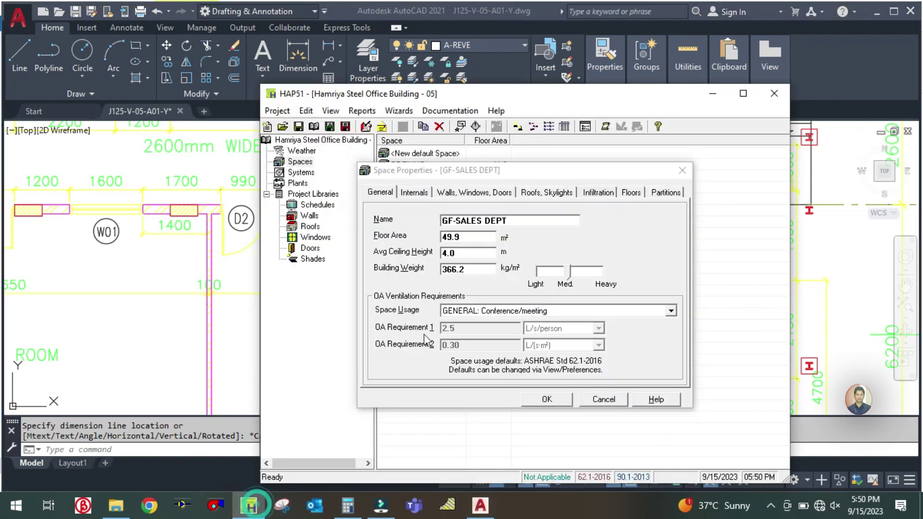
{"action": "left_click", "coordinate": [473, 240]}
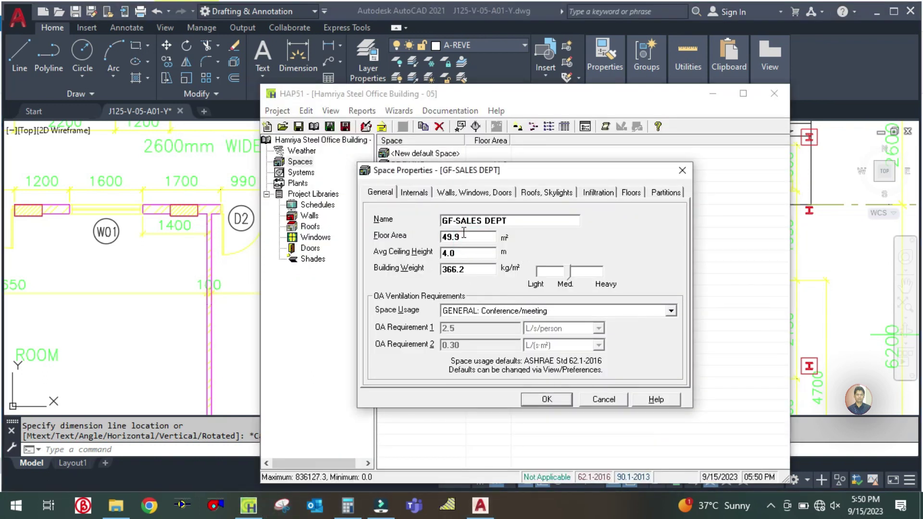
{"action": "left_click_drag", "start_coordinate": [447, 237], "coordinate": [442, 236]}
{"action": "type", "text": "26"}
{"action": "left_click", "coordinate": [459, 250]}
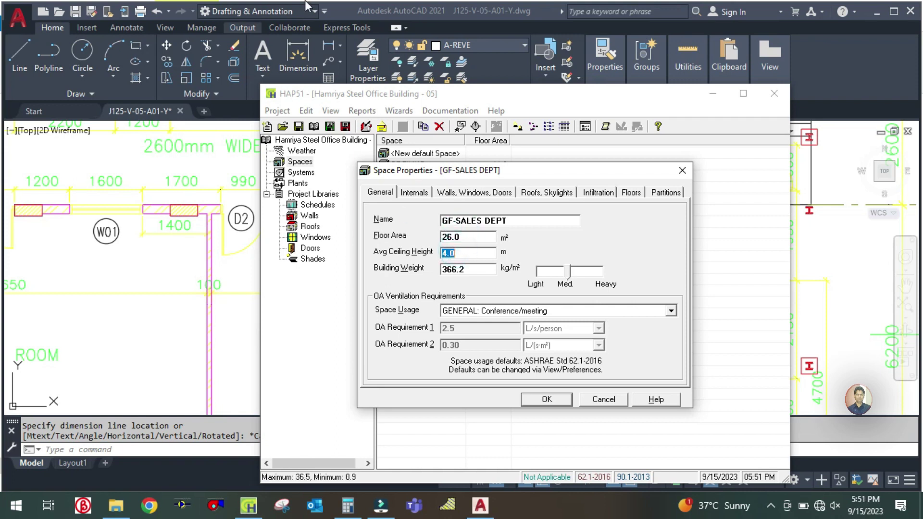
Set the space usage to 'OFFICE: Office space', save, and reopen GF-SALES DEPT
{"action": "left_click", "coordinate": [514, 317]}
{"action": "scroll", "coordinate": [502, 364], "scroll_direction": "up", "scroll_amount": 2}
{"action": "key", "text": "o"}
{"action": "key", "text": "o"}
{"action": "key", "text": "o"}
{"action": "key", "text": "o"}
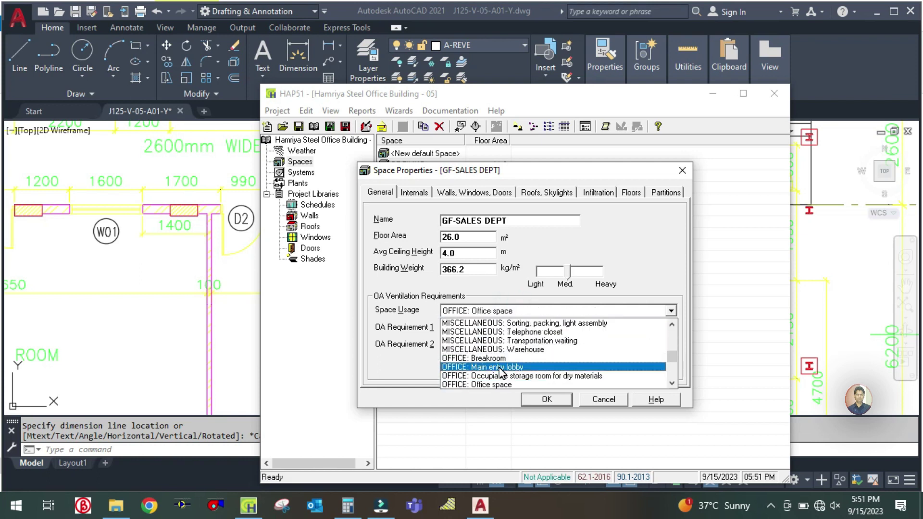
{"action": "left_click", "coordinate": [496, 384]}
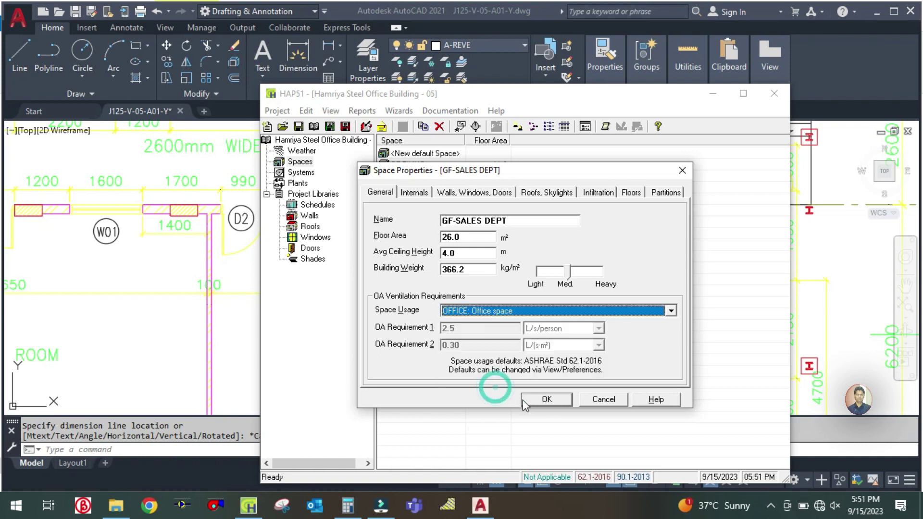
{"action": "left_click", "coordinate": [544, 399]}
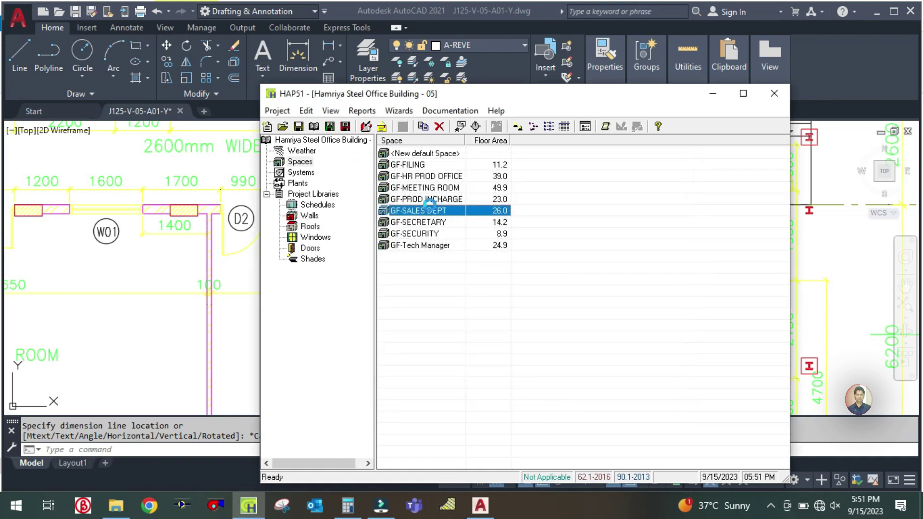
{"action": "double_click", "coordinate": [430, 206]}
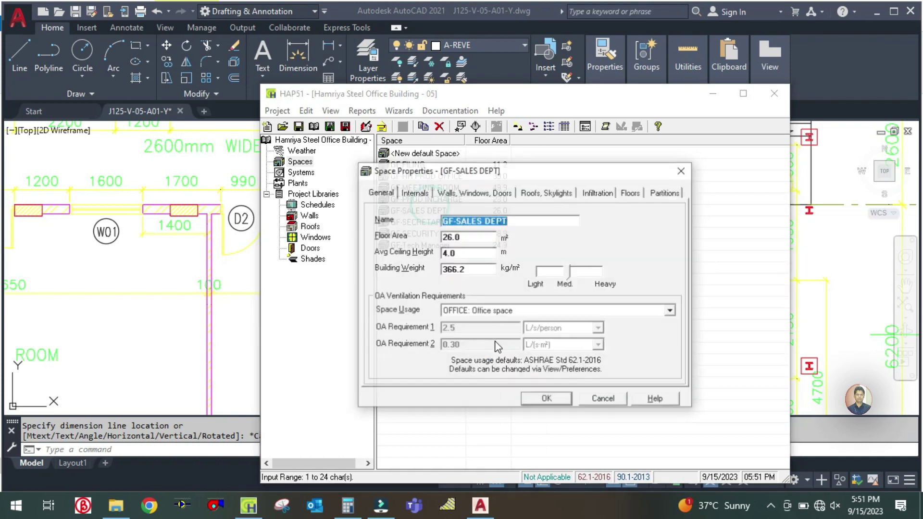
Check GF-SALES DEPT's lighting and occupancy internals, then bring AutoCAD forward
{"action": "left_click", "coordinate": [421, 195]}
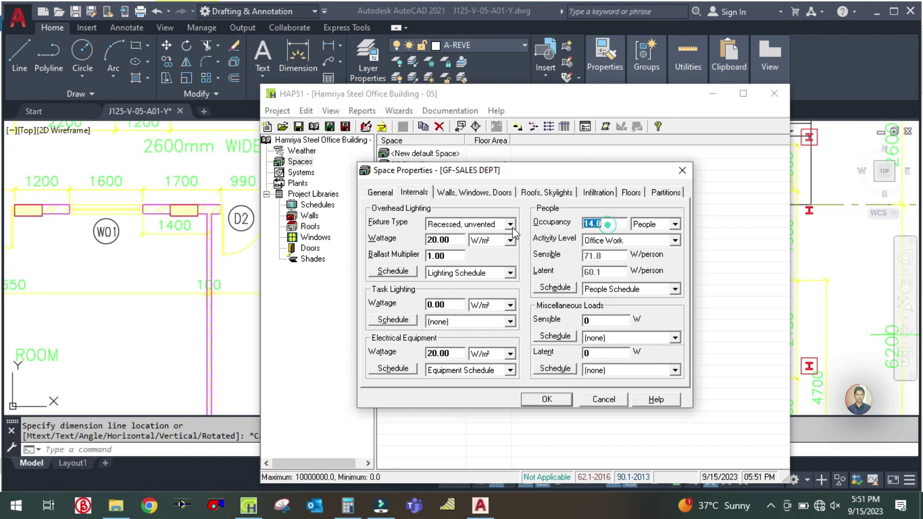
{"action": "left_click", "coordinate": [132, 308]}
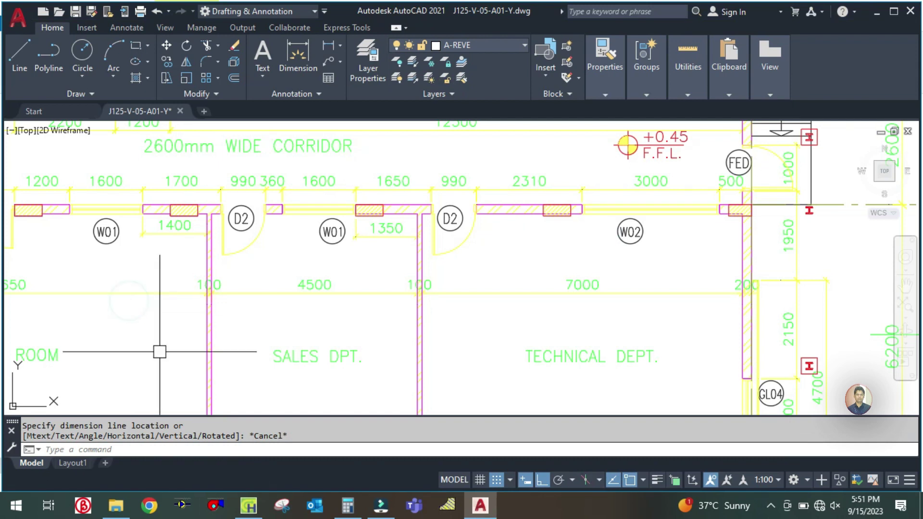
Go up from Architectural drawings into Furniture Layouts and open J125-V-05-A09-I.dwg
{"action": "left_click", "coordinate": [116, 504]}
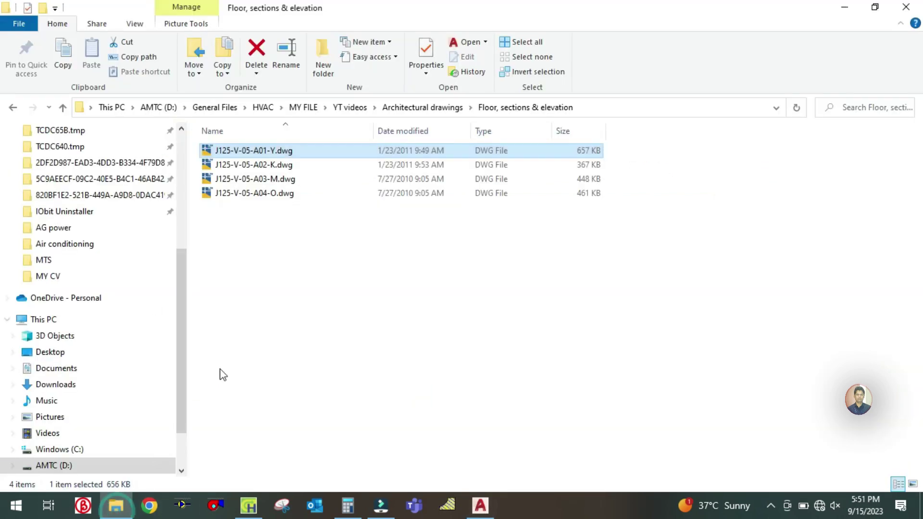
{"action": "left_click", "coordinate": [62, 108]}
{"action": "left_click", "coordinate": [250, 182]}
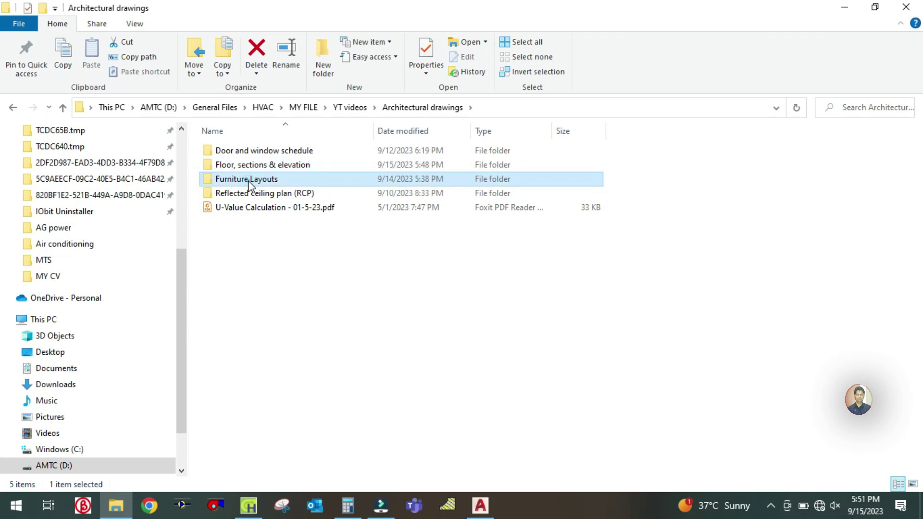
{"action": "double_click", "coordinate": [249, 181]}
{"action": "double_click", "coordinate": [260, 152]}
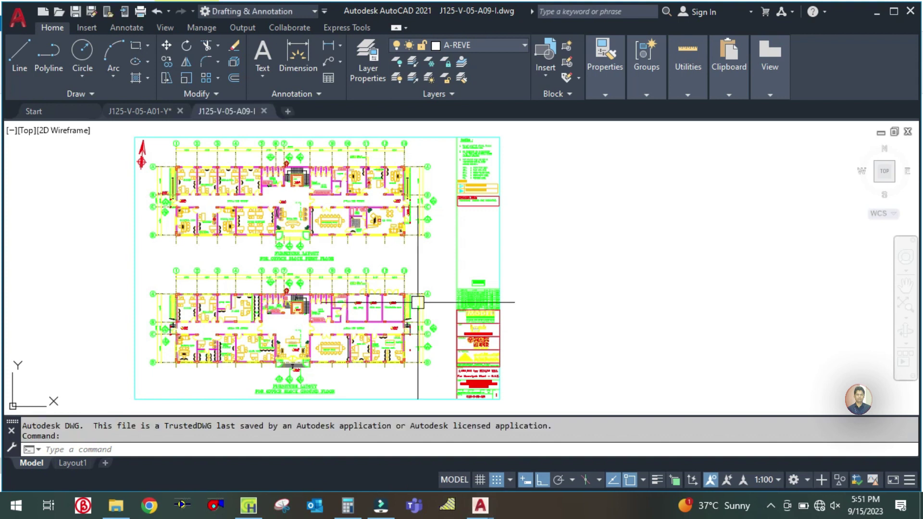
Zoom and pan the furniture layout to frame SALES DPT. between Meeting Room and Technical Dept
{"action": "scroll", "coordinate": [482, 319], "scroll_direction": "up", "scroll_amount": 8}
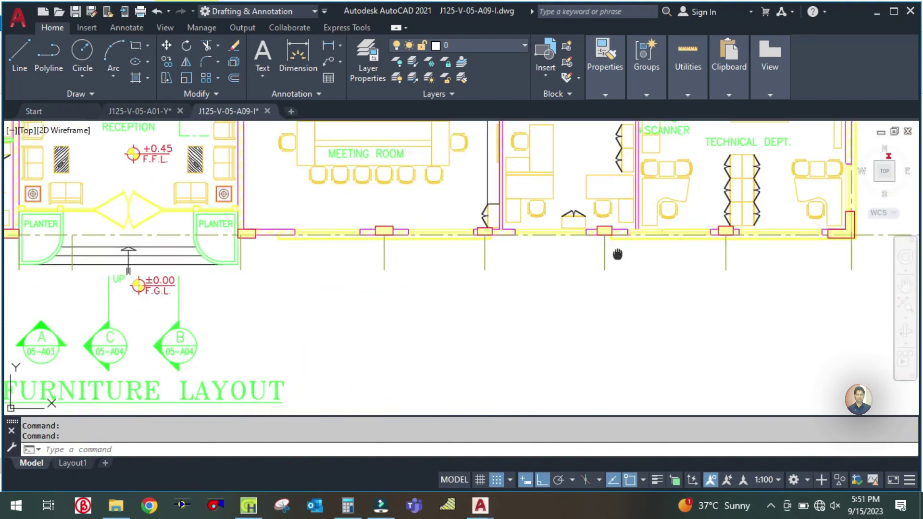
{"action": "right_click", "coordinate": [431, 357]}
{"action": "left_click", "coordinate": [395, 300]}
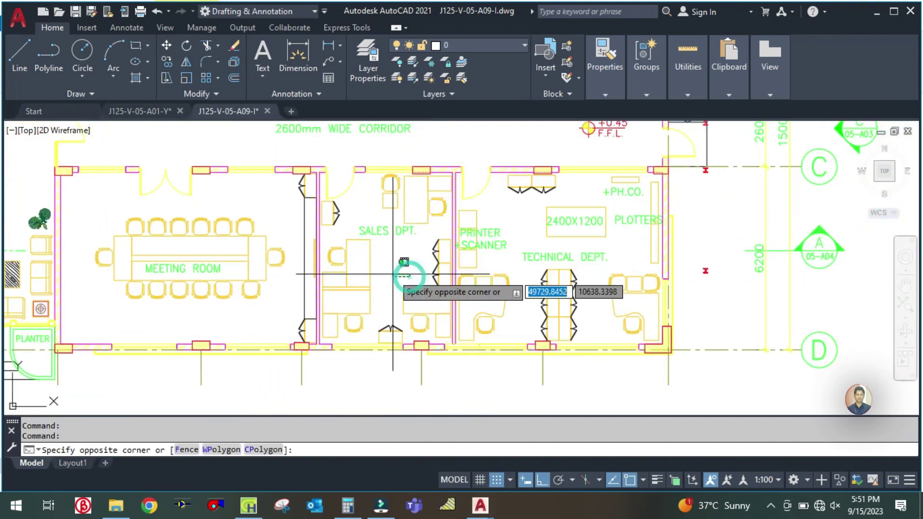
{"action": "key", "text": "Escape"}
{"action": "left_click_drag", "start_coordinate": [392, 274], "coordinate": [393, 289]}
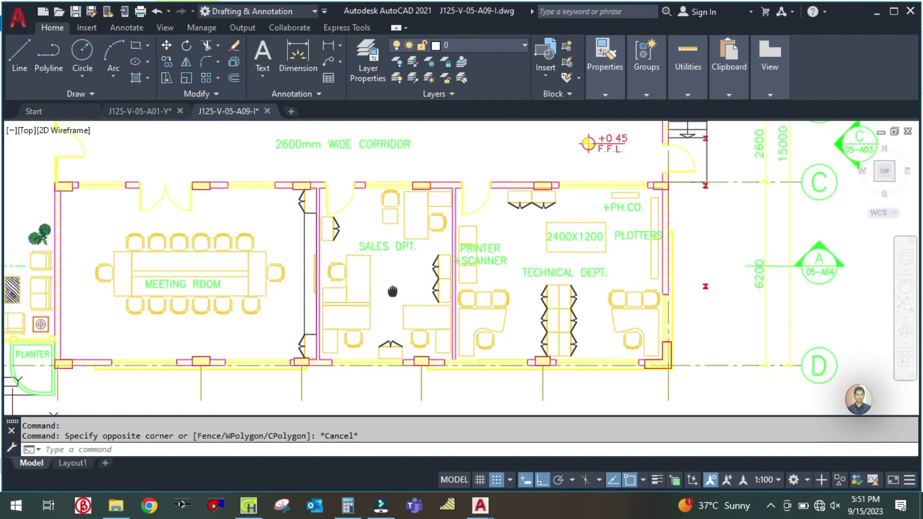
{"action": "scroll", "coordinate": [402, 369], "scroll_direction": "up", "scroll_amount": 2}
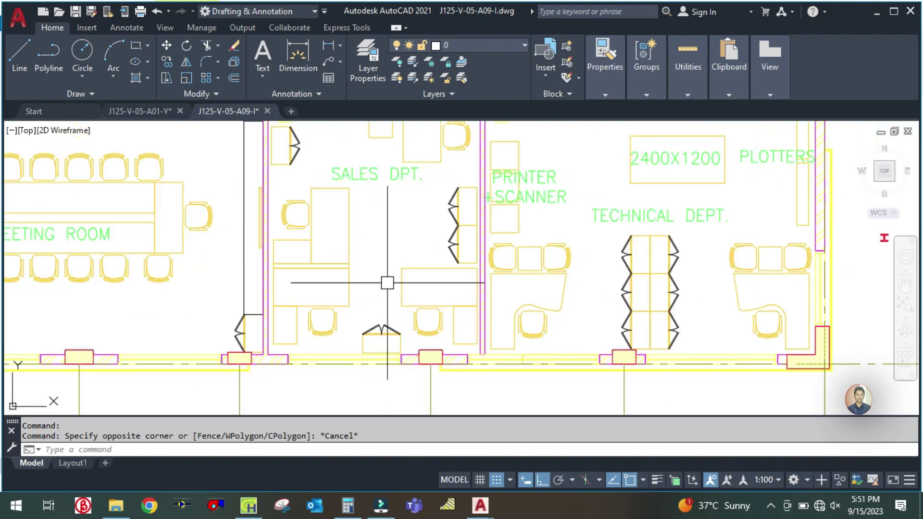
{"action": "scroll", "coordinate": [394, 328], "scroll_direction": "down", "scroll_amount": 2}
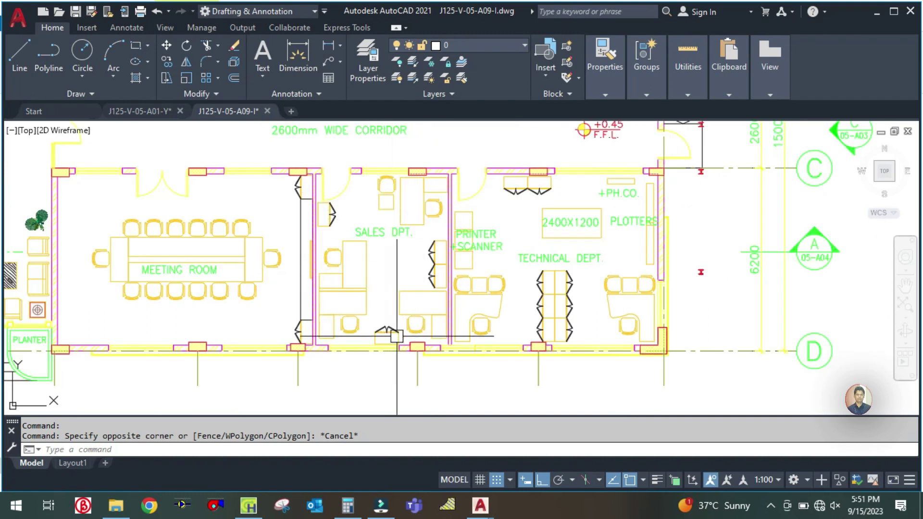
{"action": "left_click_drag", "start_coordinate": [395, 287], "coordinate": [385, 318]}
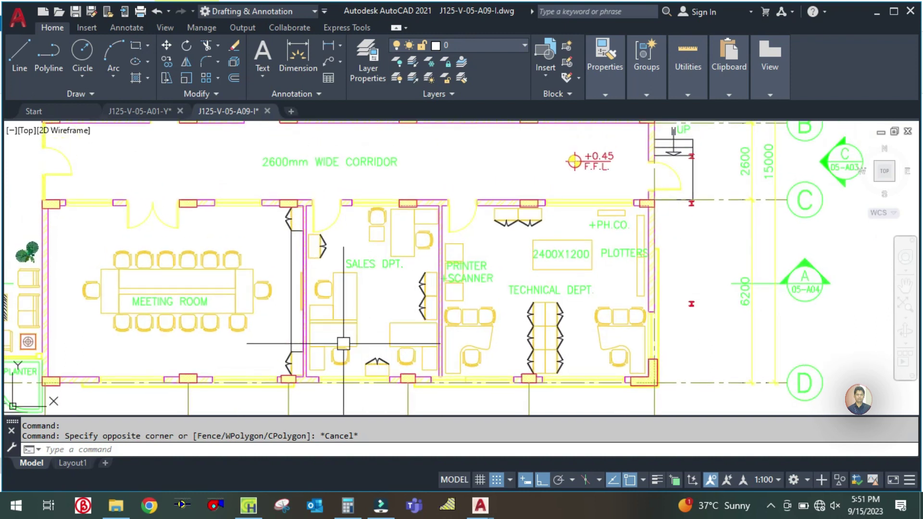
Change GF-SALES DEPT's occupancy from 14.0 to 5 people
{"action": "left_click", "coordinate": [248, 505]}
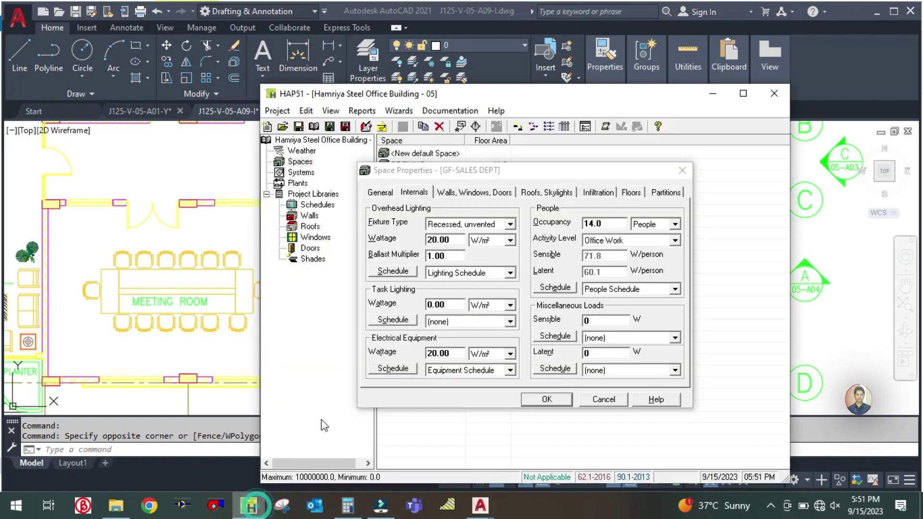
{"action": "double_click", "coordinate": [606, 224]}
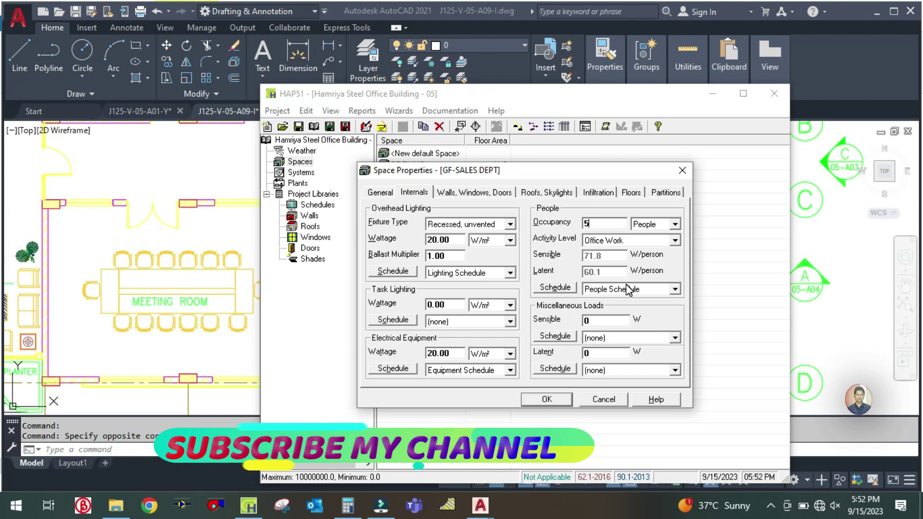
{"action": "left_click", "coordinate": [465, 194]}
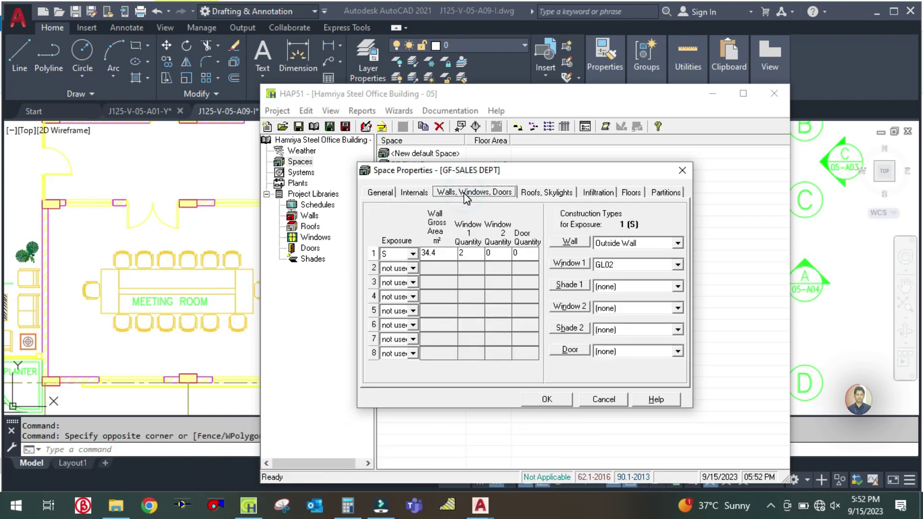
Check the outside wall on the A01-Y plan and change the S wall gross area from 34.4 to 18 m²
{"action": "left_click", "coordinate": [414, 255]}
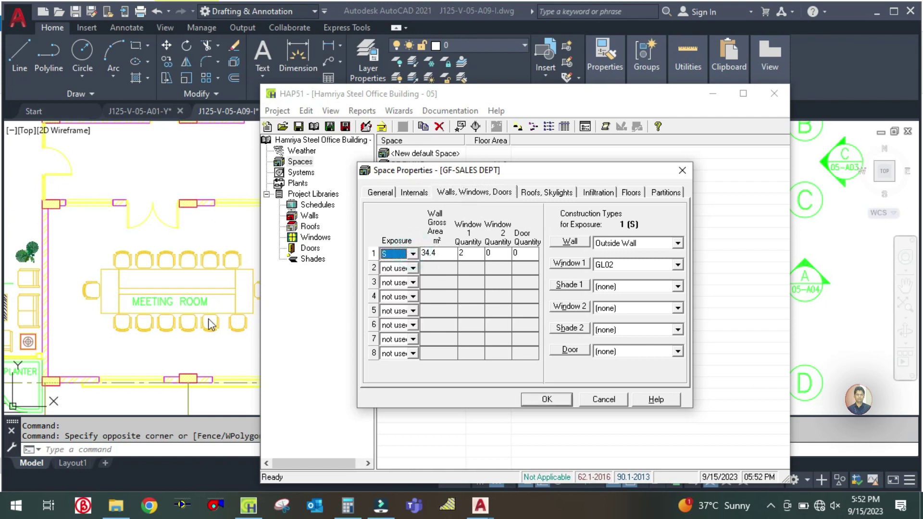
{"action": "left_click", "coordinate": [212, 353]}
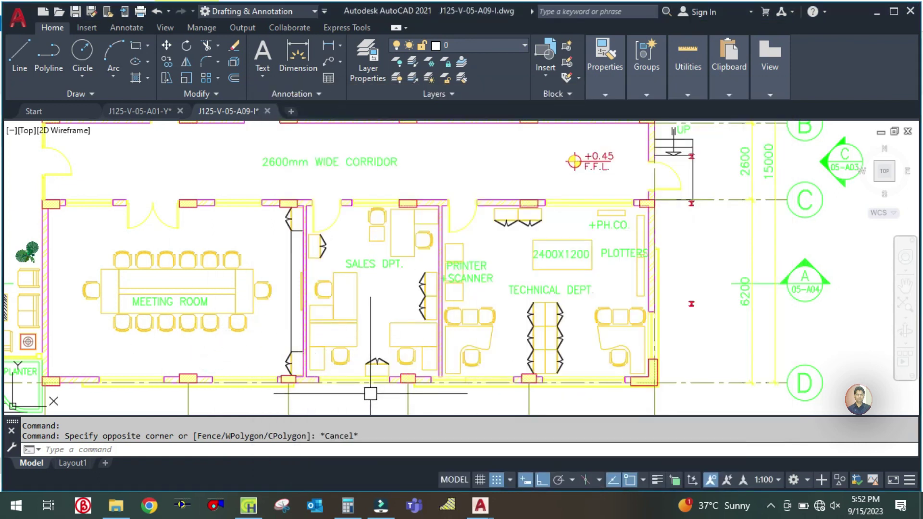
{"action": "left_click", "coordinate": [136, 111]}
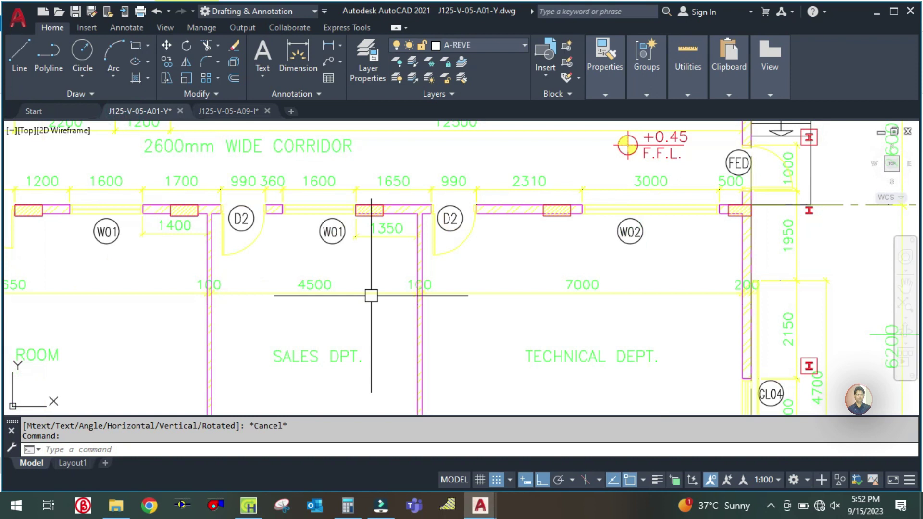
{"action": "left_click_drag", "start_coordinate": [320, 327], "coordinate": [377, 241]}
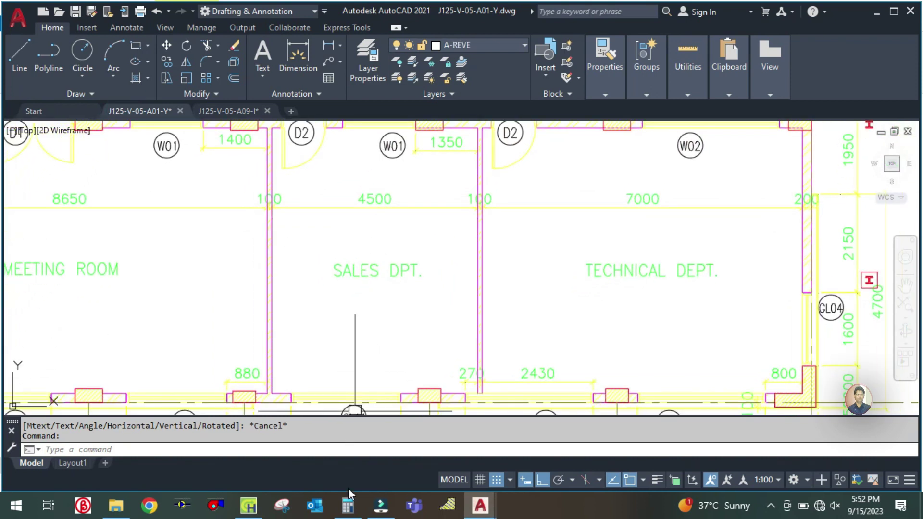
{"action": "left_click", "coordinate": [347, 505]}
{"action": "left_click", "coordinate": [652, 250]}
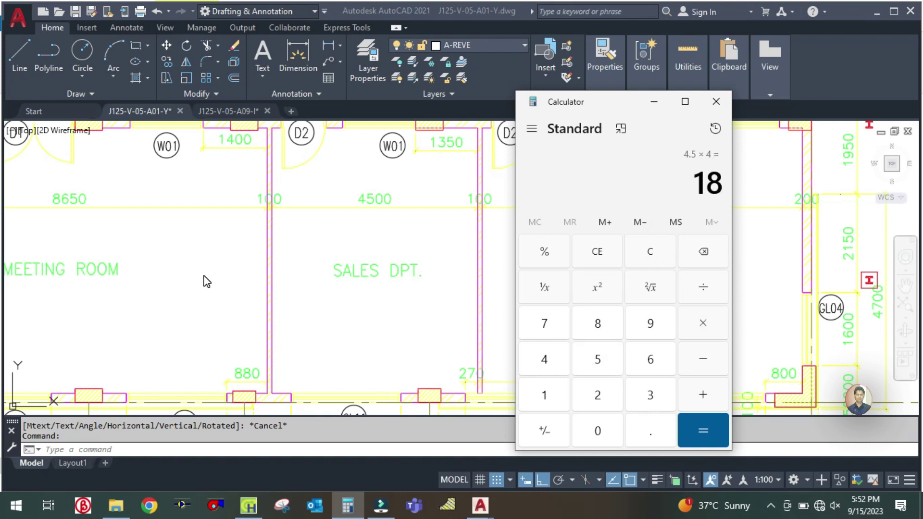
{"action": "left_click", "coordinate": [246, 512]}
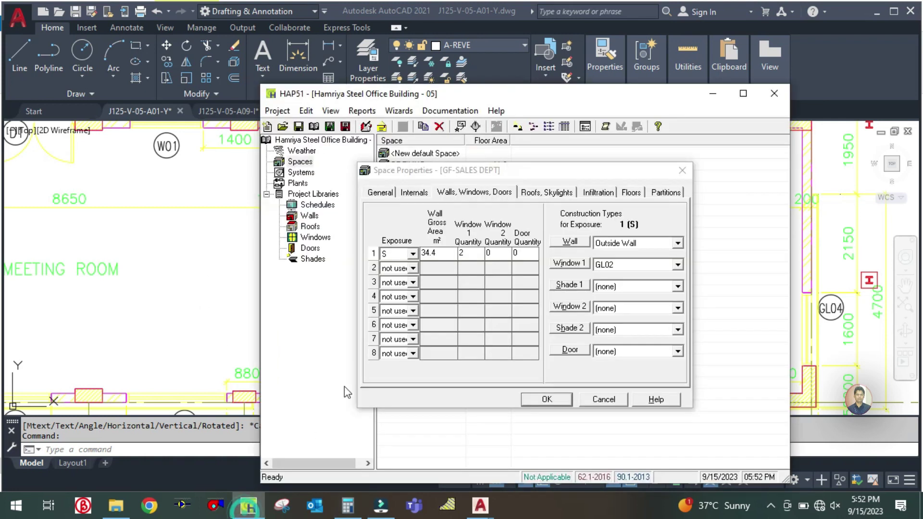
{"action": "left_click", "coordinate": [440, 254]}
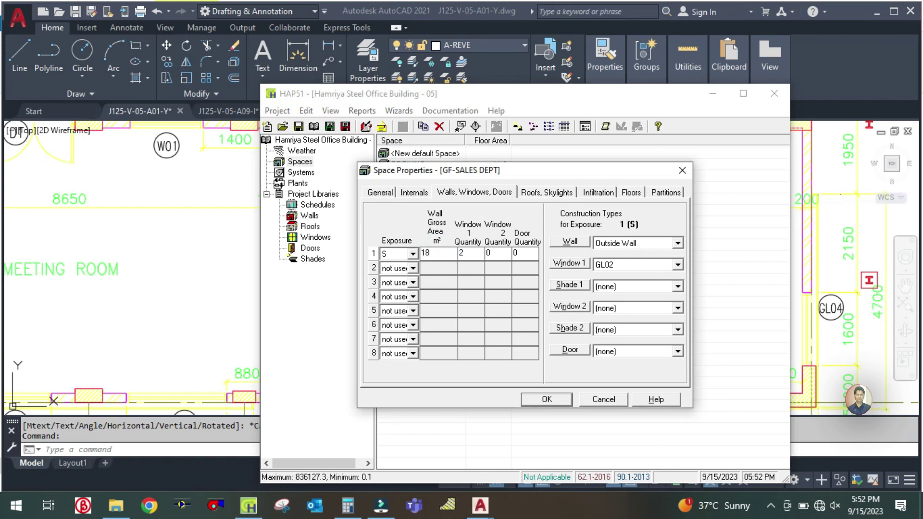
{"action": "left_click", "coordinate": [468, 258]}
Give the S wall a single GL11 window
{"action": "left_click", "coordinate": [140, 309]}
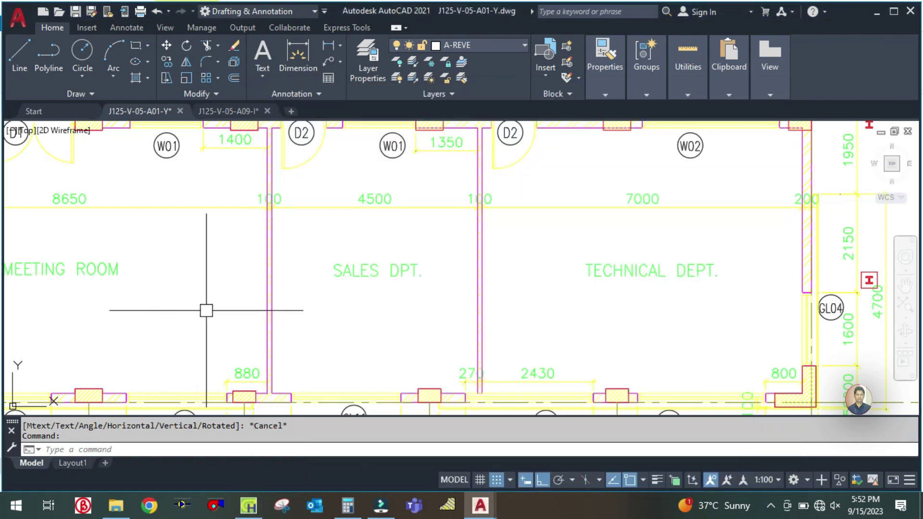
{"action": "scroll", "coordinate": [361, 309], "scroll_direction": "down", "scroll_amount": 3}
{"action": "scroll", "coordinate": [365, 346], "scroll_direction": "up", "scroll_amount": 3}
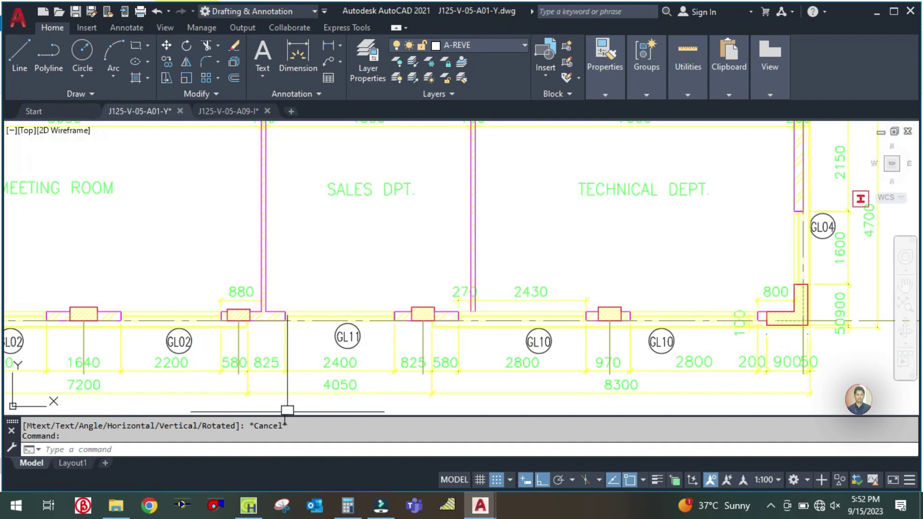
{"action": "left_click", "coordinate": [256, 503]}
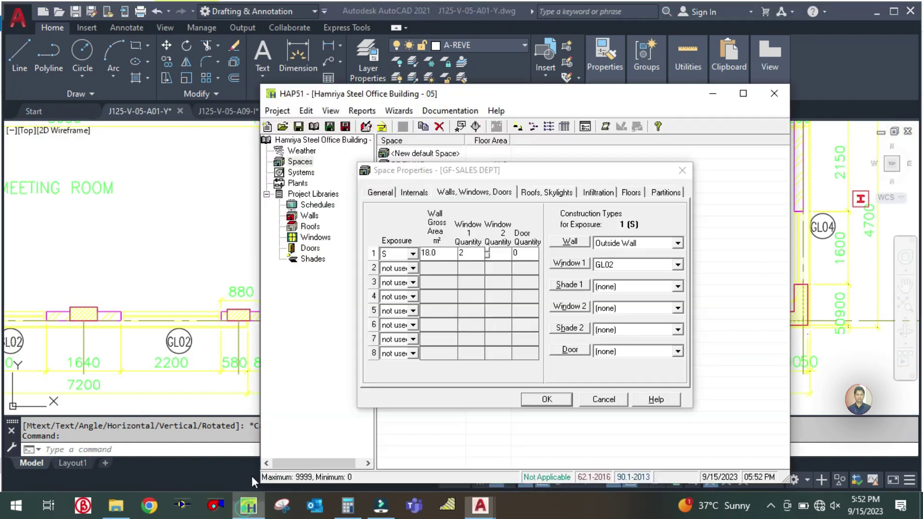
{"action": "left_click", "coordinate": [442, 248]}
{"action": "left_click", "coordinate": [463, 252]}
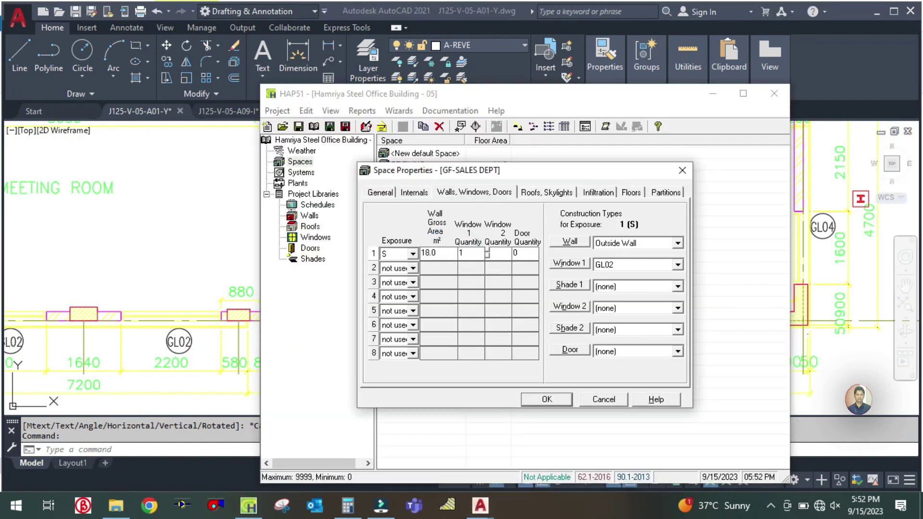
{"action": "left_click", "coordinate": [627, 265]}
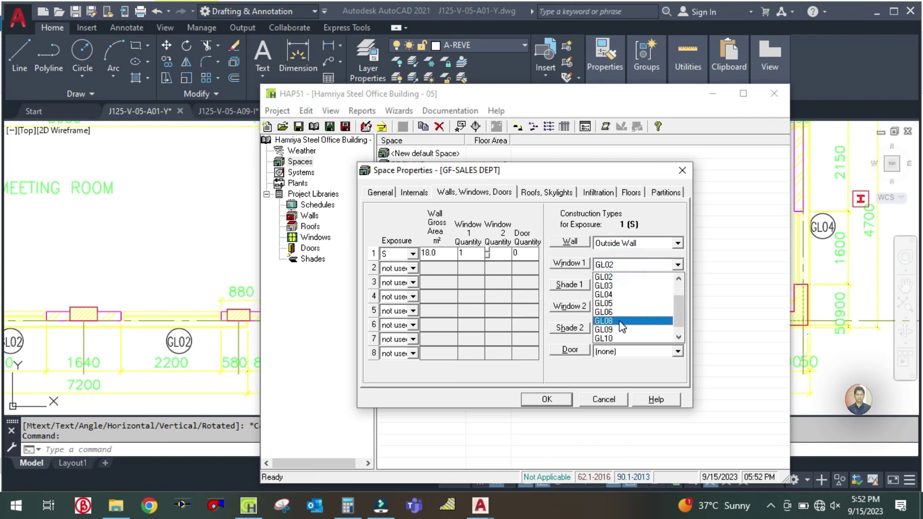
{"action": "scroll", "coordinate": [620, 336], "scroll_direction": "down", "scroll_amount": 1}
{"action": "left_click", "coordinate": [620, 338]}
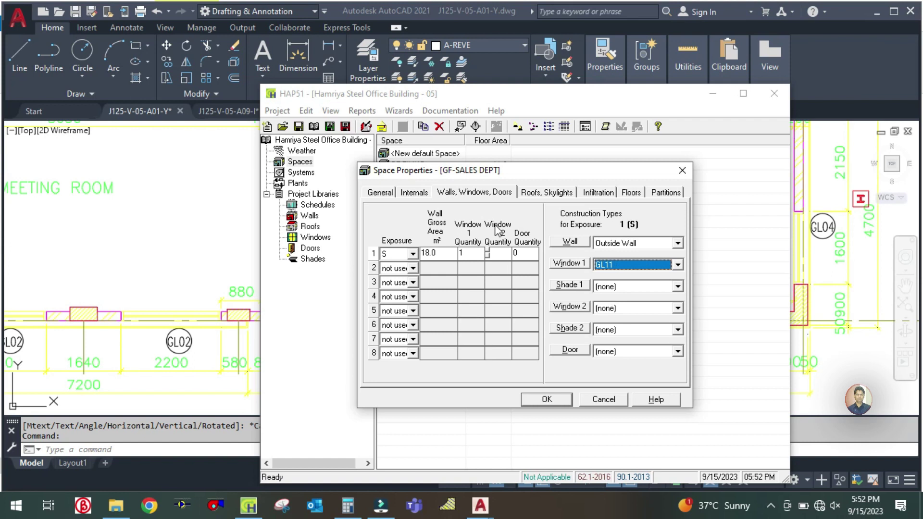
{"action": "left_click", "coordinate": [555, 192]}
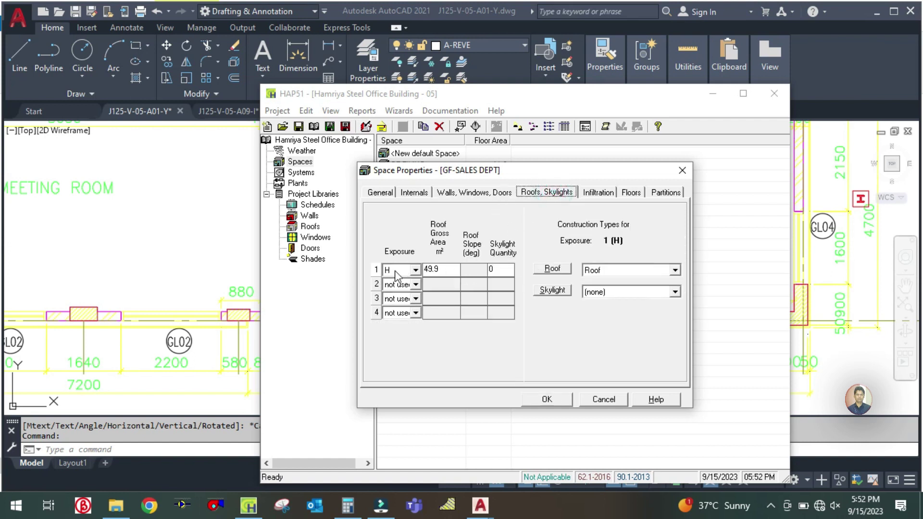
Keep the roof exposure at H and replace the roof gross area 49.9 with 26
{"action": "left_click", "coordinate": [416, 287]}
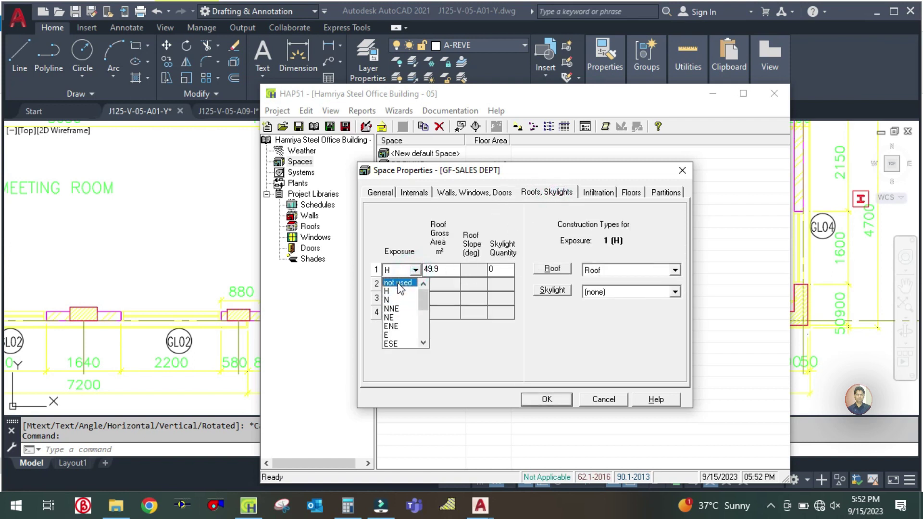
{"action": "left_click", "coordinate": [397, 292]}
{"action": "left_click", "coordinate": [450, 269]}
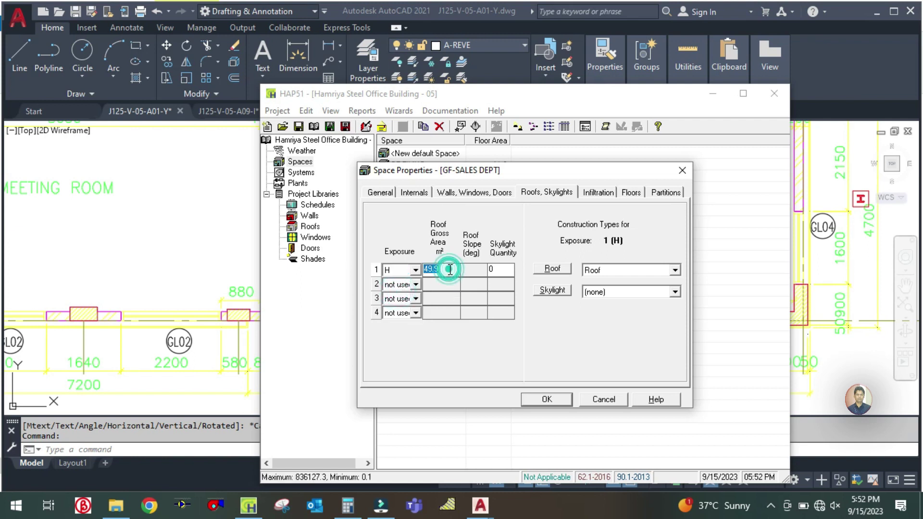
{"action": "left_click", "coordinate": [379, 192]}
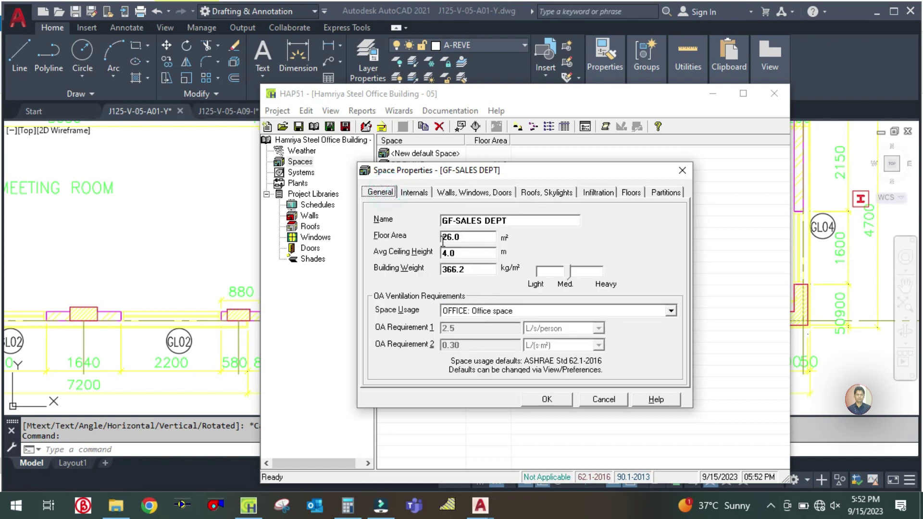
{"action": "left_click", "coordinate": [463, 232]}
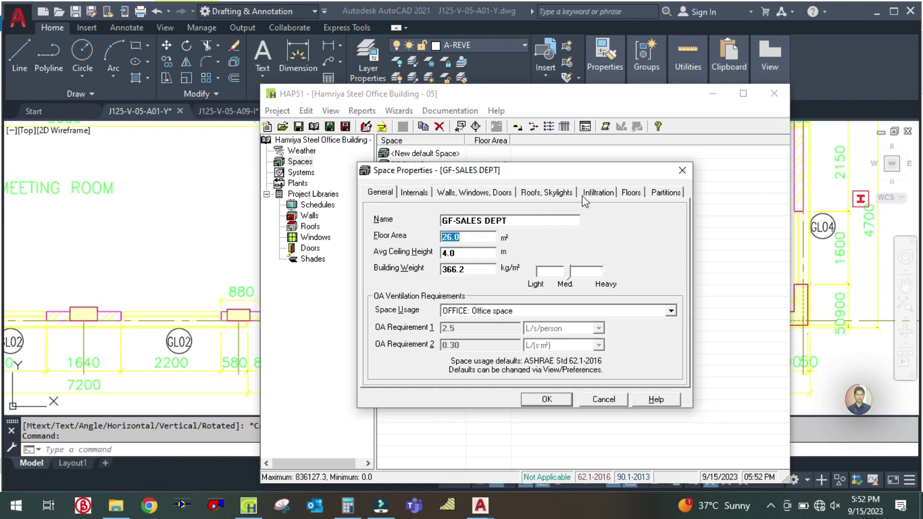
{"action": "left_click", "coordinate": [527, 193]}
{"action": "left_click", "coordinate": [445, 269]}
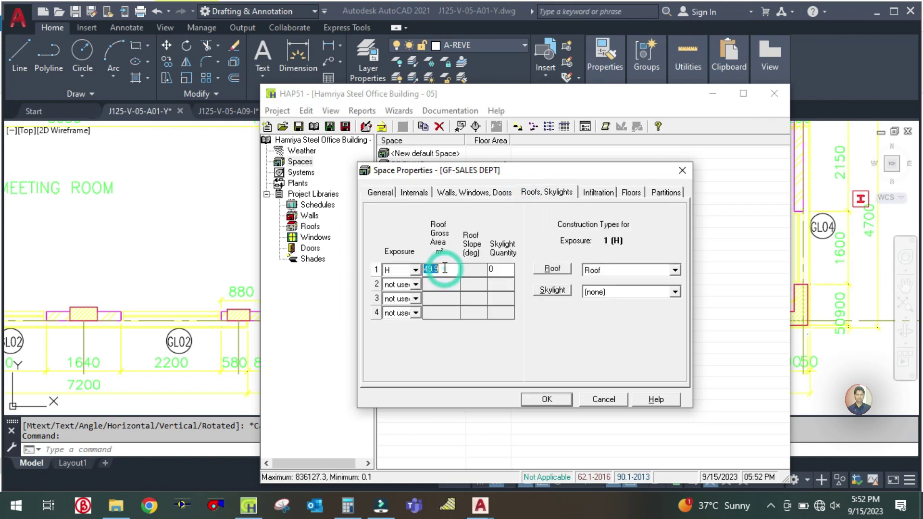
Confirm the Slab Floor On Grade floor type with its 26.0 m² floor area
{"action": "left_click", "coordinate": [597, 192]}
{"action": "left_click", "coordinate": [630, 193]}
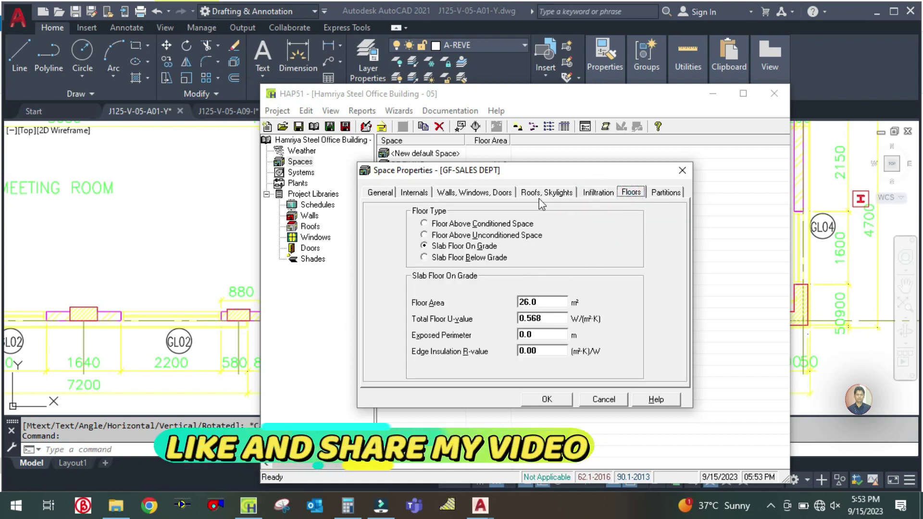
{"action": "left_click", "coordinate": [425, 246]}
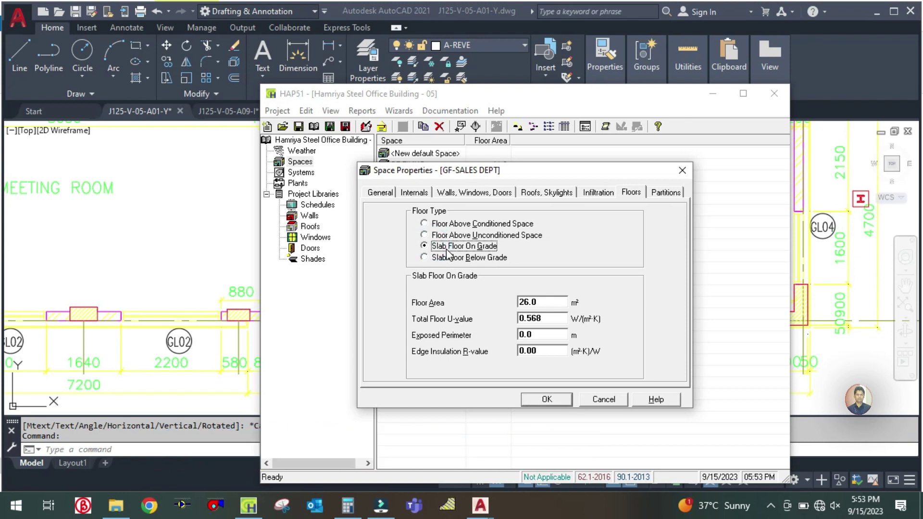
{"action": "left_click", "coordinate": [554, 299]}
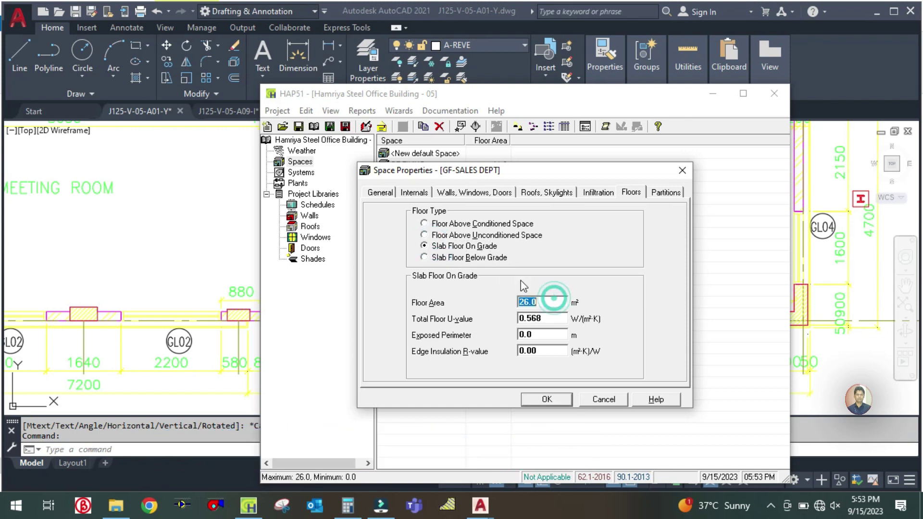
{"action": "left_click", "coordinate": [382, 193]}
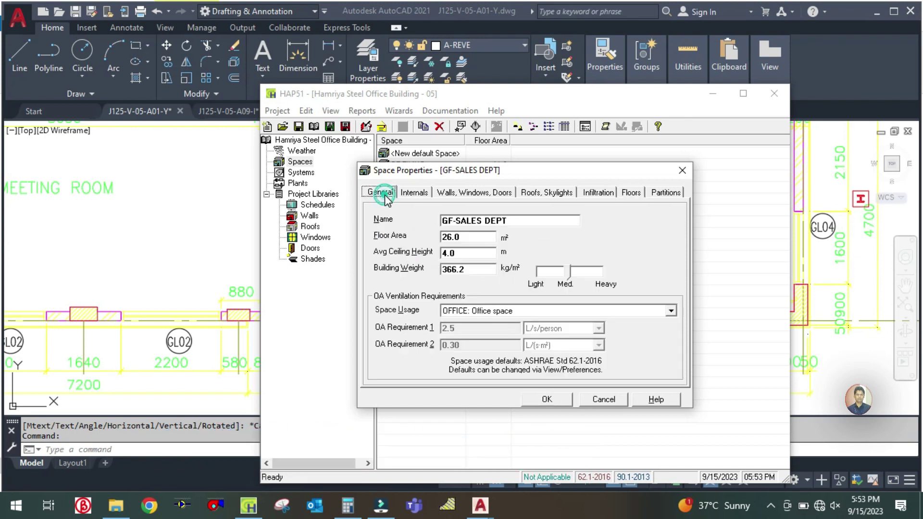
{"action": "left_click", "coordinate": [630, 195]}
{"action": "left_click", "coordinate": [541, 301]}
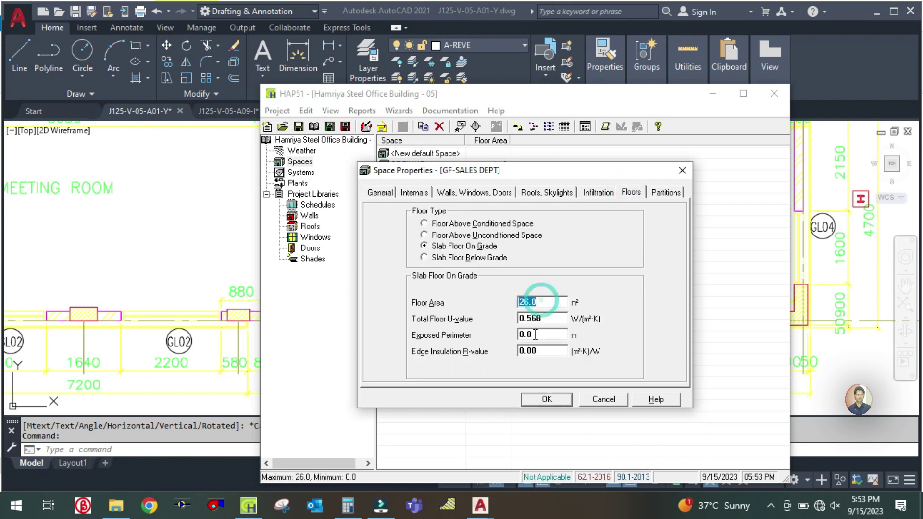
Review partitions, check the AutoCAD plan, and accept the GF-SALES DEPT space
{"action": "left_click", "coordinate": [666, 193]}
{"action": "left_click", "coordinate": [120, 288]}
{"action": "scroll", "coordinate": [317, 250], "scroll_direction": "down", "scroll_amount": 2}
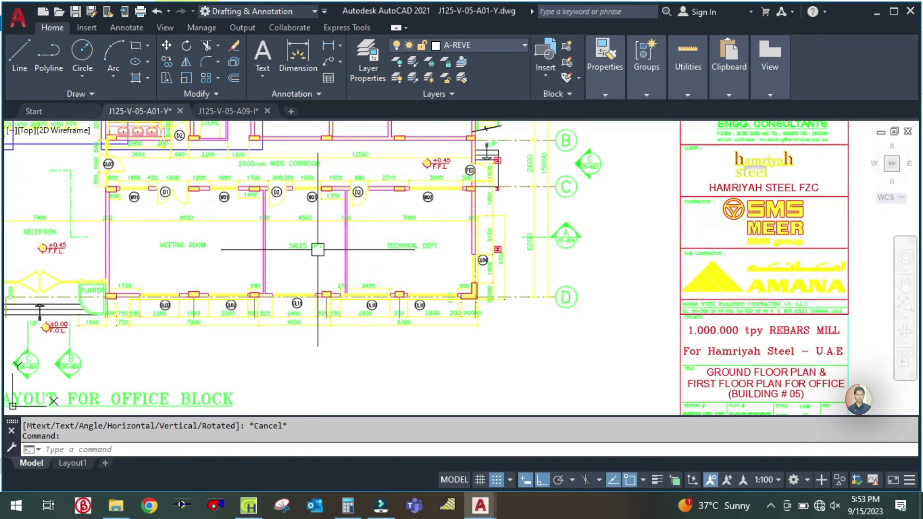
{"action": "scroll", "coordinate": [291, 189], "scroll_direction": "up", "scroll_amount": 4}
{"action": "scroll", "coordinate": [303, 364], "scroll_direction": "down", "scroll_amount": 4}
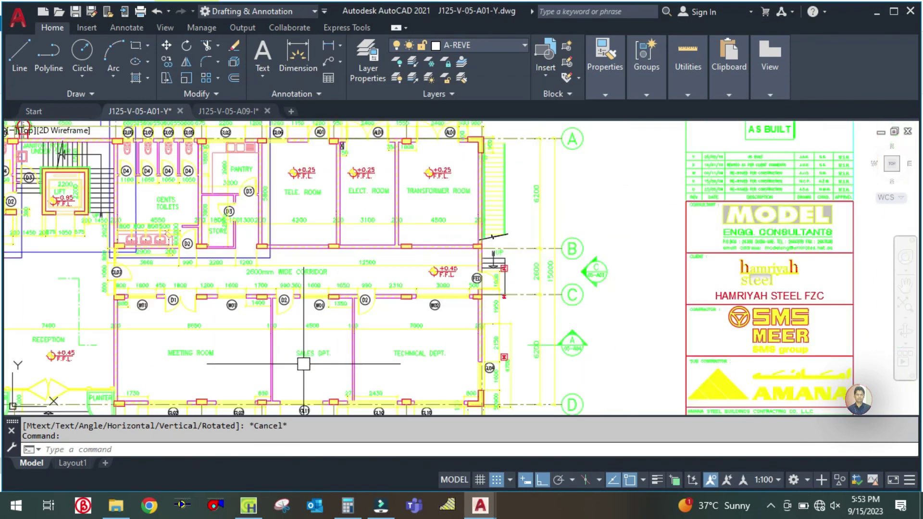
{"action": "left_click", "coordinate": [248, 506]}
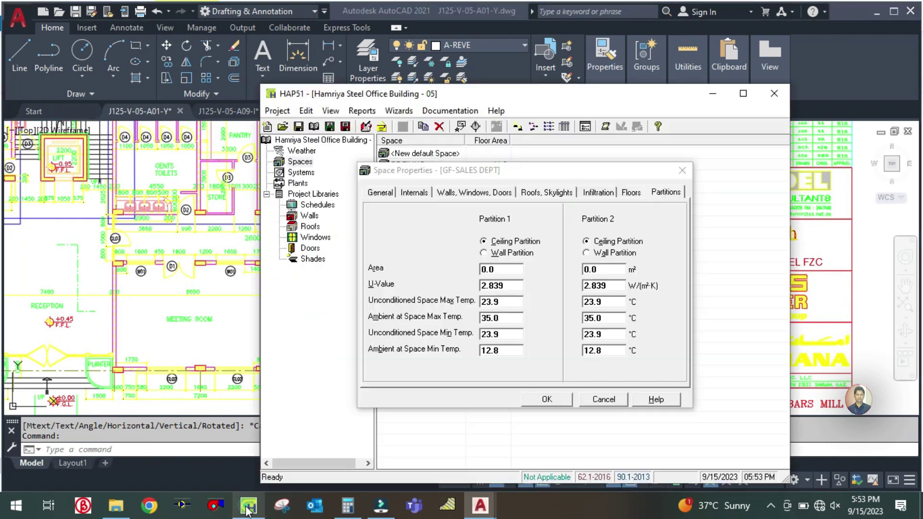
{"action": "left_click", "coordinate": [547, 399]}
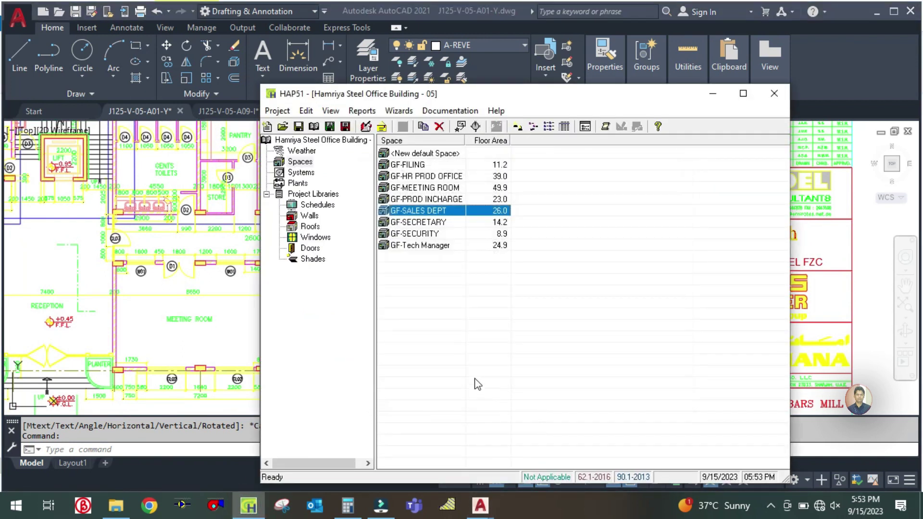
Check the AutoCAD floor plan before returning to the HAP space list
{"action": "left_click", "coordinate": [202, 337]}
{"action": "scroll", "coordinate": [433, 330], "scroll_direction": "up", "scroll_amount": 4}
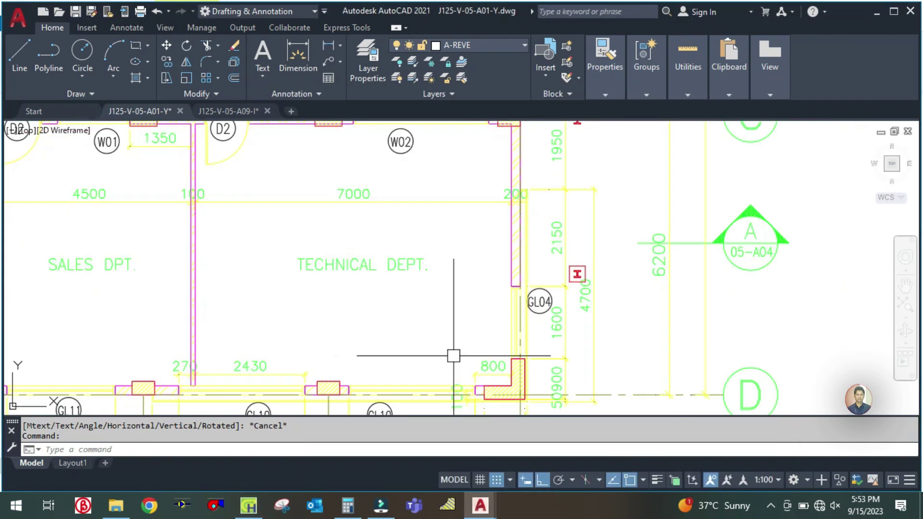
{"action": "scroll", "coordinate": [404, 327], "scroll_direction": "down", "scroll_amount": 4}
{"action": "scroll", "coordinate": [401, 328], "scroll_direction": "up", "scroll_amount": 2}
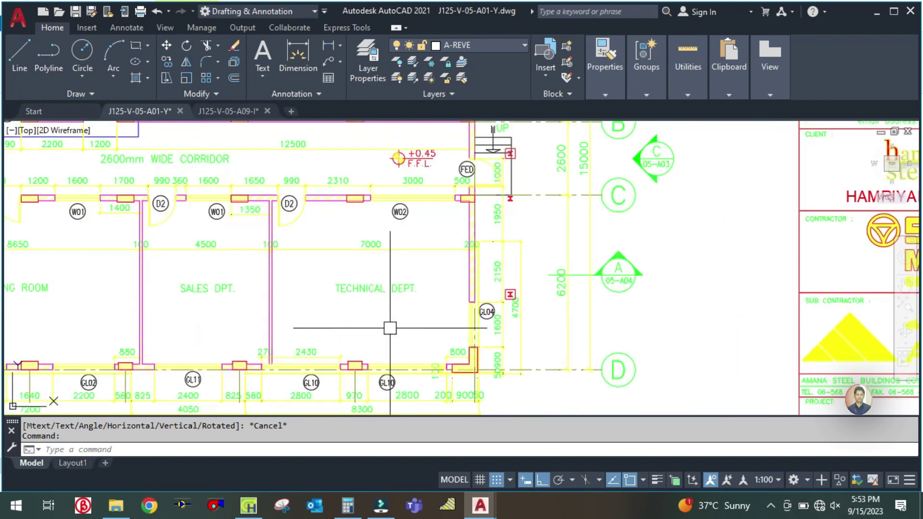
{"action": "left_click", "coordinate": [248, 505]}
Duplicate GF-SALES DEPT and rename the copy GF-TECHNCAL DEPT OFFI
{"action": "right_click", "coordinate": [422, 217]}
{"action": "left_click", "coordinate": [455, 221]}
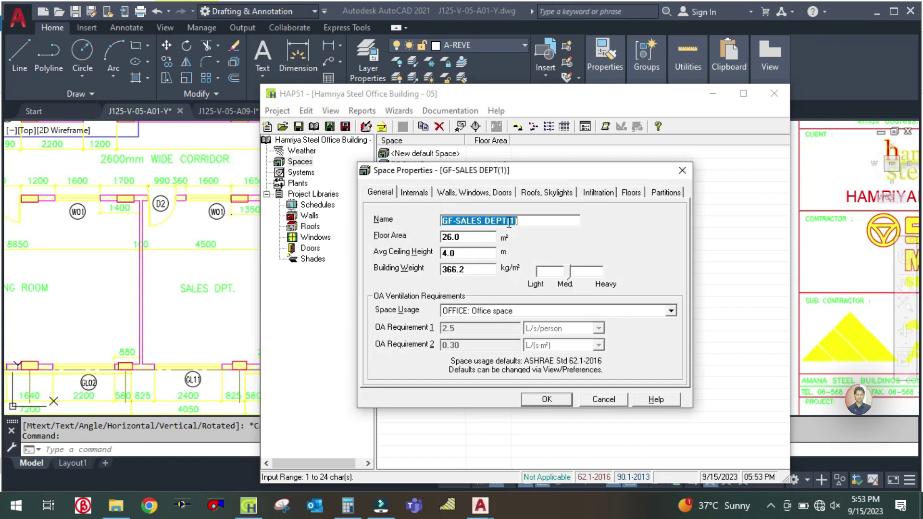
{"action": "left_click", "coordinate": [527, 219]}
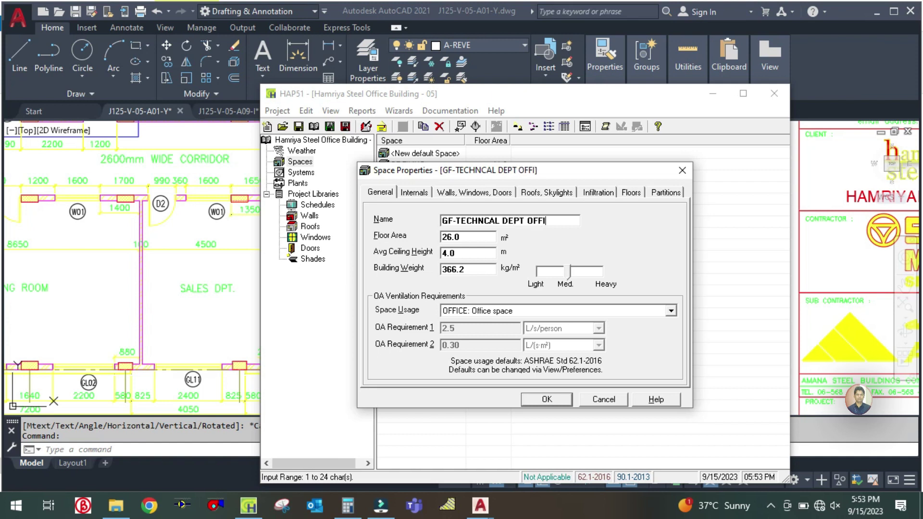
{"action": "left_click", "coordinate": [224, 336]}
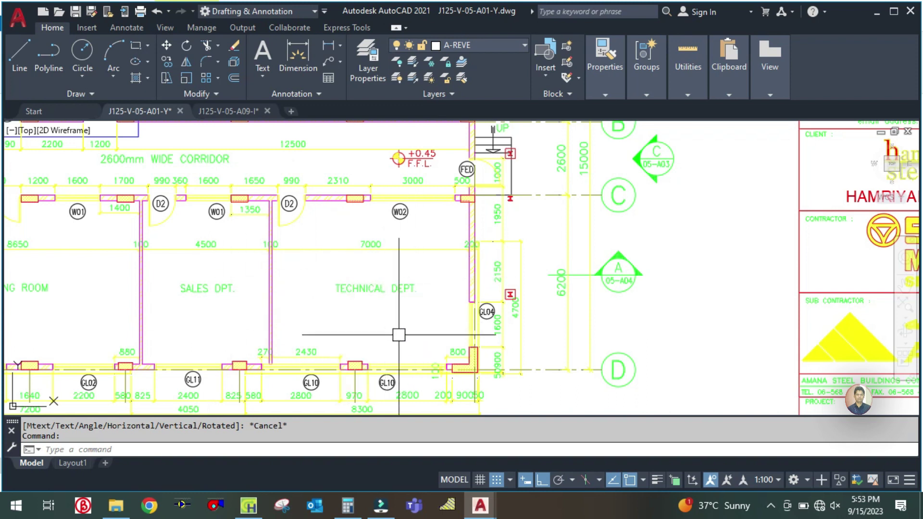
Measure the Technical Dept. room dimension in AutoCAD with DLI
{"action": "type", "text": "DLI"}
{"action": "key", "text": "Return"}
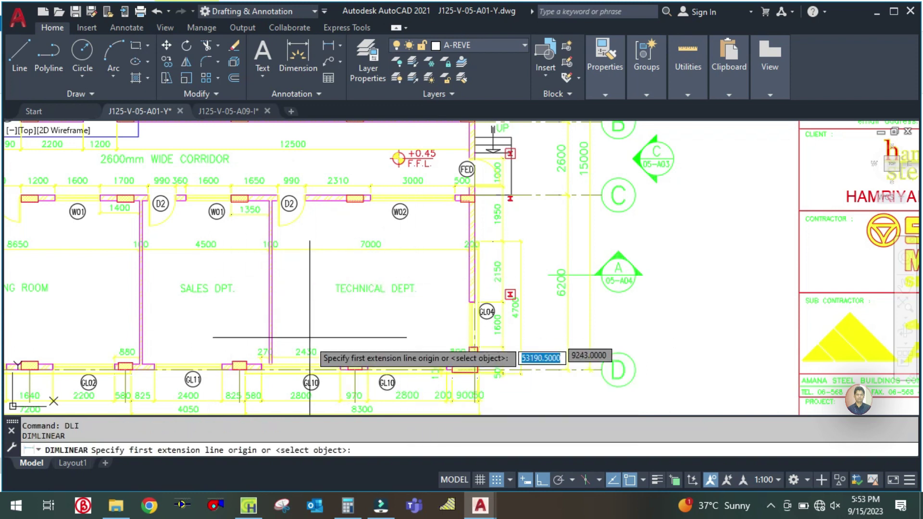
{"action": "scroll", "coordinate": [346, 366], "scroll_direction": "up", "scroll_amount": 3}
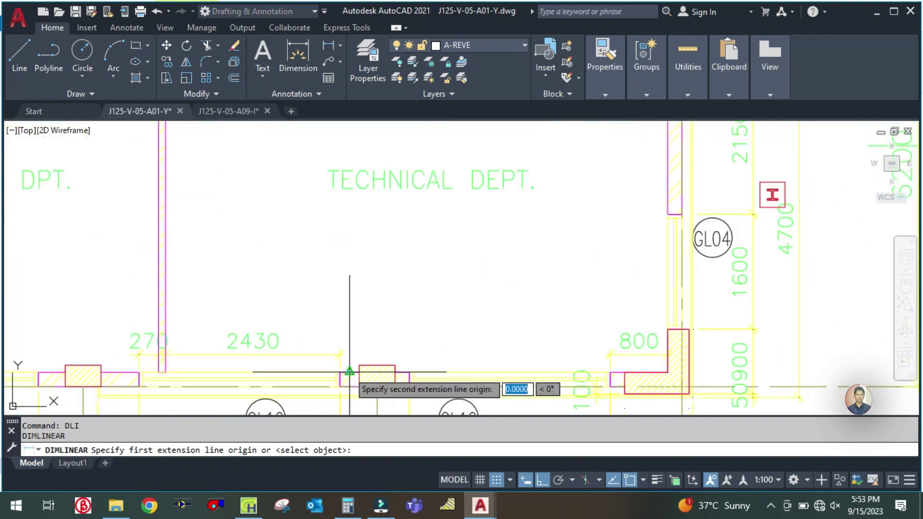
{"action": "left_click", "coordinate": [339, 372]}
{"action": "scroll", "coordinate": [348, 336], "scroll_direction": "down", "scroll_amount": 5}
{"action": "scroll", "coordinate": [342, 249], "scroll_direction": "up", "scroll_amount": 5}
{"action": "left_click", "coordinate": [333, 242]}
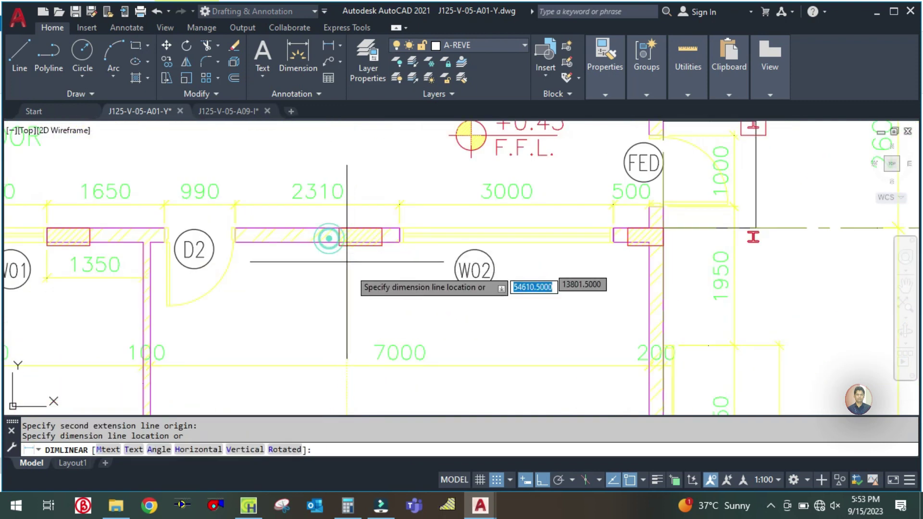
{"action": "scroll", "coordinate": [336, 243], "scroll_direction": "down", "scroll_amount": 5}
{"action": "scroll", "coordinate": [394, 269], "scroll_direction": "up", "scroll_amount": 2}
{"action": "key", "text": "Escape"}
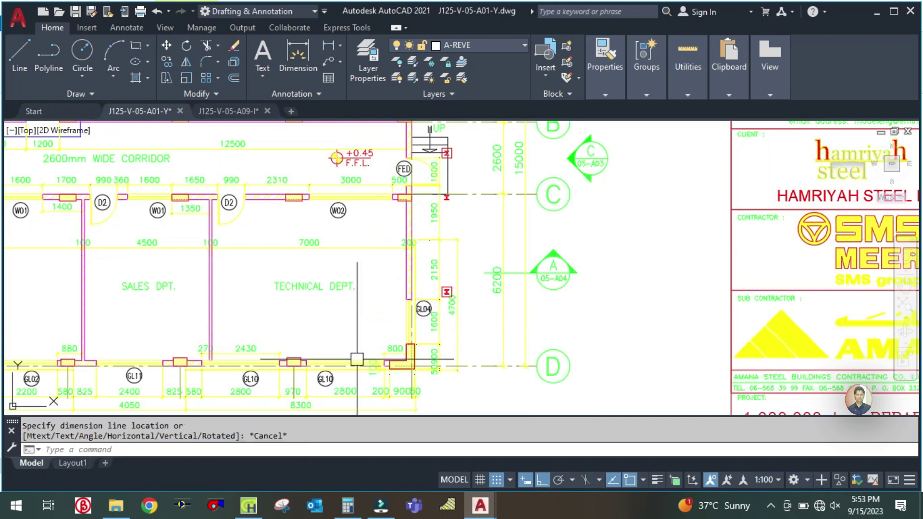
Compute 7 × 5.8 = 40.6 in Calculator and enter 40.6 m² as the floor area
{"action": "left_click", "coordinate": [348, 506]}
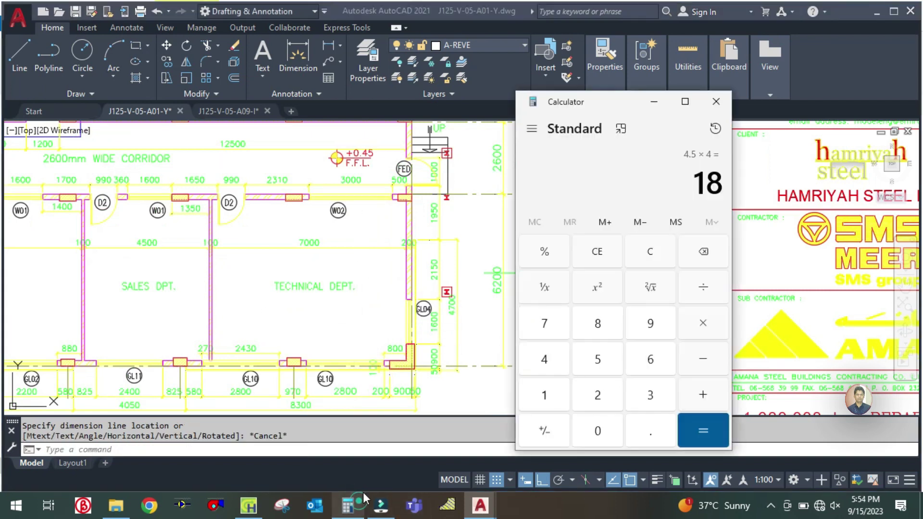
{"action": "left_click", "coordinate": [640, 260]}
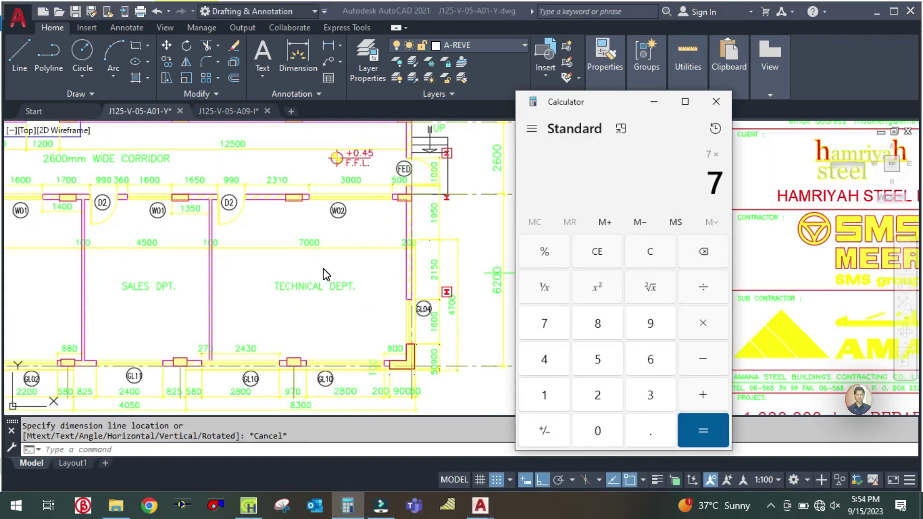
{"action": "key", "text": "Return"}
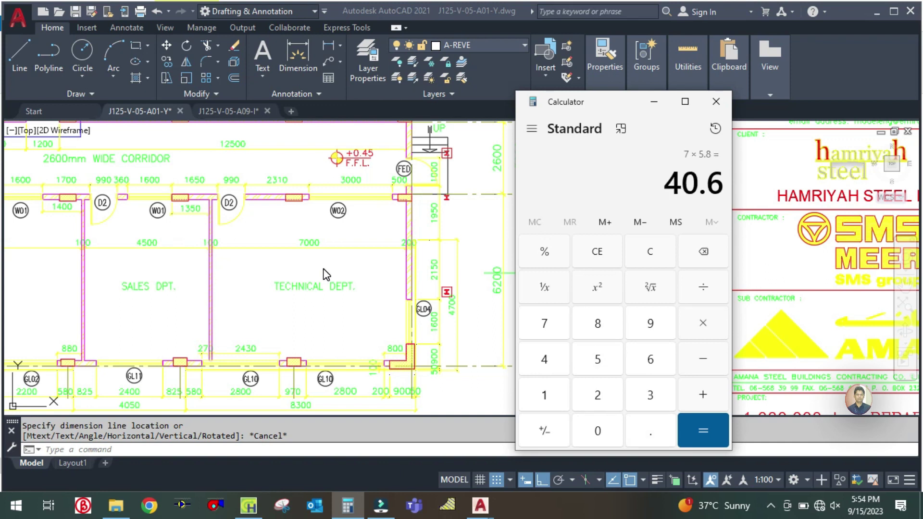
{"action": "left_click", "coordinate": [232, 359]}
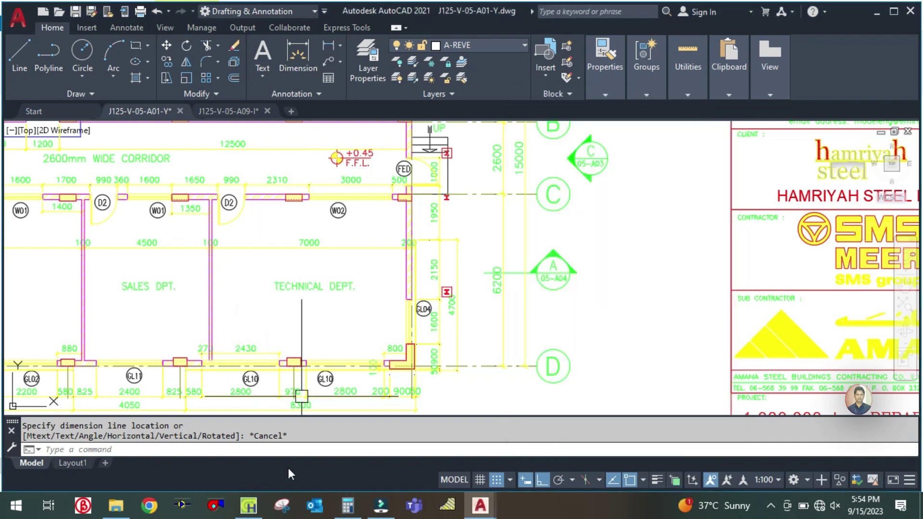
{"action": "left_click", "coordinate": [249, 505]}
{"action": "double_click", "coordinate": [473, 235]}
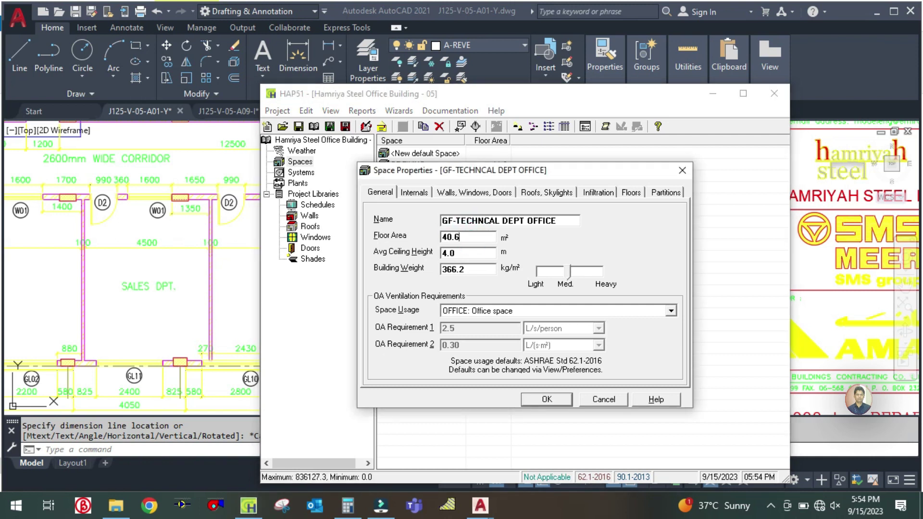
{"action": "double_click", "coordinate": [466, 254]}
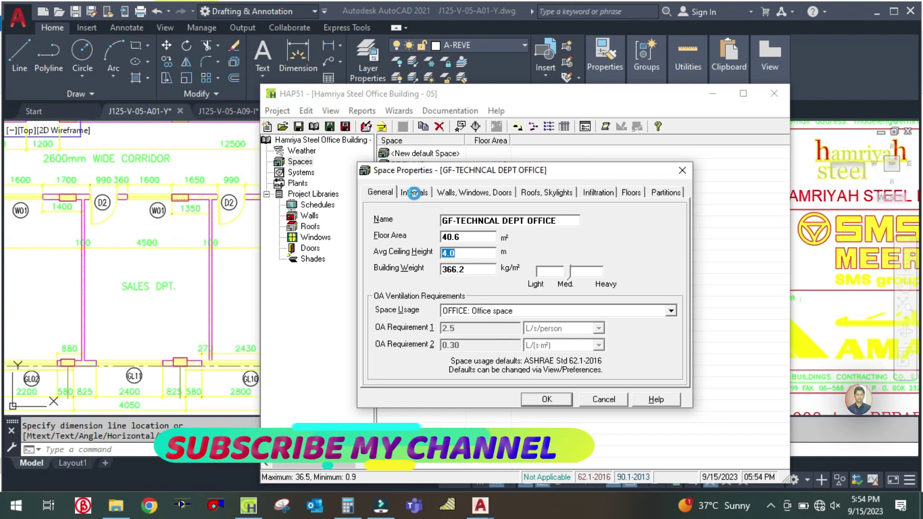
{"action": "key", "text": "ctrl+Tab"}
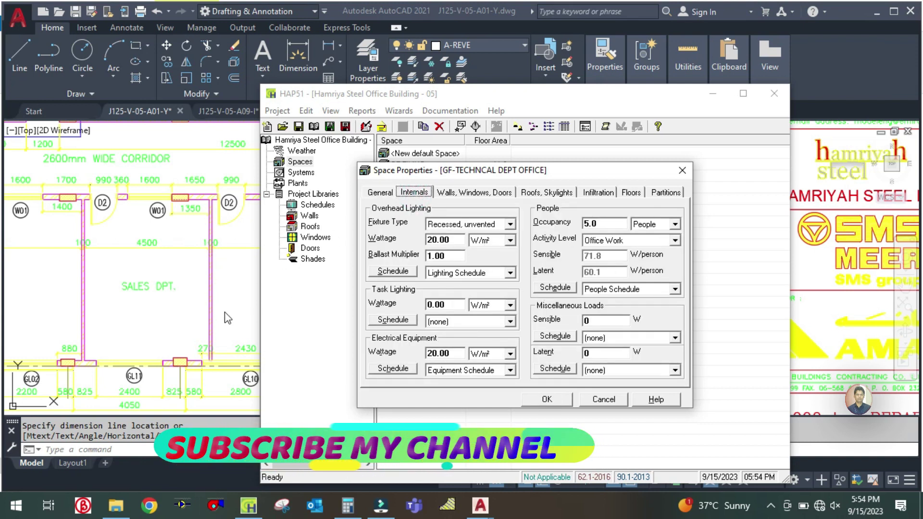
Review the Technical Dept. furniture layout in the J125-V-05-A09-I drawing
{"action": "double_click", "coordinate": [587, 224]}
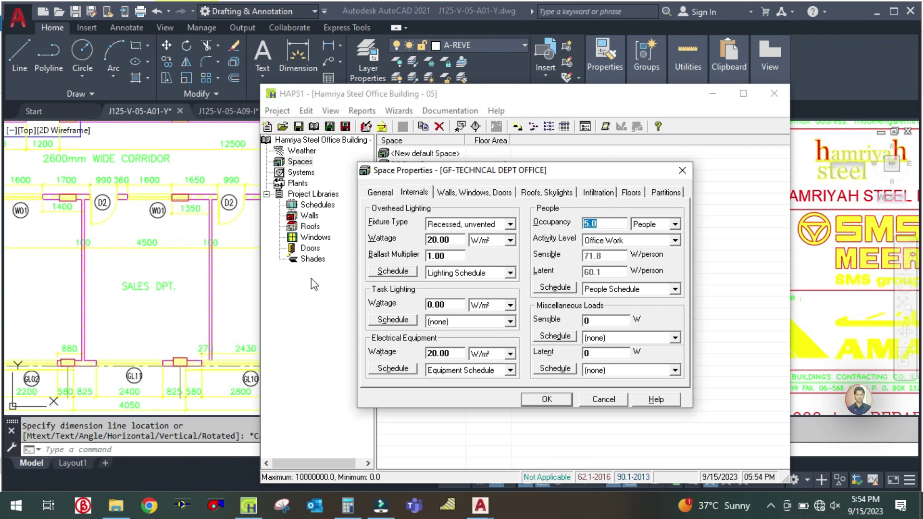
{"action": "left_click", "coordinate": [218, 313]}
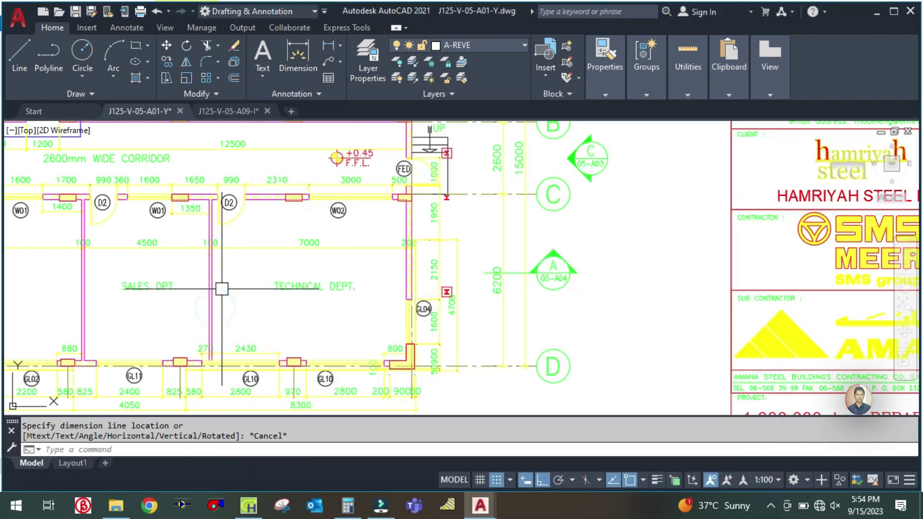
{"action": "left_click", "coordinate": [207, 111]}
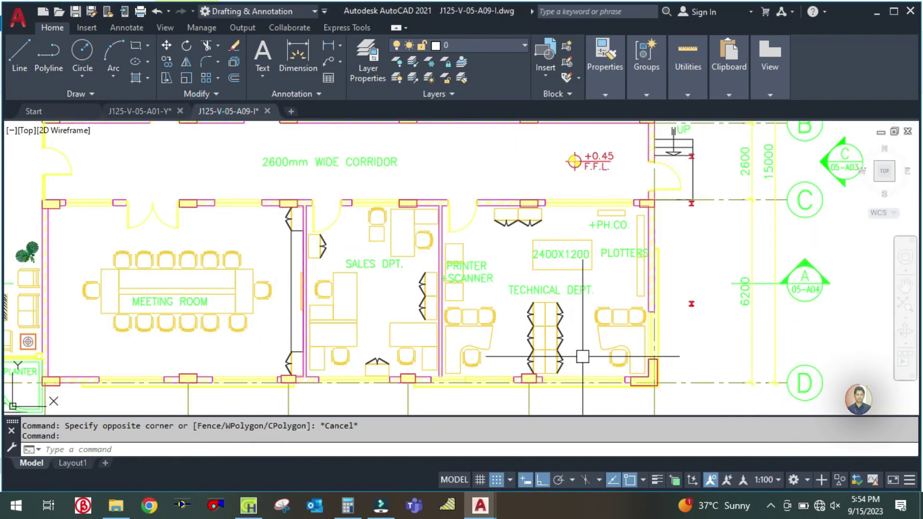
{"action": "scroll", "coordinate": [597, 360], "scroll_direction": "up", "scroll_amount": 2}
{"action": "scroll", "coordinate": [594, 354], "scroll_direction": "down", "scroll_amount": 2}
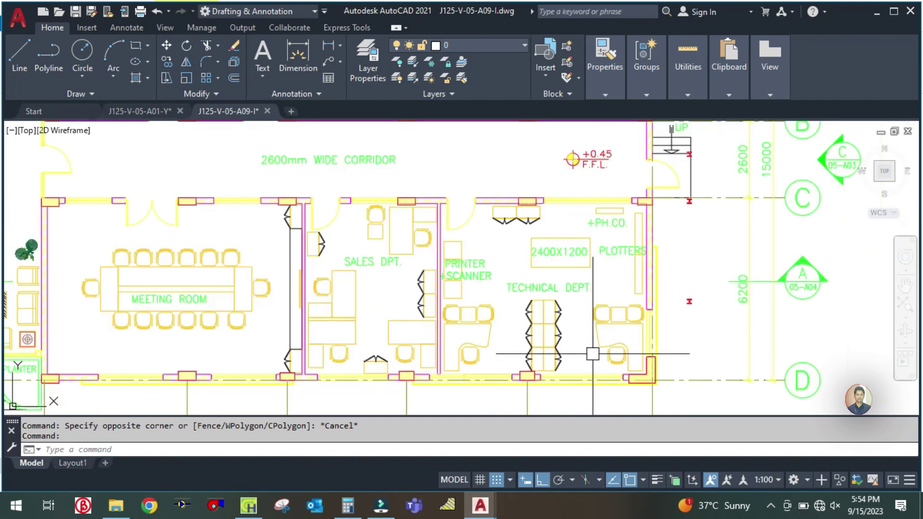
{"action": "scroll", "coordinate": [498, 350], "scroll_direction": "up", "scroll_amount": 2}
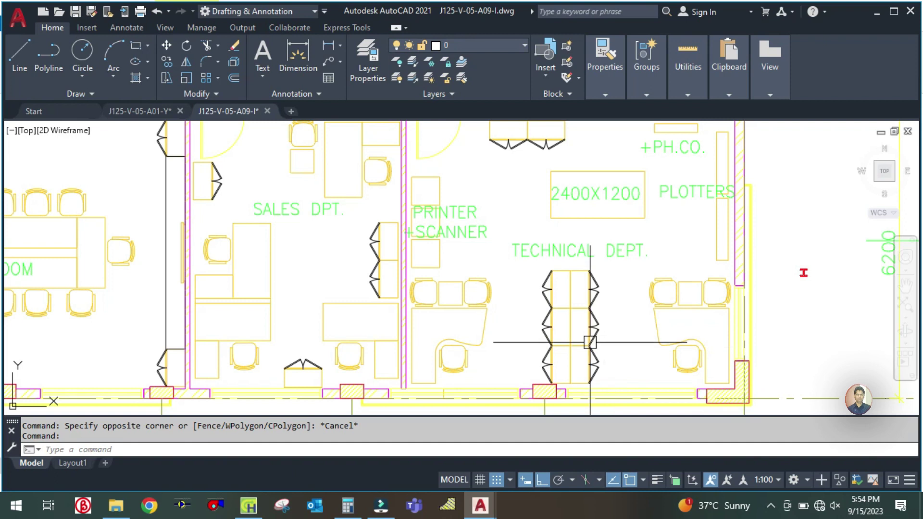
{"action": "scroll", "coordinate": [427, 341], "scroll_direction": "down", "scroll_amount": 2}
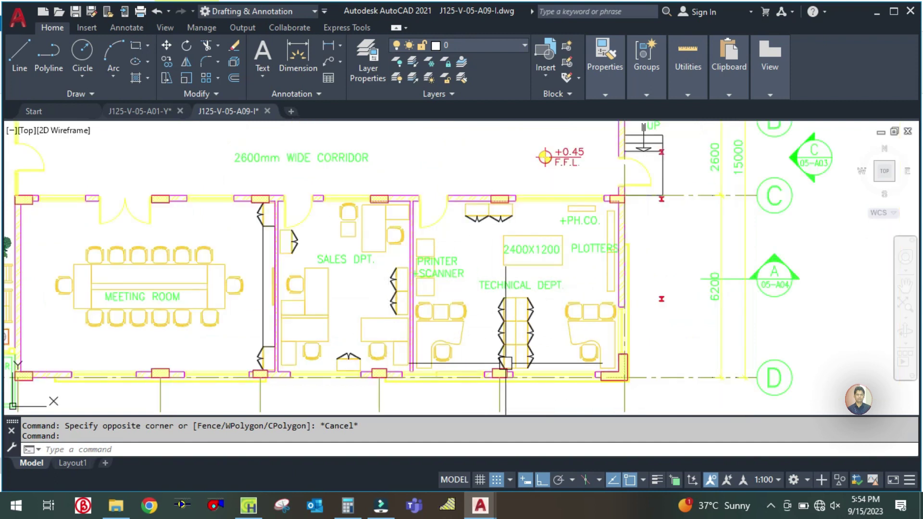
Change the space's occupancy from 5.0 to 6 people
{"action": "left_click", "coordinate": [261, 510]}
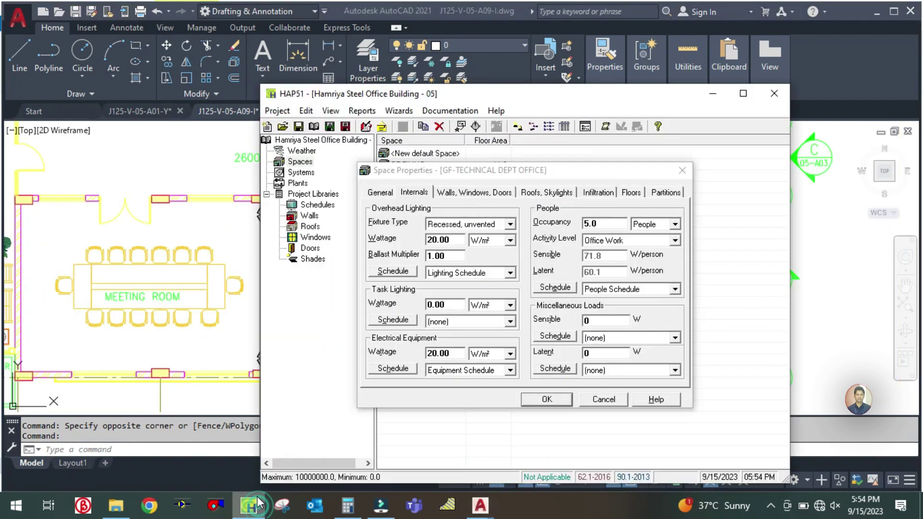
{"action": "double_click", "coordinate": [600, 222]}
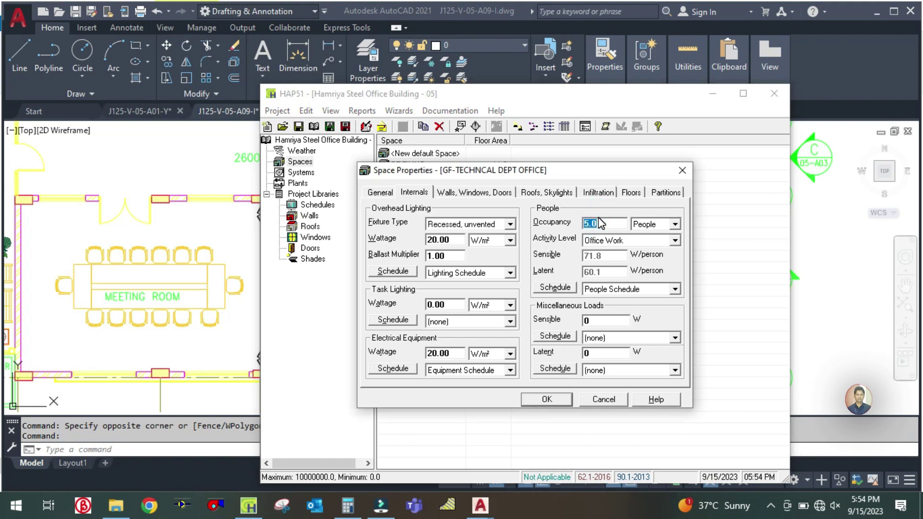
{"action": "left_click", "coordinate": [484, 188]}
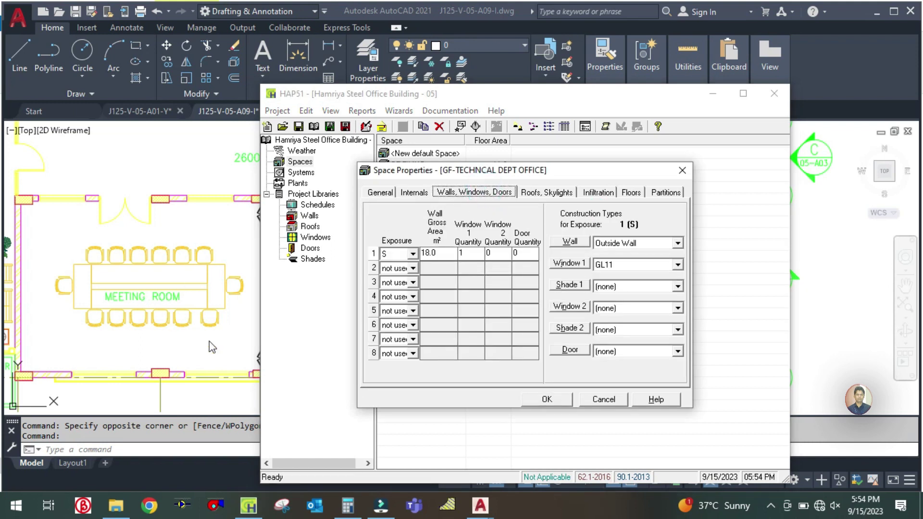
Zoom around the A09 furniture layout in AutoCAD
{"action": "left_click", "coordinate": [215, 322]}
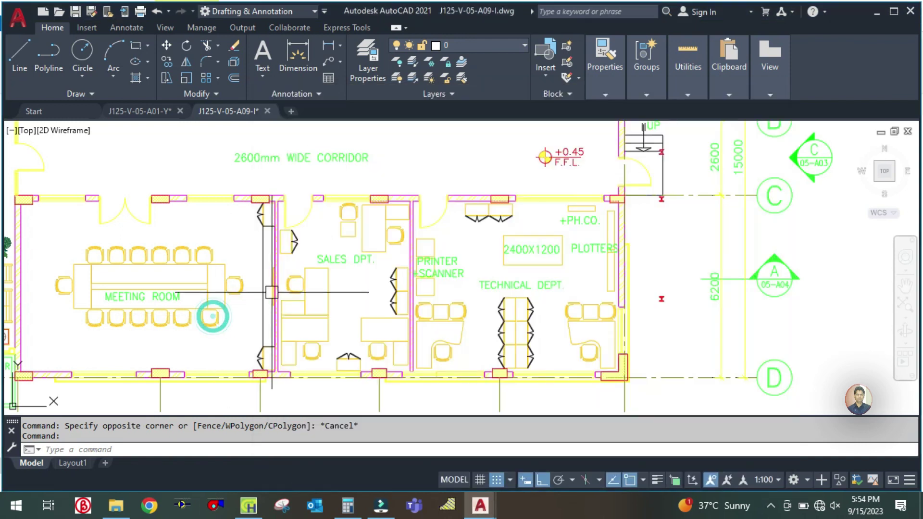
{"action": "scroll", "coordinate": [206, 310], "scroll_direction": "down", "scroll_amount": 5}
{"action": "scroll", "coordinate": [251, 248], "scroll_direction": "down", "scroll_amount": 2}
{"action": "scroll", "coordinate": [250, 247], "scroll_direction": "up", "scroll_amount": 8}
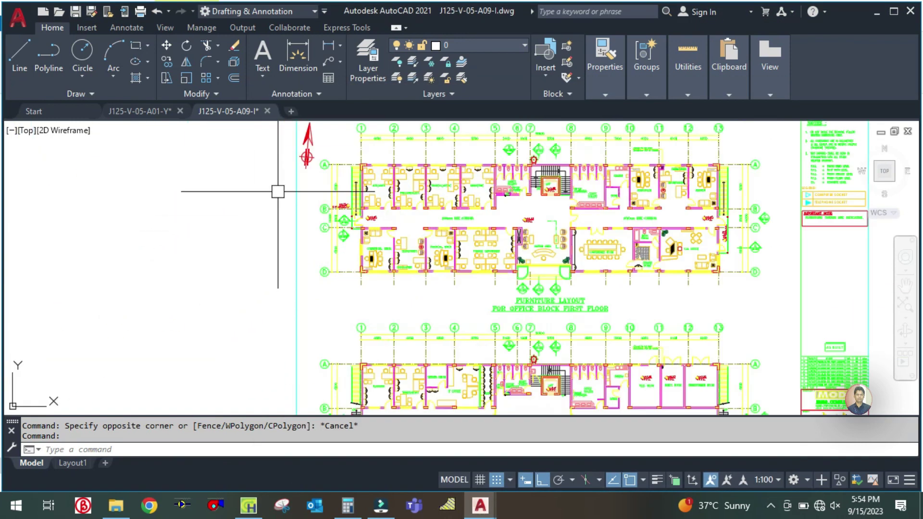
{"action": "scroll", "coordinate": [231, 221], "scroll_direction": "down", "scroll_amount": 2}
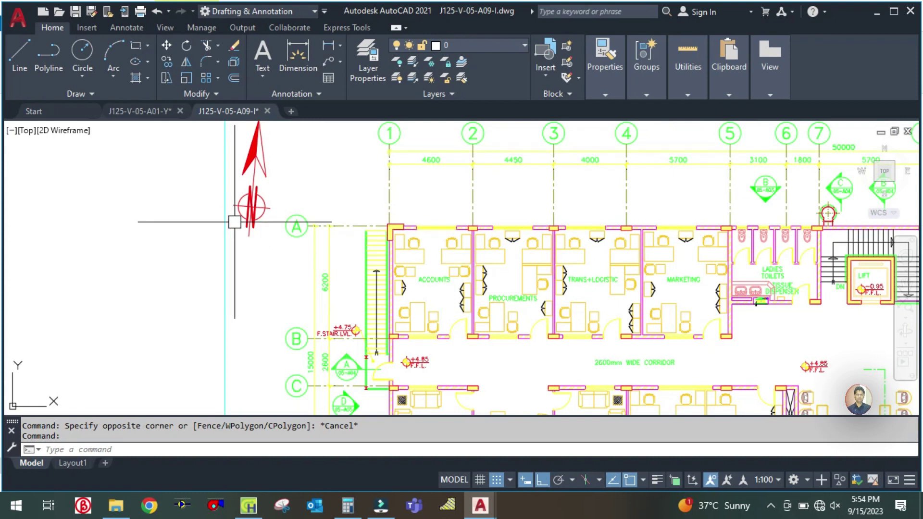
{"action": "scroll", "coordinate": [240, 221], "scroll_direction": "down", "scroll_amount": 3}
{"action": "scroll", "coordinate": [248, 179], "scroll_direction": "down", "scroll_amount": 3}
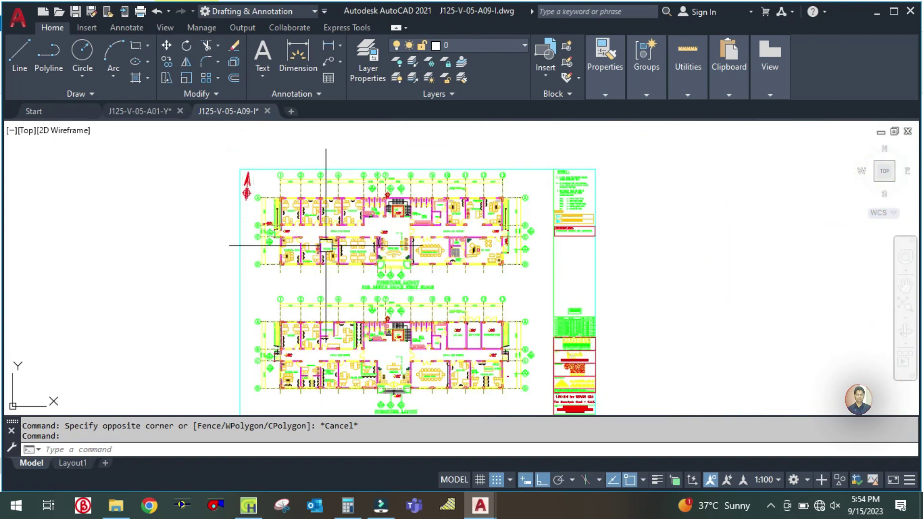
{"action": "scroll", "coordinate": [306, 212], "scroll_direction": "up", "scroll_amount": 4}
{"action": "scroll", "coordinate": [247, 295], "scroll_direction": "down", "scroll_amount": 3}
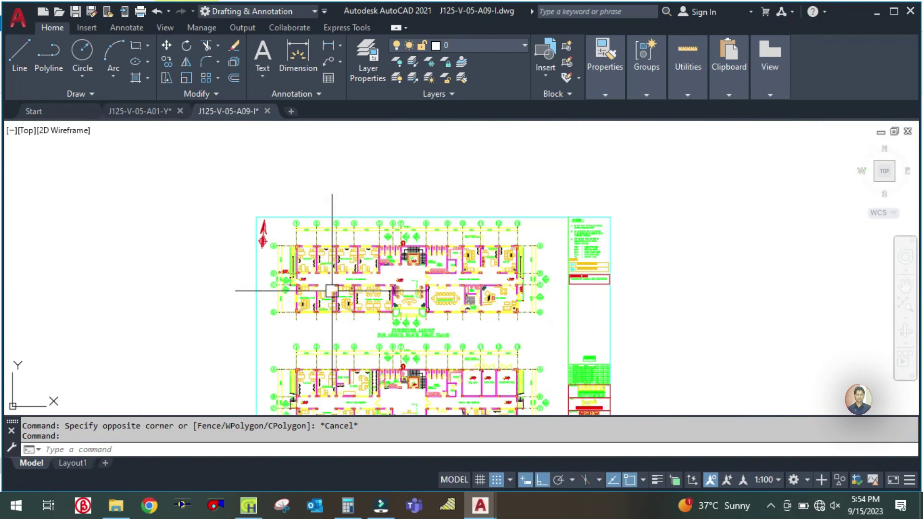
{"action": "scroll", "coordinate": [360, 336], "scroll_direction": "up", "scroll_amount": 3}
{"action": "scroll", "coordinate": [313, 276], "scroll_direction": "down", "scroll_amount": 3}
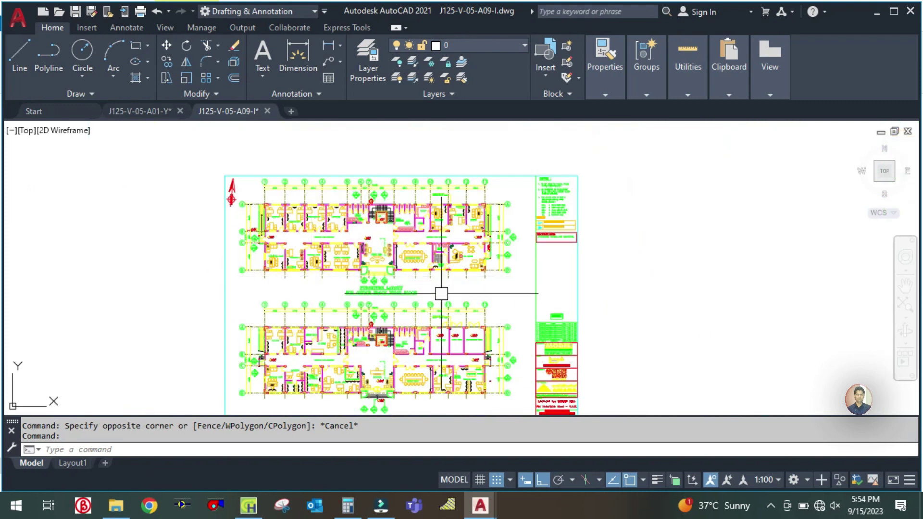
{"action": "scroll", "coordinate": [481, 301], "scroll_direction": "down", "scroll_amount": 2}
{"action": "scroll", "coordinate": [558, 327], "scroll_direction": "up", "scroll_amount": 5}
{"action": "scroll", "coordinate": [536, 302], "scroll_direction": "up", "scroll_amount": 4}
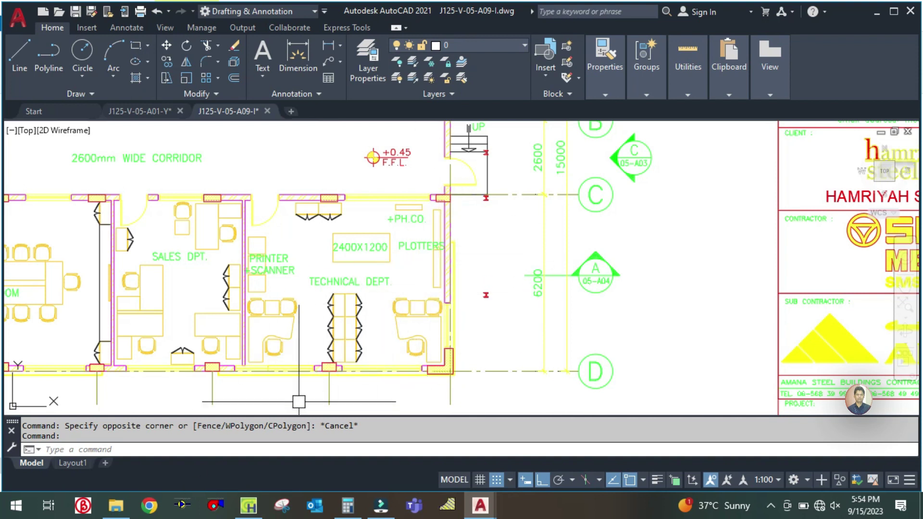
Switch to the J125-V-05-A01-Y plan, zoom to the Technical Dept, then return to HAP
{"action": "left_click", "coordinate": [140, 108]}
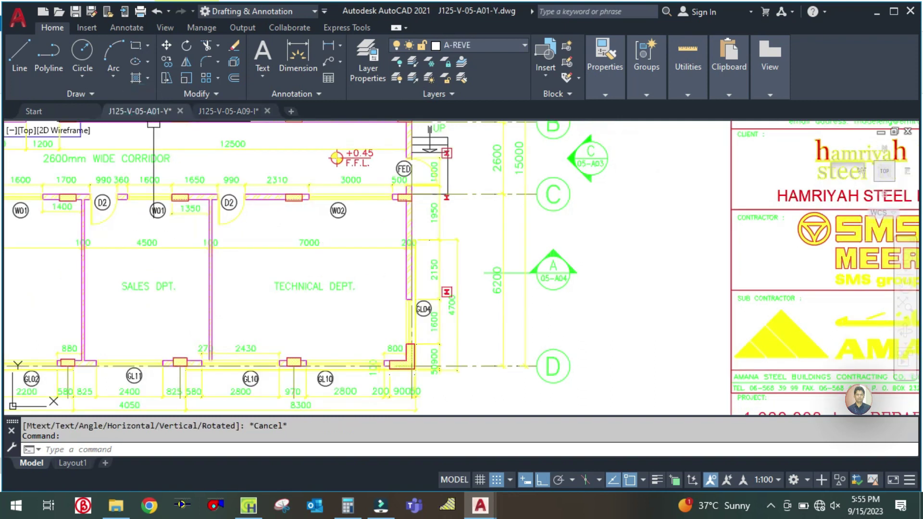
{"action": "scroll", "coordinate": [321, 385], "scroll_direction": "up", "scroll_amount": 3}
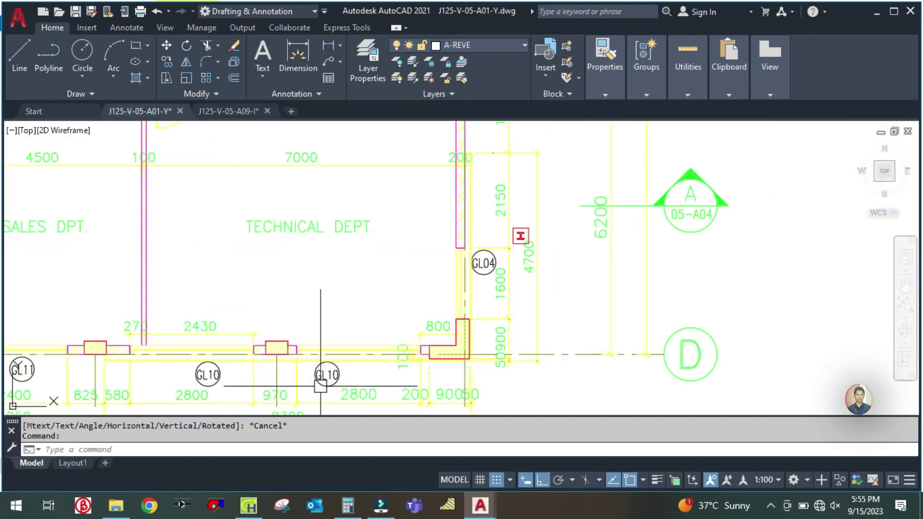
{"action": "scroll", "coordinate": [354, 273], "scroll_direction": "down", "scroll_amount": 2}
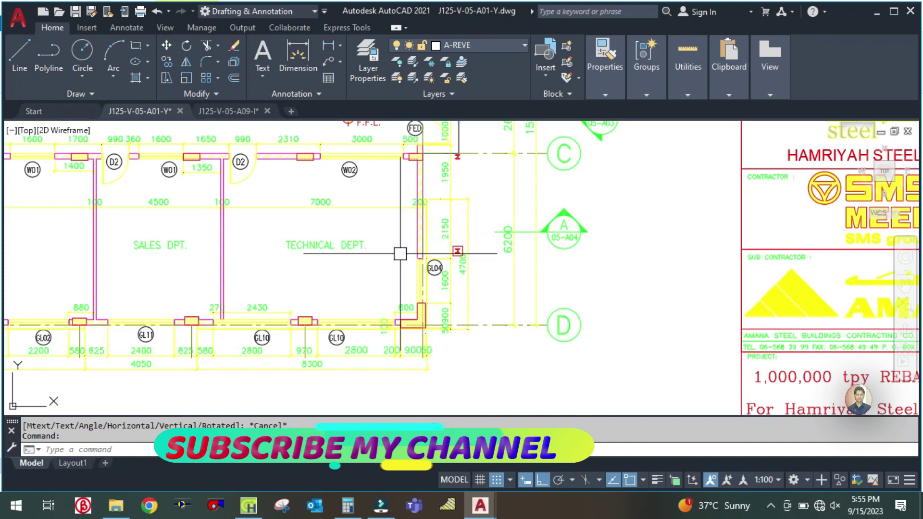
{"action": "left_click", "coordinate": [248, 503]}
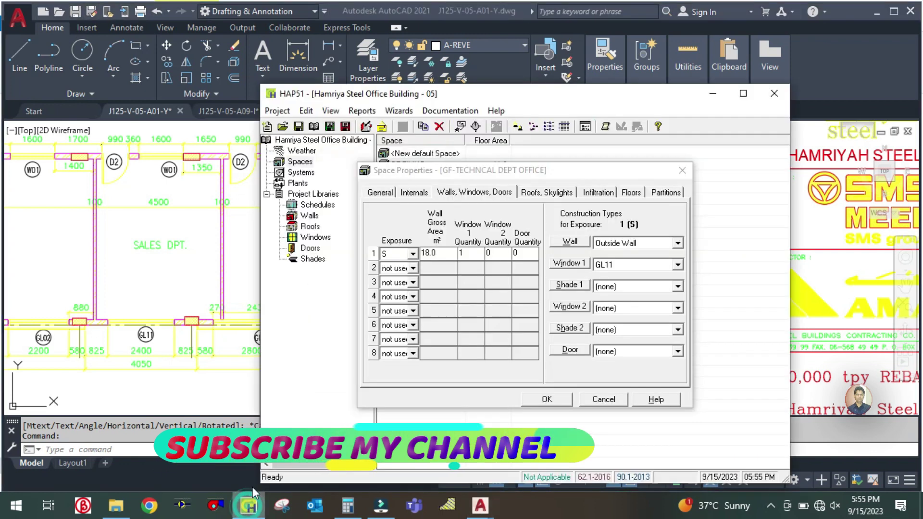
Add a second wall row with exposure E
{"action": "left_click", "coordinate": [412, 268]}
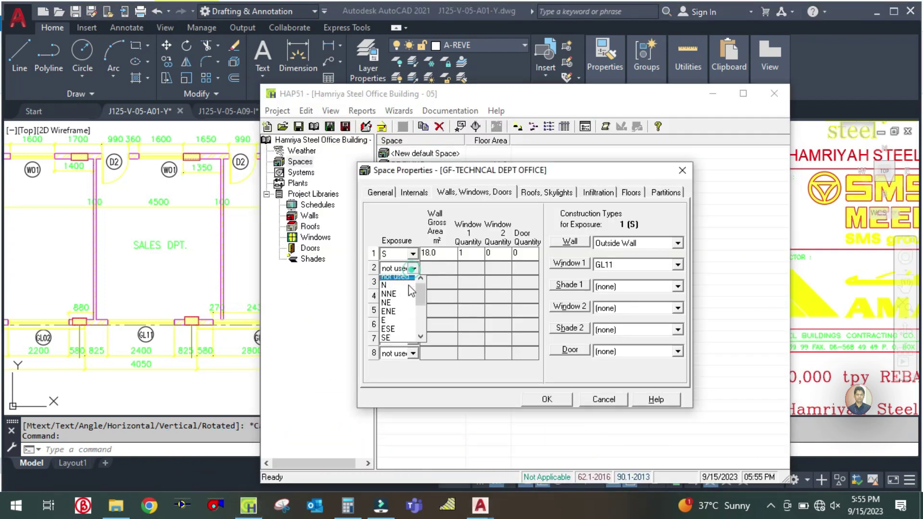
{"action": "left_click", "coordinate": [391, 330]}
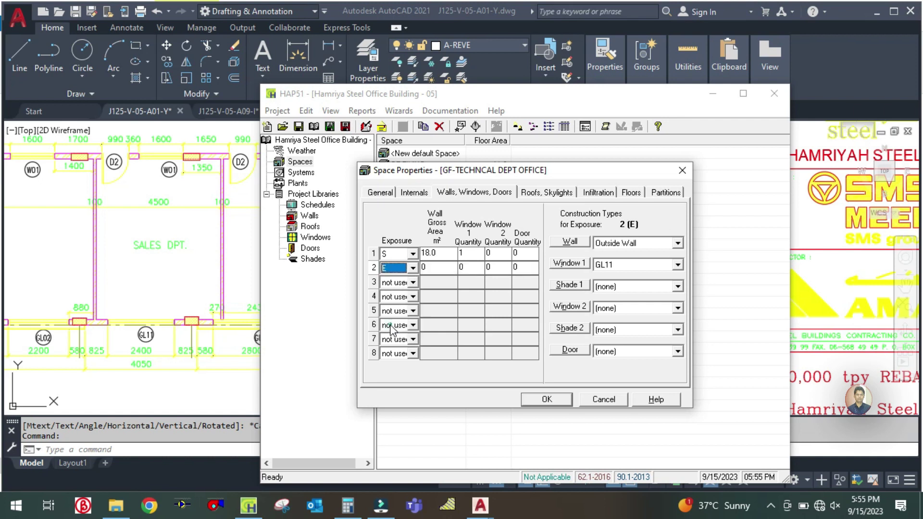
{"action": "left_click", "coordinate": [443, 268]}
Work out and set the south wall gross area to 28.0 m²
{"action": "left_click", "coordinate": [214, 286]}
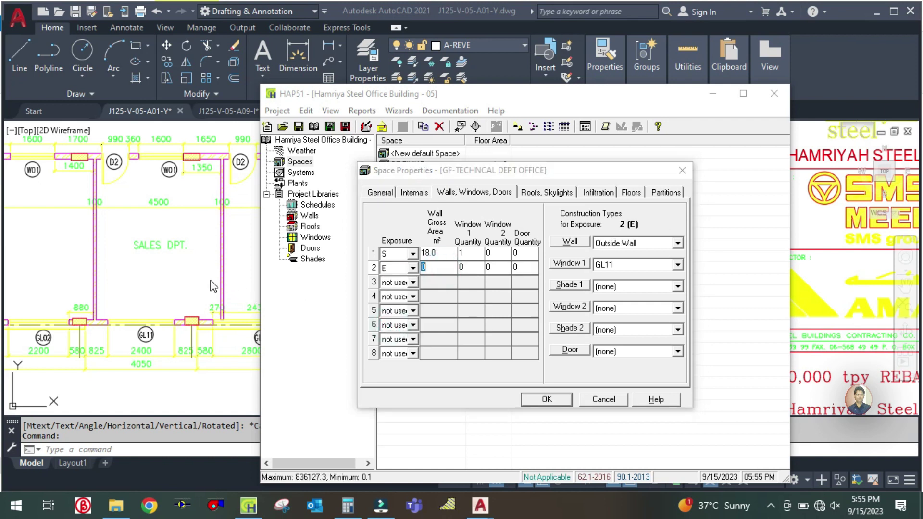
{"action": "left_click", "coordinate": [354, 512]}
{"action": "left_click", "coordinate": [651, 260]}
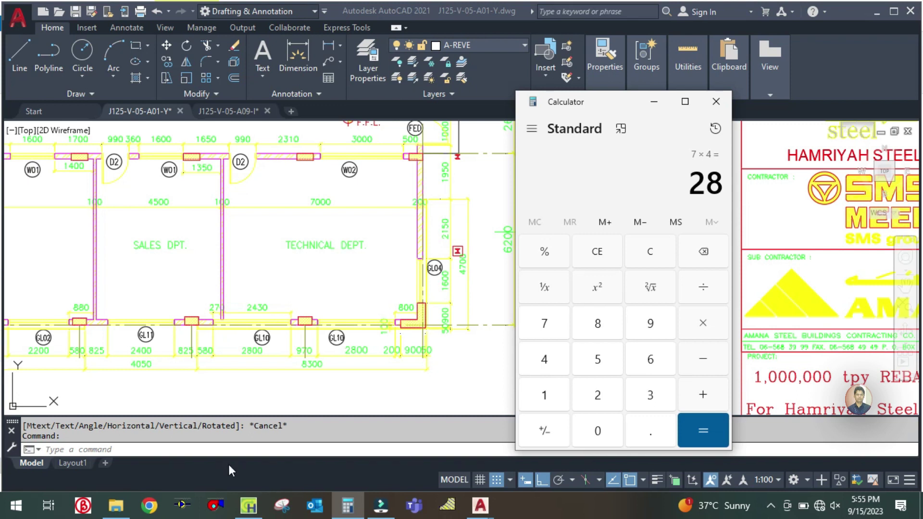
{"action": "left_click", "coordinate": [243, 514]}
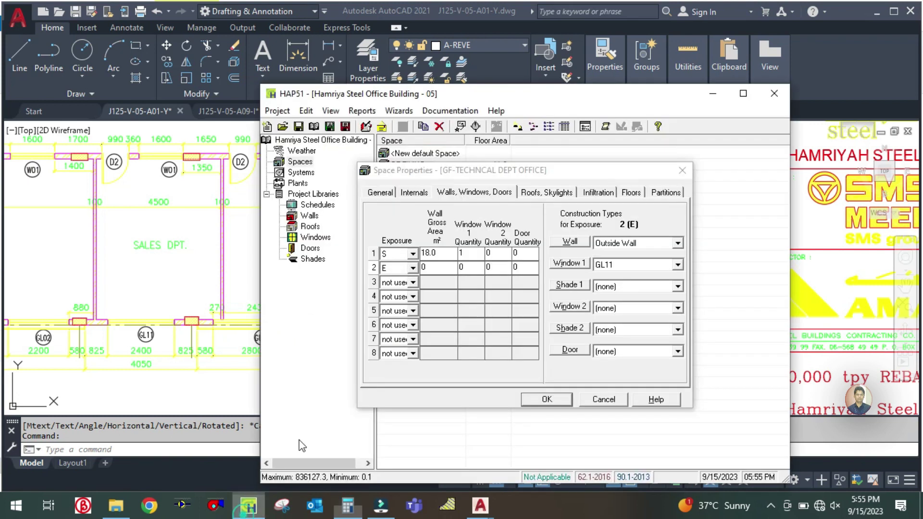
{"action": "left_click", "coordinate": [444, 255]}
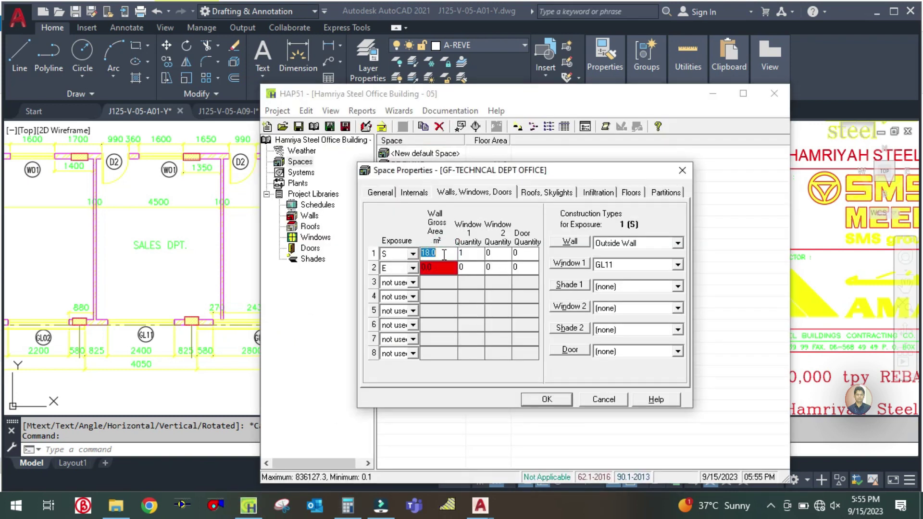
{"action": "left_click", "coordinate": [440, 251]}
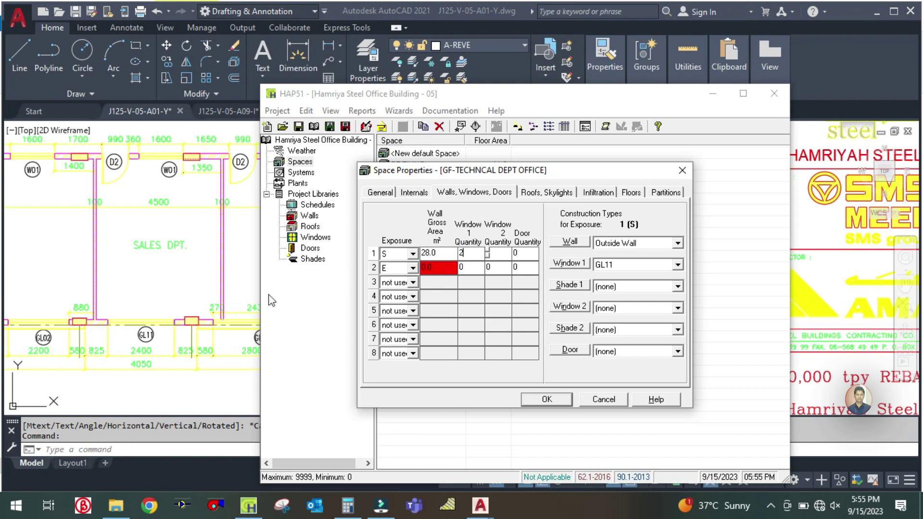
{"action": "left_click", "coordinate": [217, 292]}
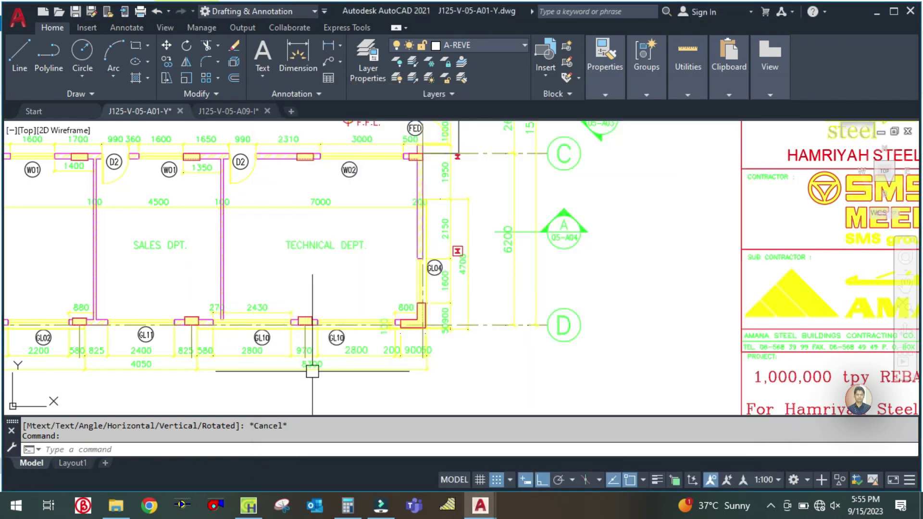
{"action": "left_click", "coordinate": [249, 505]}
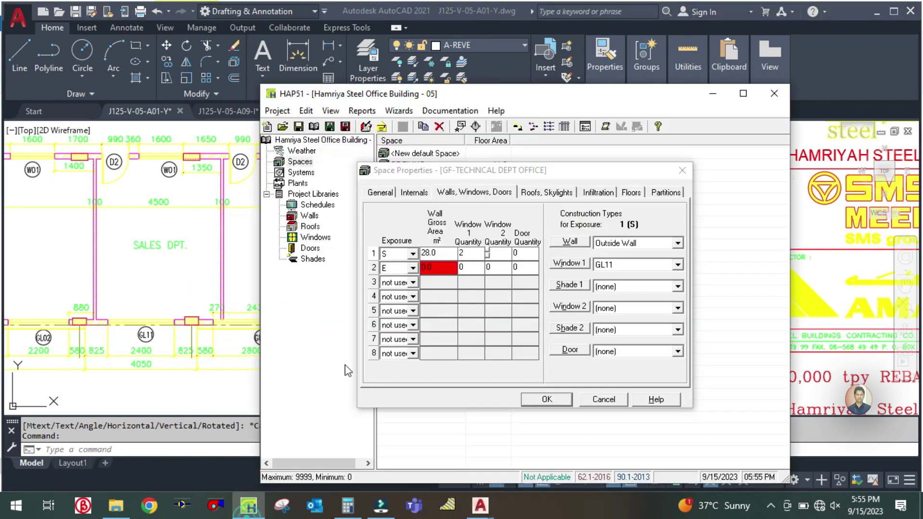
Give the south wall two windows of type GL10
{"action": "left_click", "coordinate": [631, 269]}
{"action": "scroll", "coordinate": [616, 322], "scroll_direction": "down", "scroll_amount": 2}
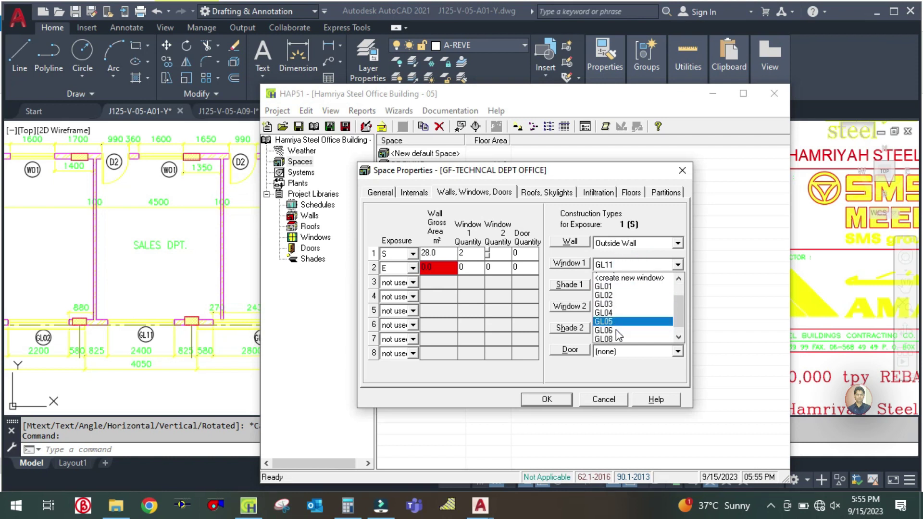
{"action": "left_click", "coordinate": [615, 331]}
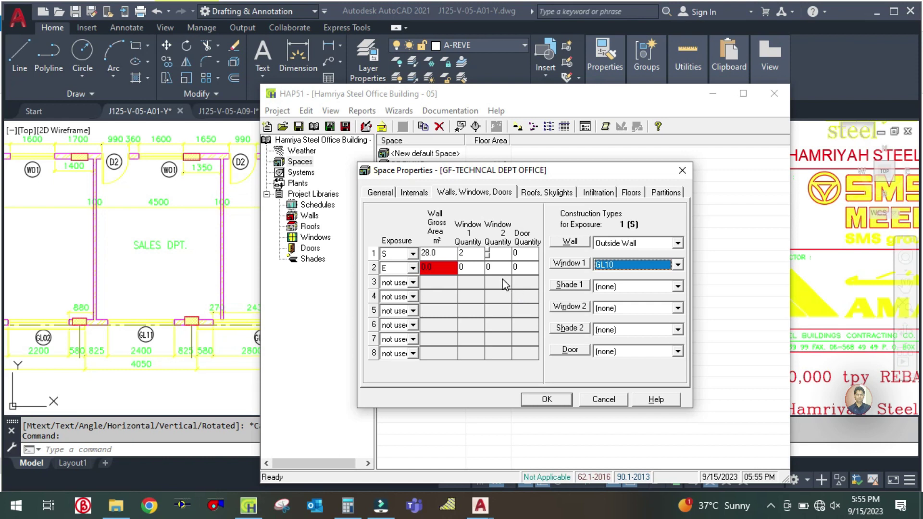
{"action": "left_click", "coordinate": [238, 279]}
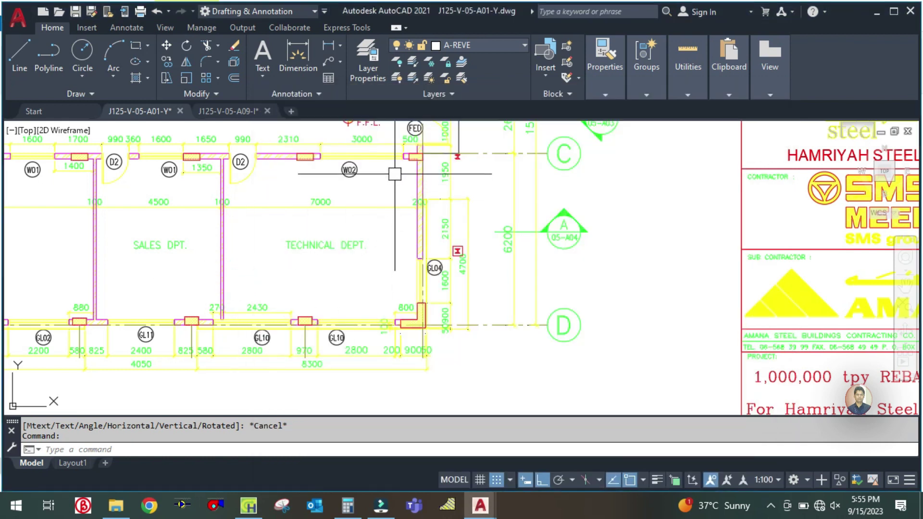
Compute 5.8 × 4 and set the east wall to 23.2 m² with 1 window
{"action": "left_click", "coordinate": [349, 512]}
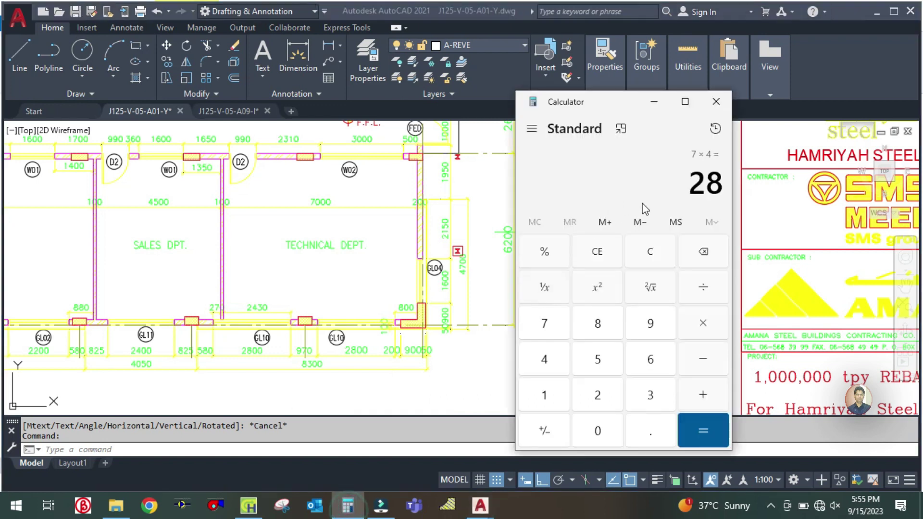
{"action": "left_click", "coordinate": [644, 255]}
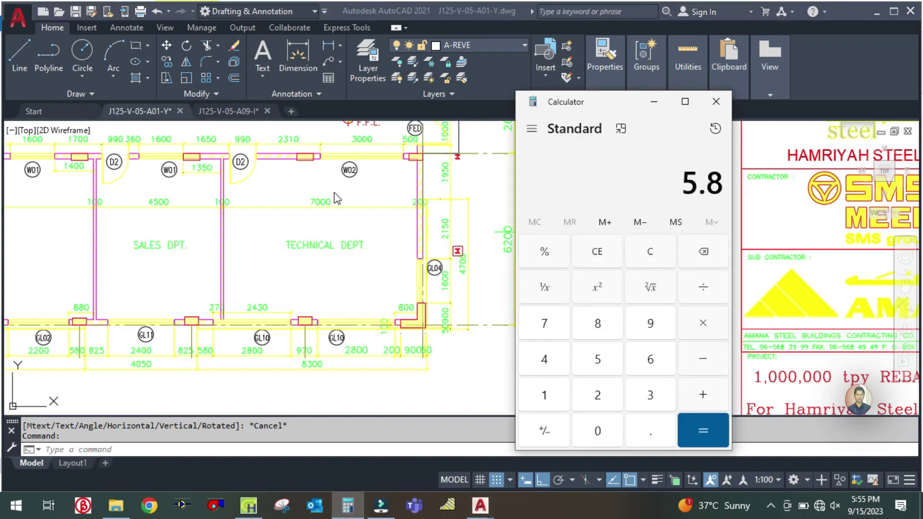
{"action": "key", "text": "Return"}
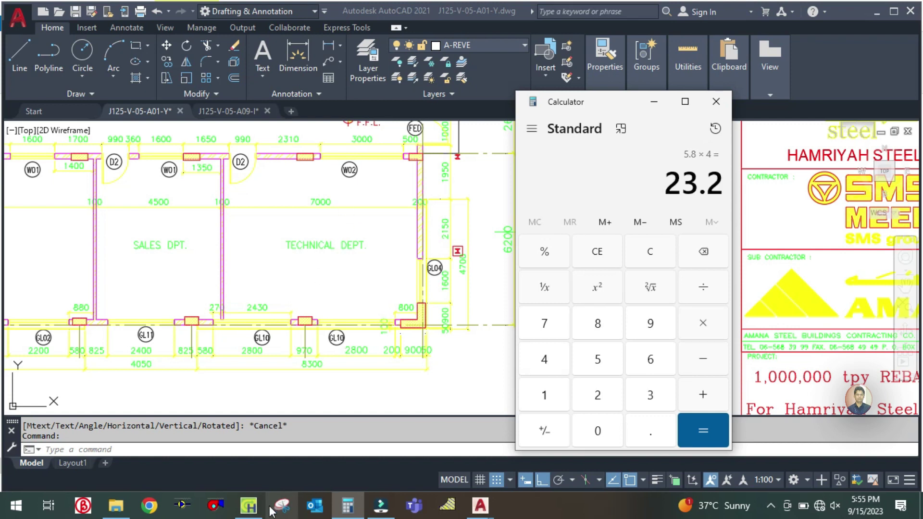
{"action": "left_click", "coordinate": [248, 505]}
{"action": "left_click", "coordinate": [439, 264]}
{"action": "key", "text": "BackSpace"}
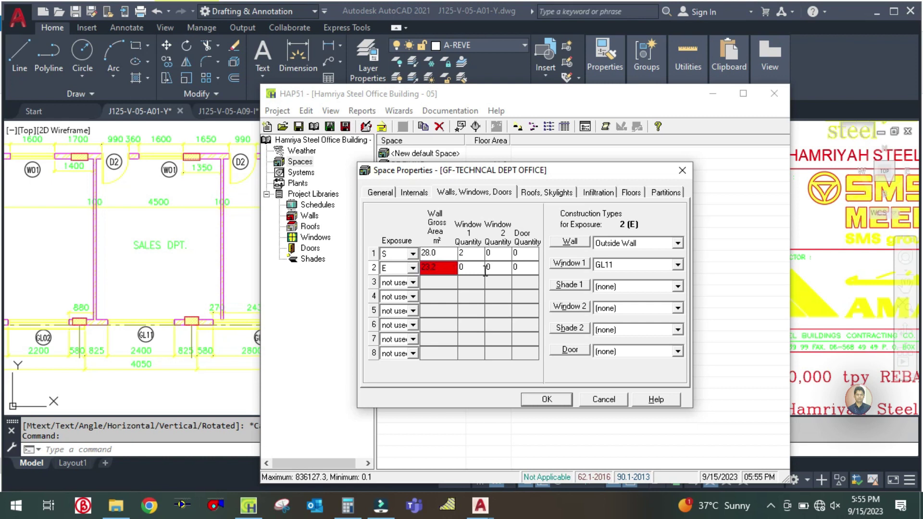
{"action": "type", "text": "23.2"}
{"action": "key", "text": "Tab"}
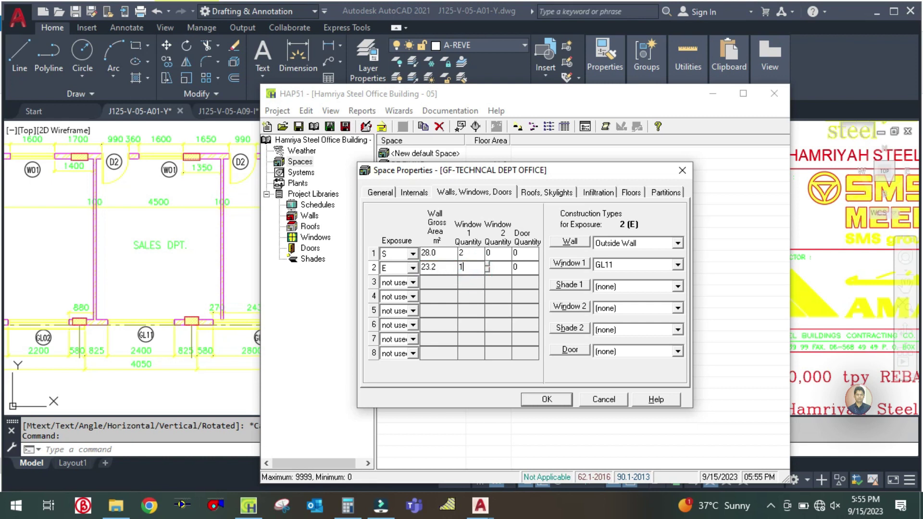
{"action": "type", "text": "1"}
Check the floor plan and choose GL04 as the east wall's second window type
{"action": "left_click", "coordinate": [240, 272]}
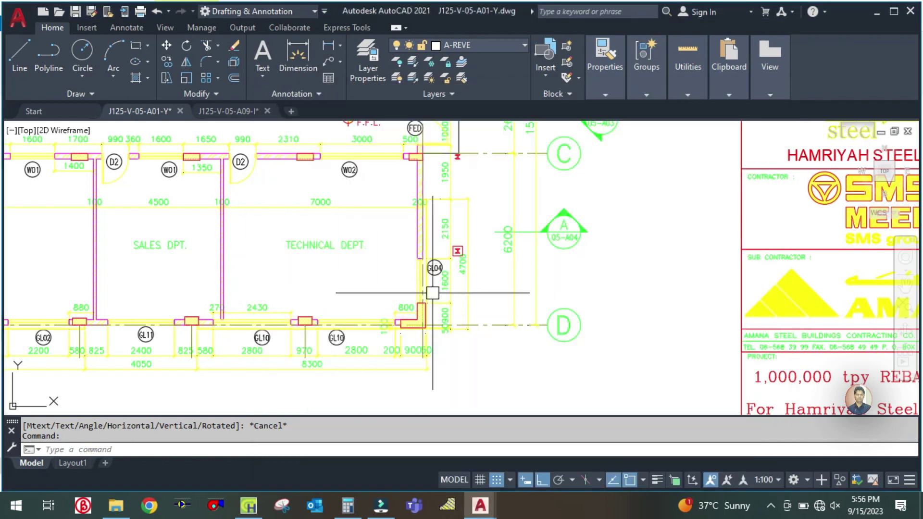
{"action": "scroll", "coordinate": [450, 283], "scroll_direction": "up", "scroll_amount": 4}
{"action": "scroll", "coordinate": [450, 282], "scroll_direction": "down", "scroll_amount": 4}
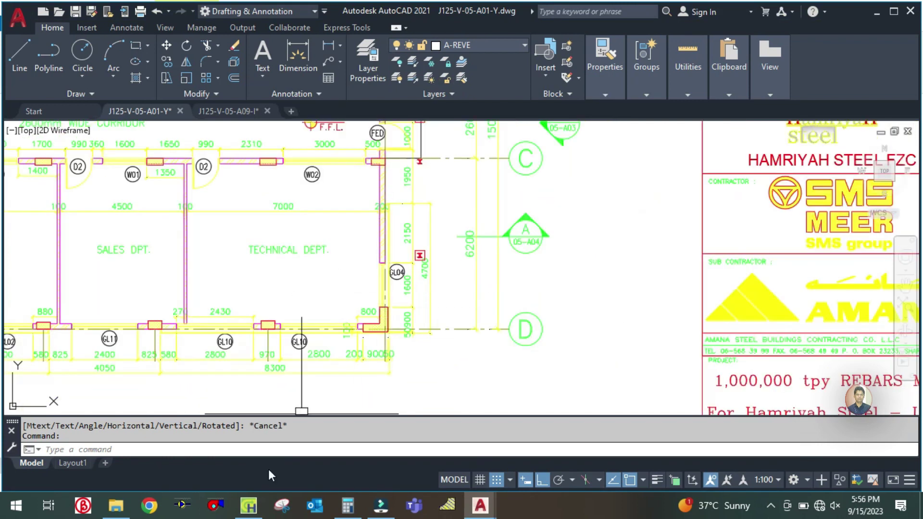
{"action": "left_click", "coordinate": [247, 511]}
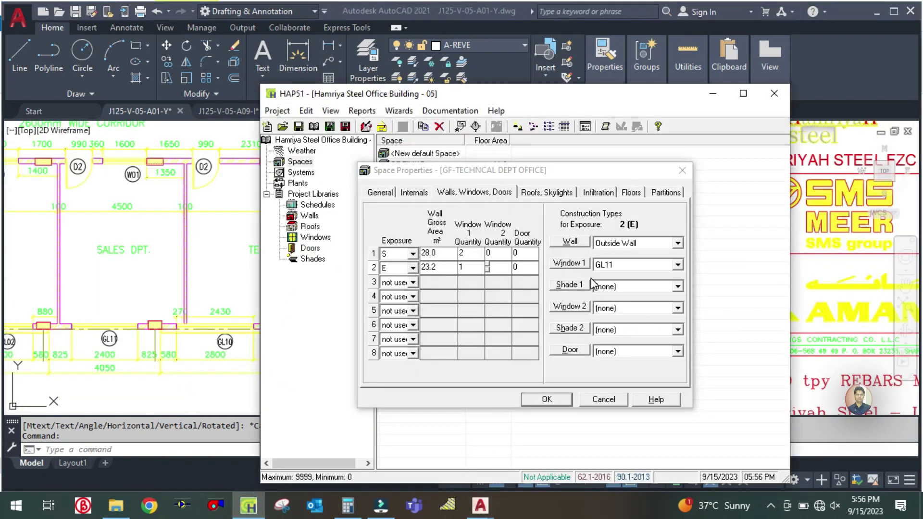
{"action": "left_click", "coordinate": [614, 311]}
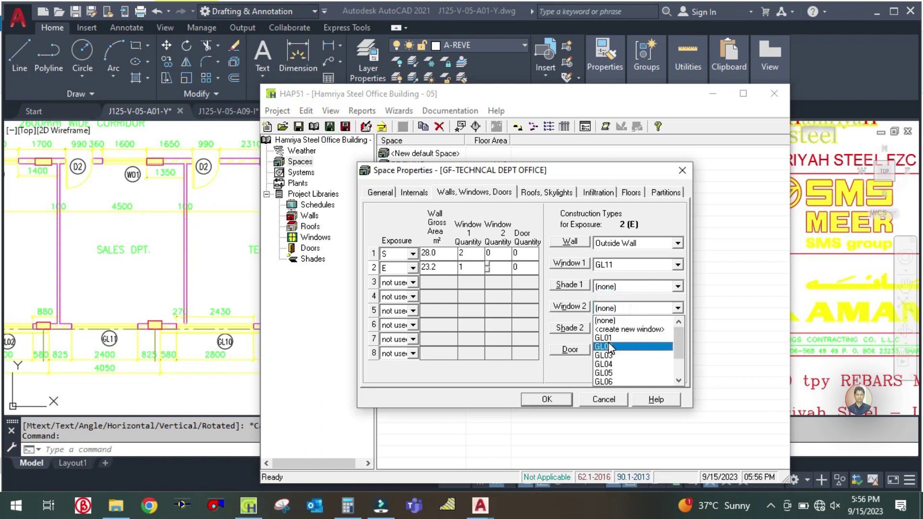
{"action": "left_click", "coordinate": [607, 363]}
Recheck the east wall openings on the AutoCAD floor plan
{"action": "left_click", "coordinate": [150, 279]}
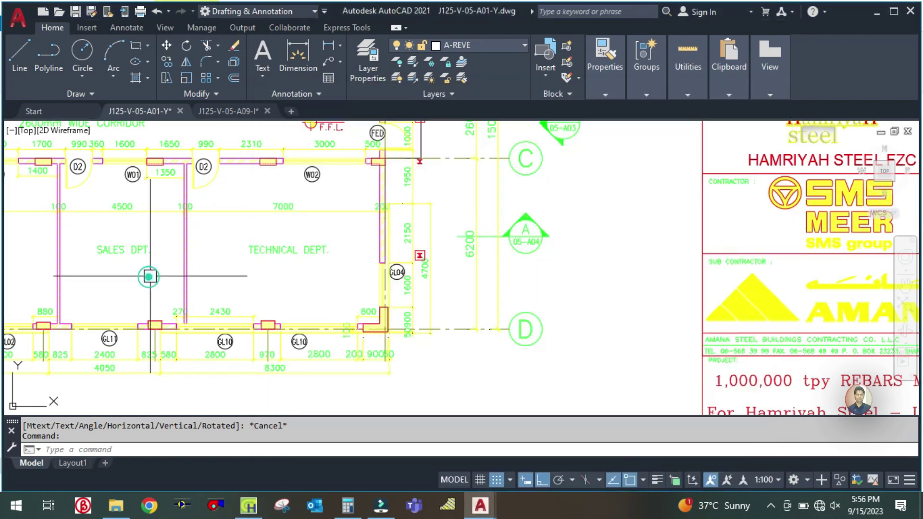
{"action": "scroll", "coordinate": [322, 265], "scroll_direction": "down", "scroll_amount": 2}
{"action": "scroll", "coordinate": [321, 242], "scroll_direction": "up", "scroll_amount": 4}
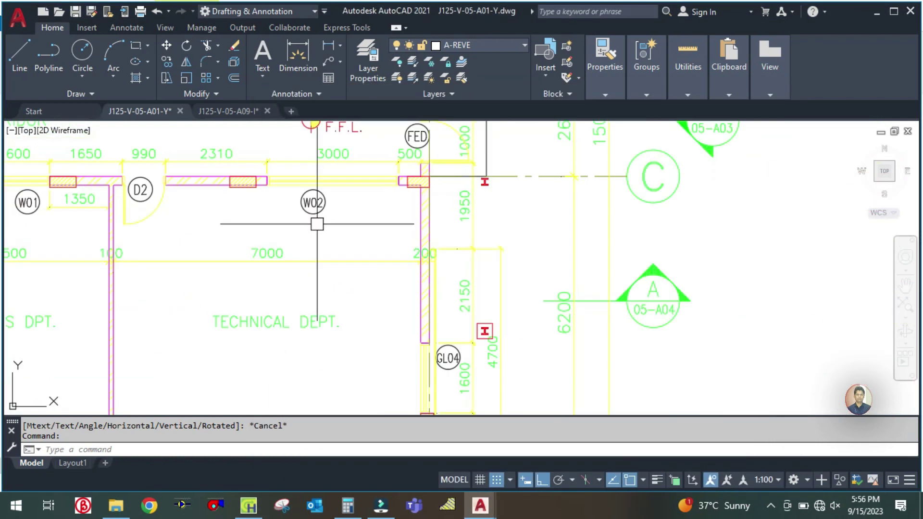
{"action": "scroll", "coordinate": [335, 277], "scroll_direction": "down", "scroll_amount": 3}
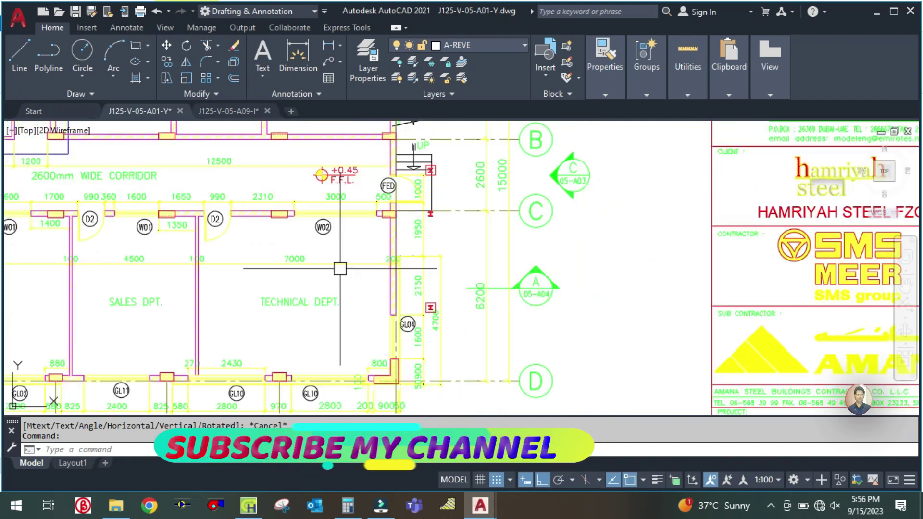
{"action": "left_click", "coordinate": [248, 505]}
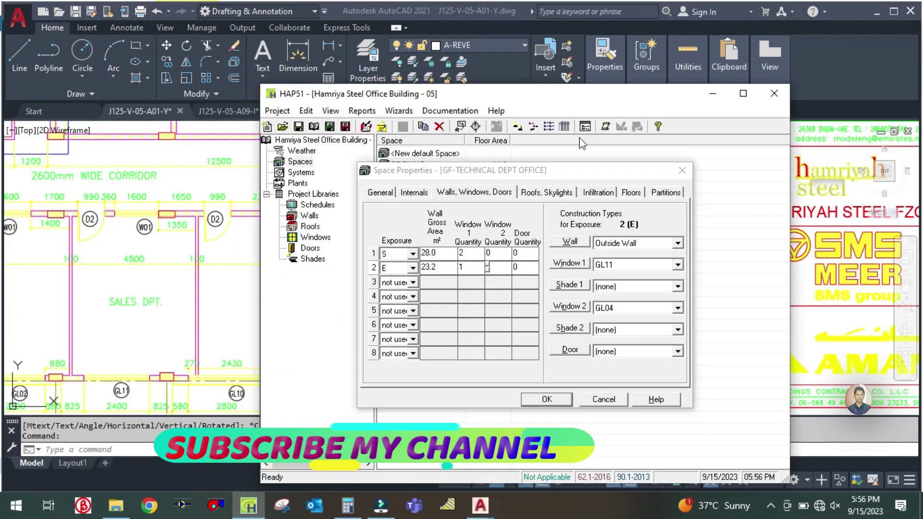
{"action": "left_click", "coordinate": [546, 192]}
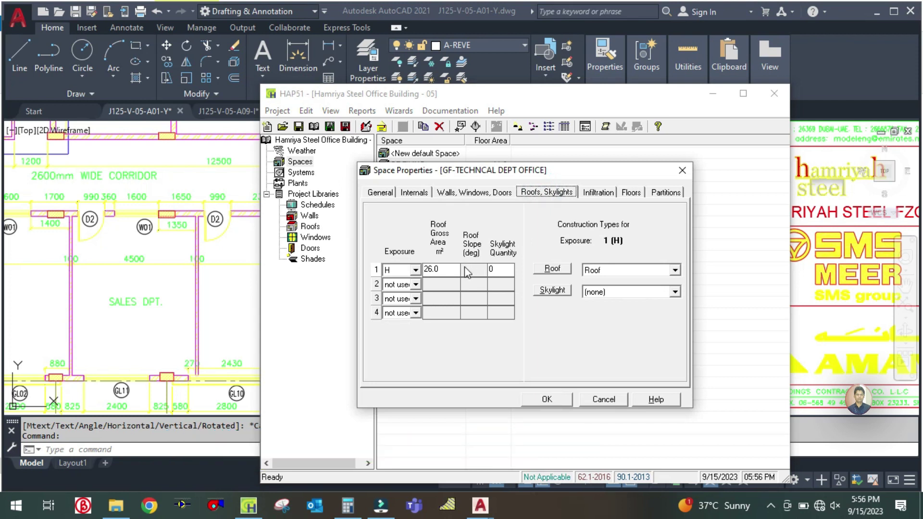
Keep the roof exposure H and select the roof gross area against the floor area
{"action": "left_click", "coordinate": [415, 270]}
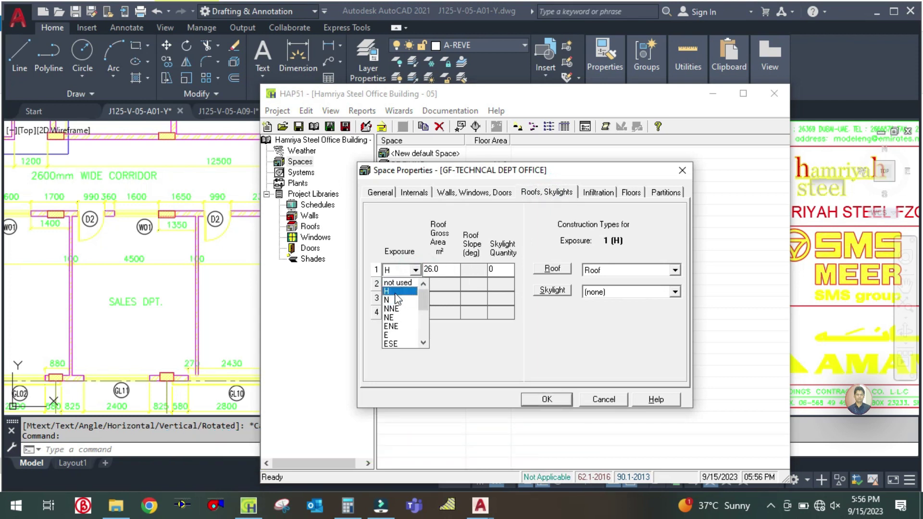
{"action": "left_click", "coordinate": [394, 294]}
{"action": "left_click", "coordinate": [378, 192]}
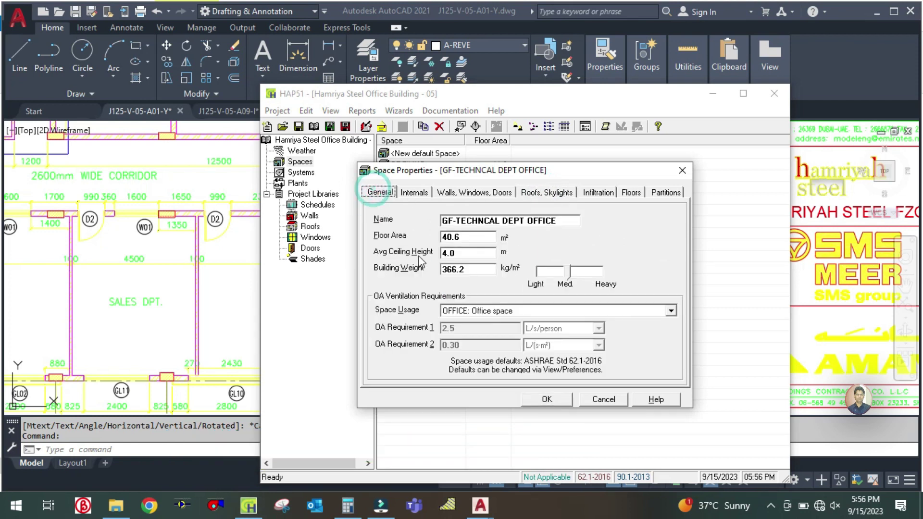
{"action": "left_click", "coordinate": [561, 192]}
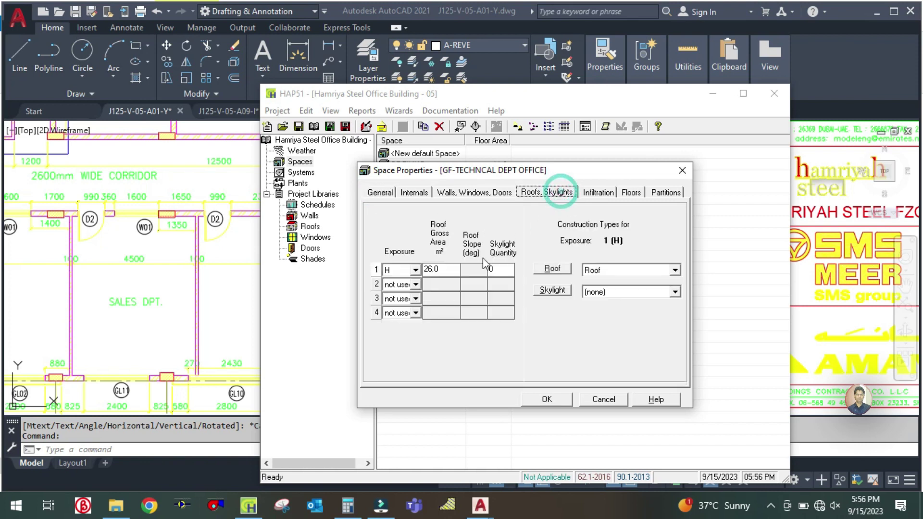
{"action": "left_click", "coordinate": [445, 269]}
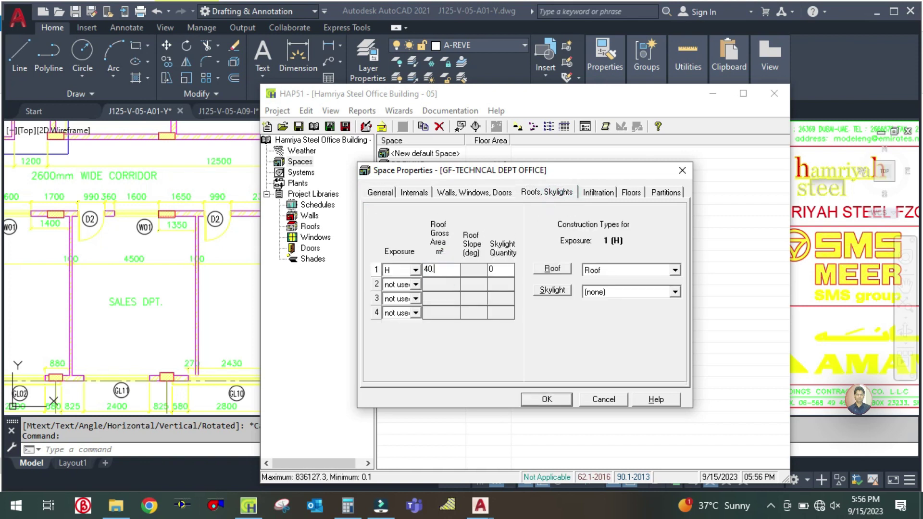
Check infiltration, slab floor area and partitions, then accept the space properties
{"action": "left_click", "coordinate": [598, 196]}
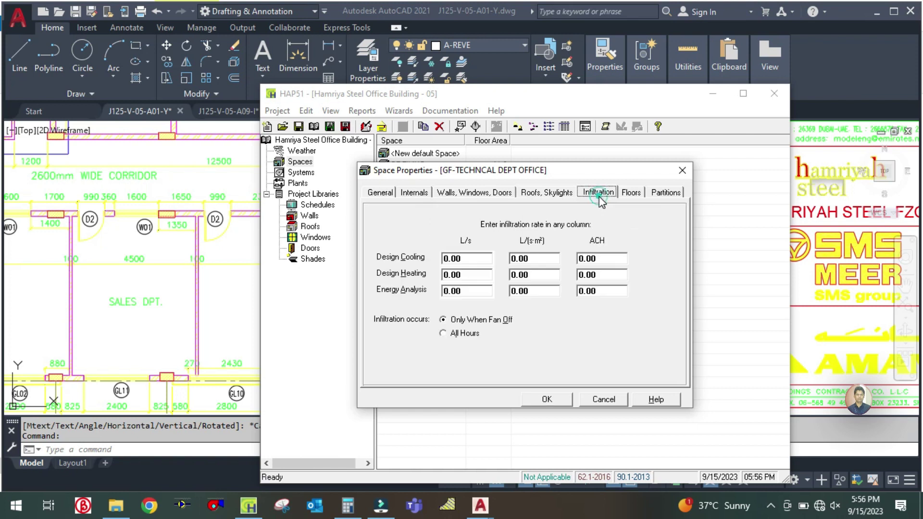
{"action": "left_click", "coordinate": [629, 194]}
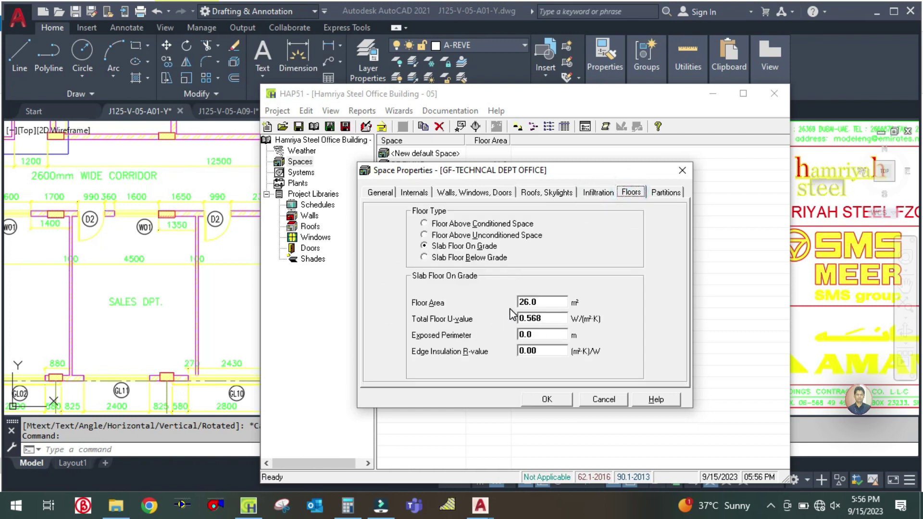
{"action": "left_click", "coordinate": [546, 301]}
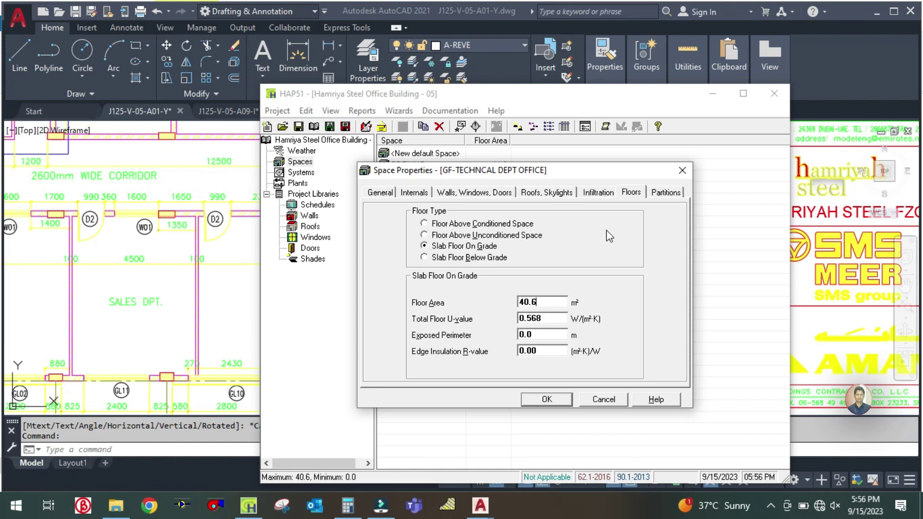
{"action": "left_click", "coordinate": [667, 193]}
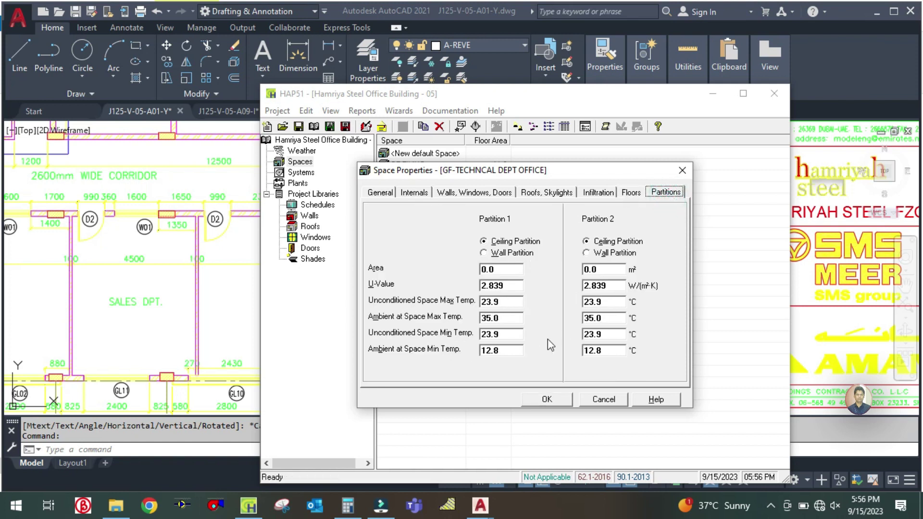
{"action": "left_click", "coordinate": [550, 399]}
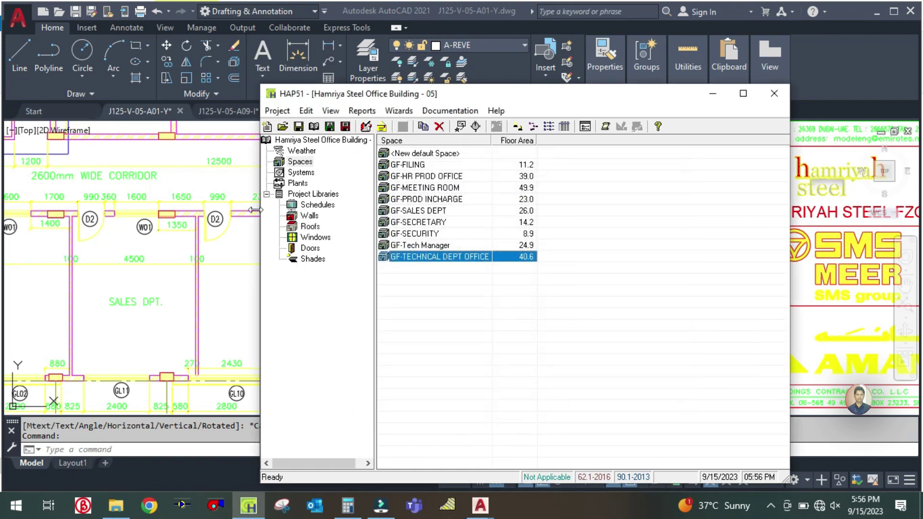
{"action": "left_click", "coordinate": [210, 282]}
{"action": "scroll", "coordinate": [427, 222], "scroll_direction": "down", "scroll_amount": 4}
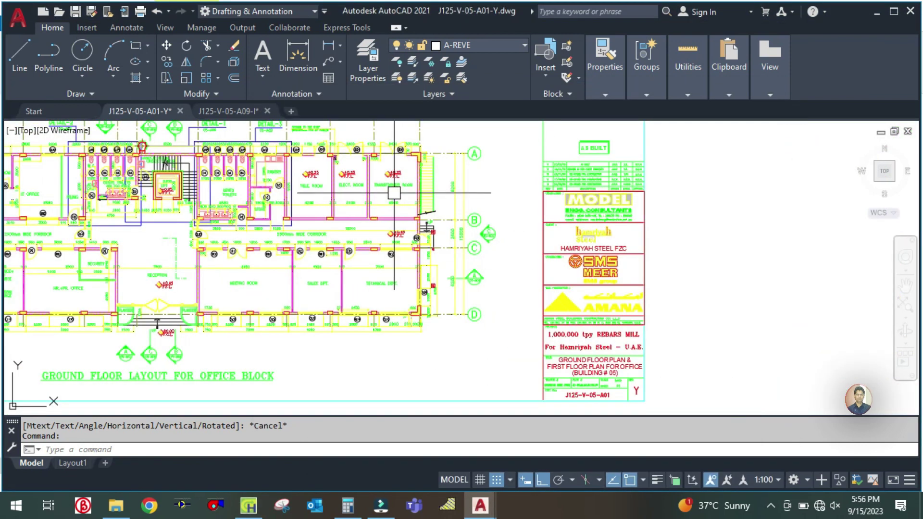
{"action": "scroll", "coordinate": [406, 216], "scroll_direction": "up", "scroll_amount": 5}
{"action": "scroll", "coordinate": [406, 216], "scroll_direction": "down", "scroll_amount": 5}
{"action": "scroll", "coordinate": [248, 298], "scroll_direction": "up", "scroll_amount": 5}
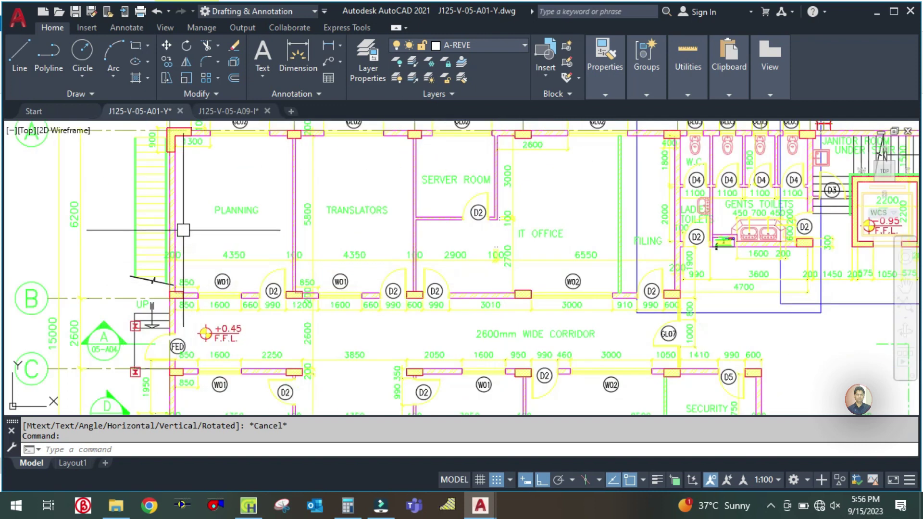
{"action": "left_click_drag", "start_coordinate": [200, 192], "coordinate": [230, 240]}
{"action": "right_click", "coordinate": [230, 240]}
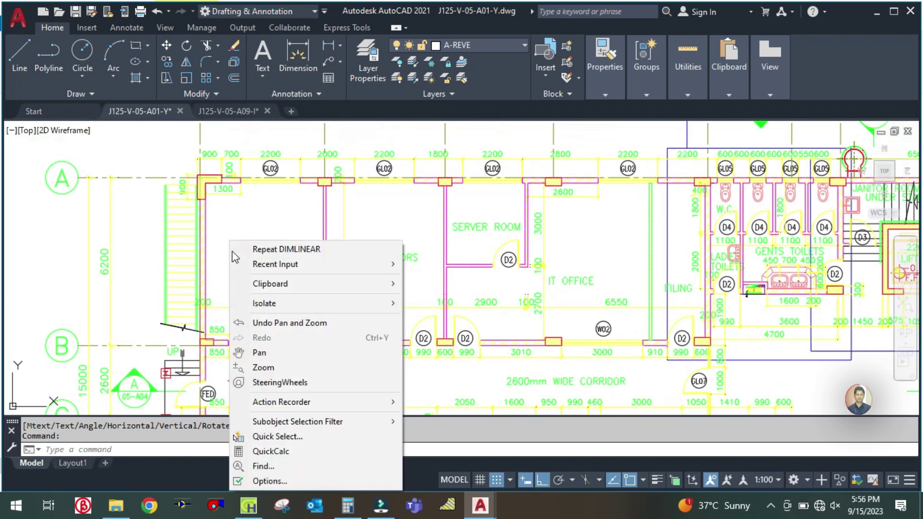
{"action": "left_click", "coordinate": [225, 214]}
{"action": "left_click", "coordinate": [269, 214]}
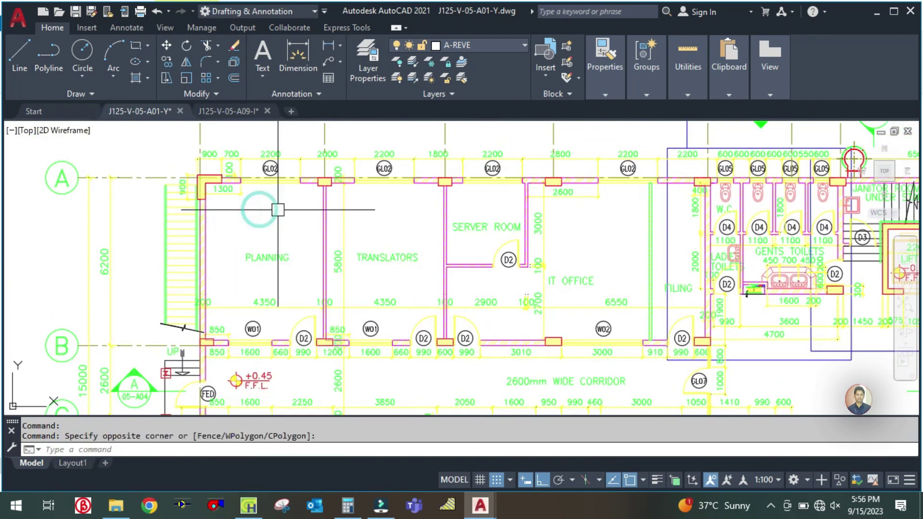
{"action": "left_click", "coordinate": [249, 505]}
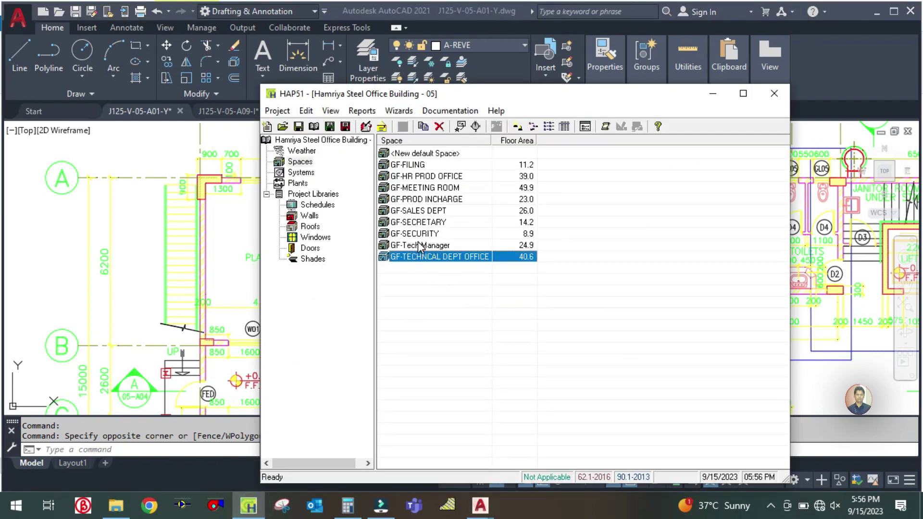
{"action": "right_click", "coordinate": [446, 258]}
Duplicate GF-TECHNCAL DEPT OFFICE and rename the copy GF-PLANING OFFICE
{"action": "left_click", "coordinate": [476, 267]}
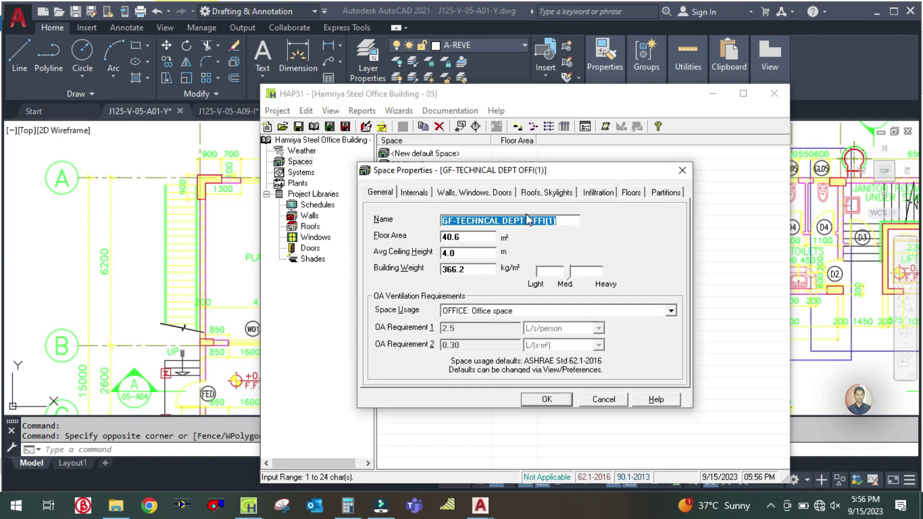
{"action": "left_click", "coordinate": [564, 219]}
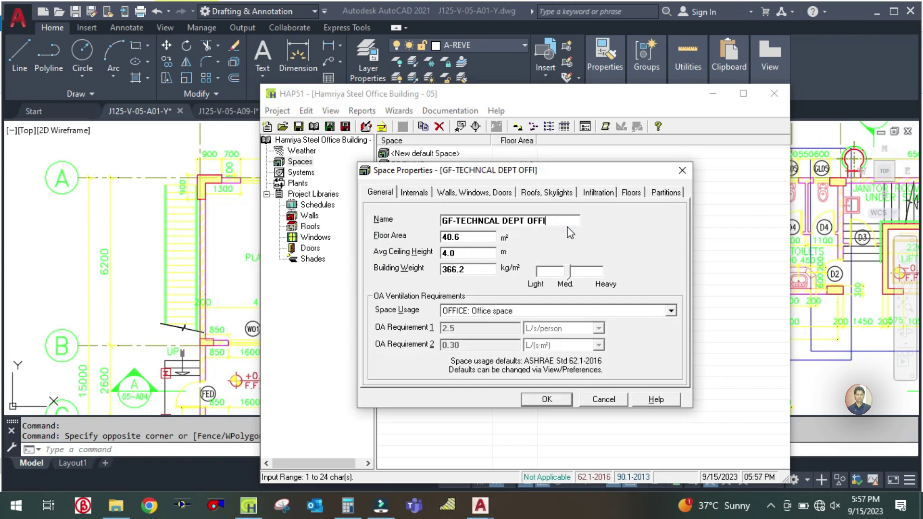
{"action": "key", "text": "BackSpace"}
{"action": "key", "text": "BackSpace"}
{"action": "key", "text": "BackSpace"}
{"action": "key", "text": "BackSpace"}
{"action": "key", "text": "BackSpace"}
{"action": "key", "text": "BackSpace"}
{"action": "key", "text": "BackSpace"}
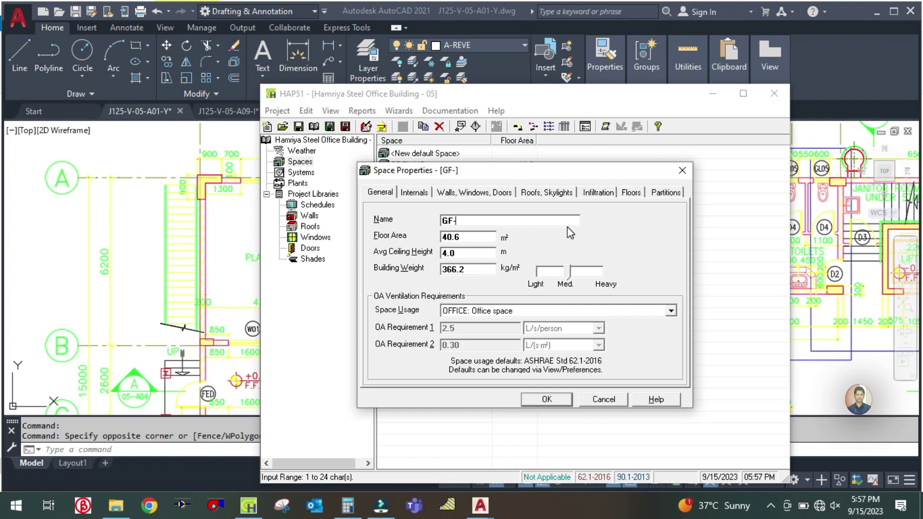
{"action": "type", "text": "PAL"}
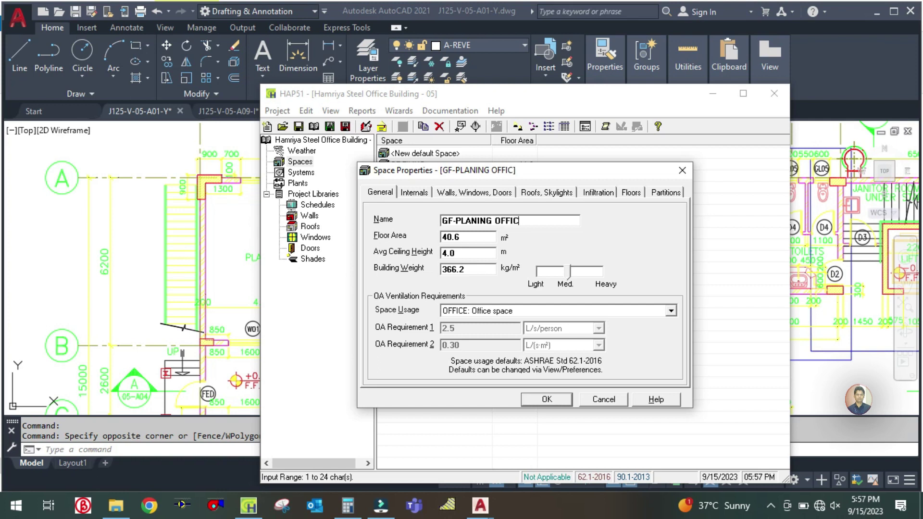
{"action": "left_click", "coordinate": [110, 321]}
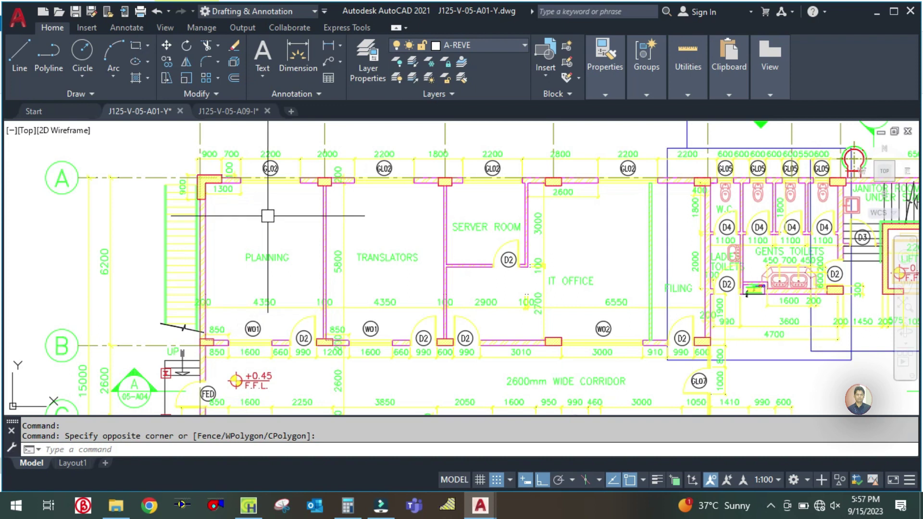
{"action": "scroll", "coordinate": [359, 313], "scroll_direction": "up", "scroll_amount": 3}
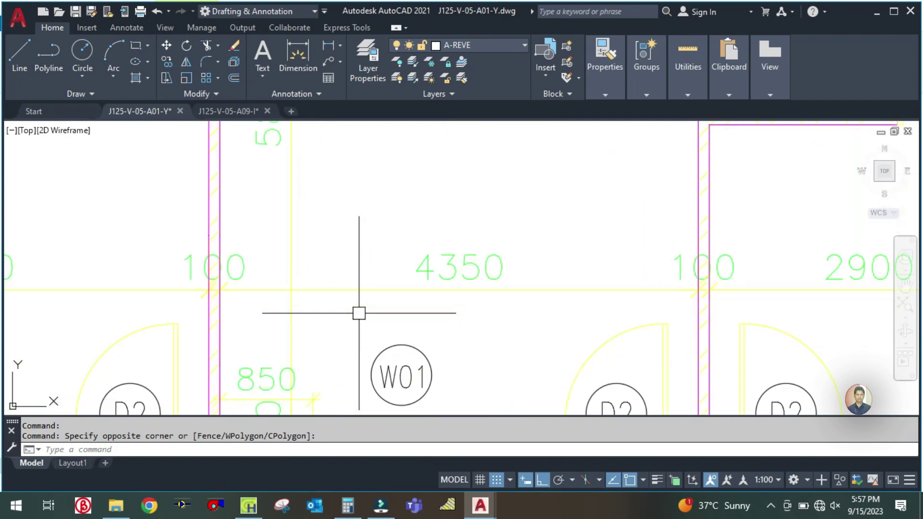
{"action": "scroll", "coordinate": [383, 324], "scroll_direction": "down", "scroll_amount": 3}
{"action": "scroll", "coordinate": [358, 367], "scroll_direction": "up", "scroll_amount": 4}
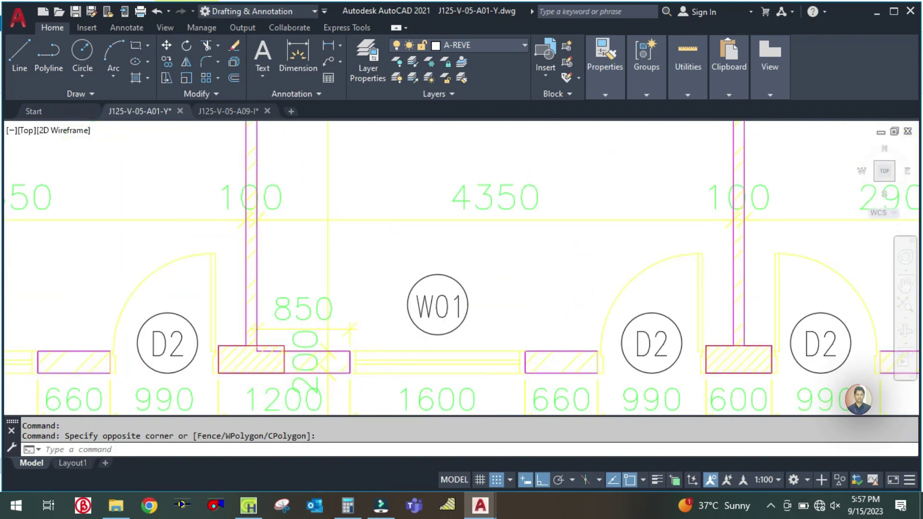
{"action": "scroll", "coordinate": [372, 342], "scroll_direction": "down", "scroll_amount": 5}
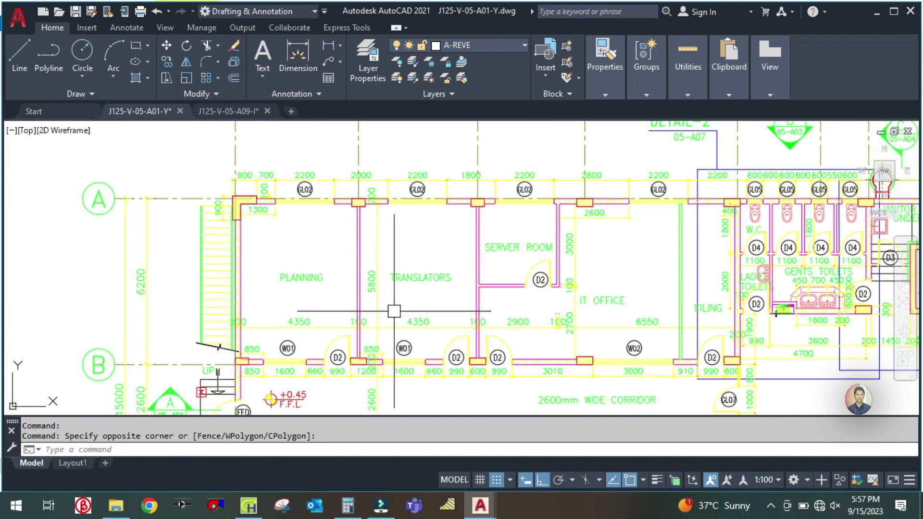
{"action": "type", "text": "I"}
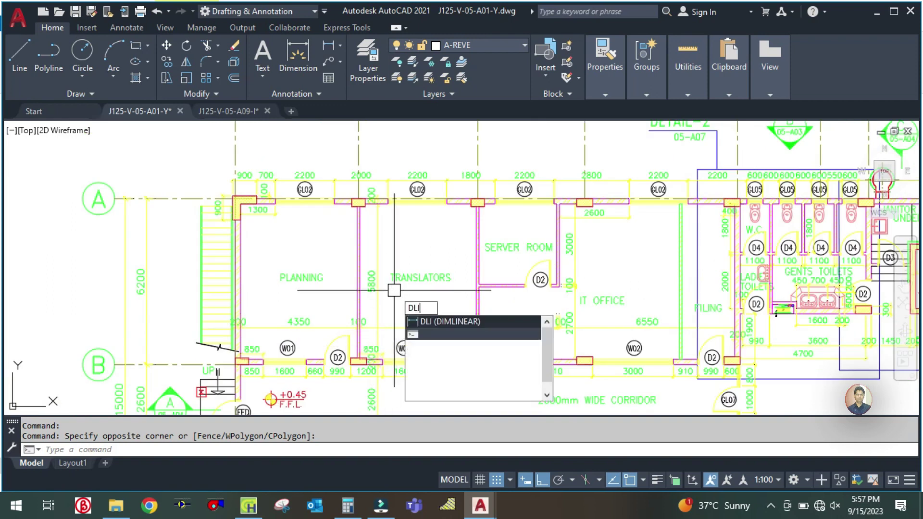
{"action": "key", "text": "Return"}
{"action": "scroll", "coordinate": [317, 356], "scroll_direction": "up", "scroll_amount": 4}
{"action": "left_click", "coordinate": [305, 373]}
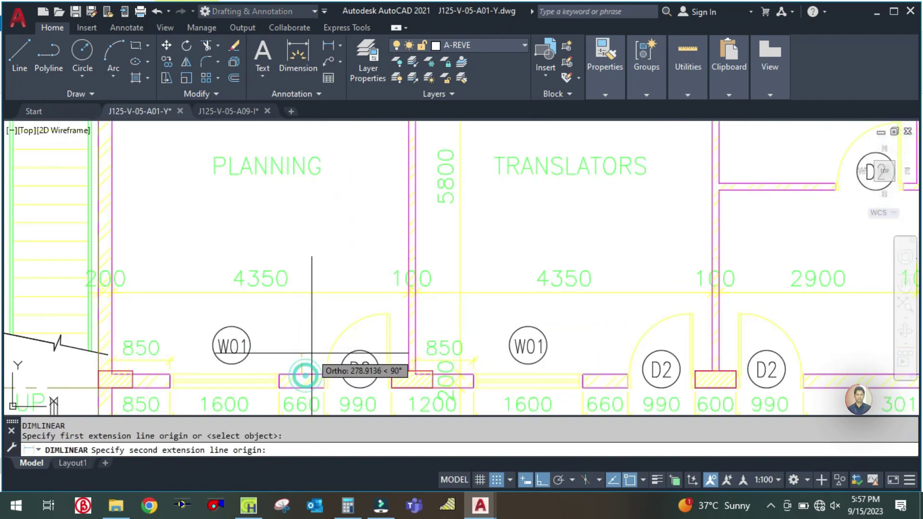
{"action": "scroll", "coordinate": [309, 284], "scroll_direction": "down", "scroll_amount": 4}
{"action": "scroll", "coordinate": [317, 202], "scroll_direction": "up", "scroll_amount": 2}
{"action": "scroll", "coordinate": [315, 206], "scroll_direction": "up", "scroll_amount": 4}
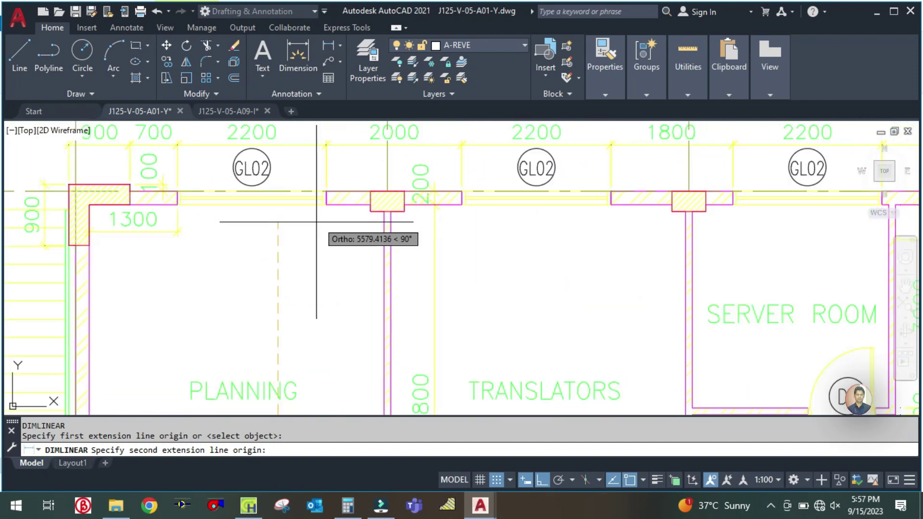
{"action": "left_click", "coordinate": [339, 175]}
{"action": "scroll", "coordinate": [288, 230], "scroll_direction": "down", "scroll_amount": 6}
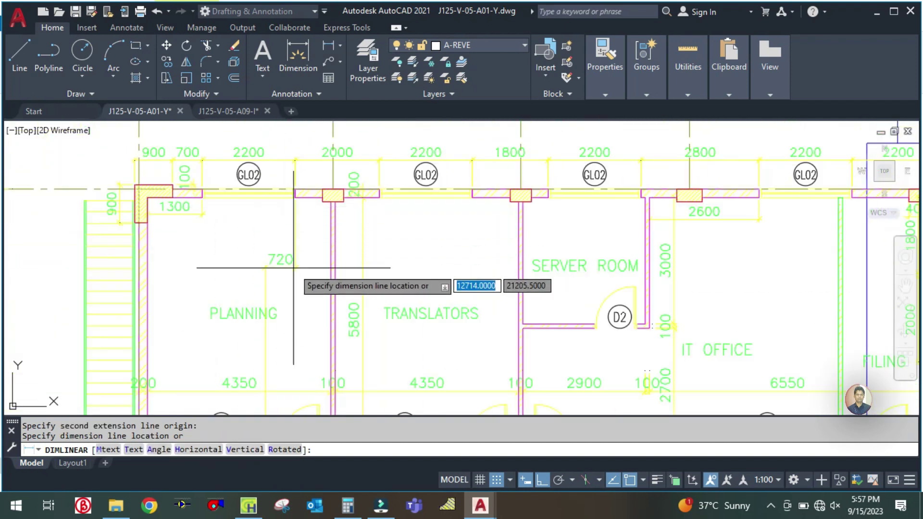
{"action": "scroll", "coordinate": [265, 289], "scroll_direction": "up", "scroll_amount": 3}
{"action": "key", "text": "Escape"}
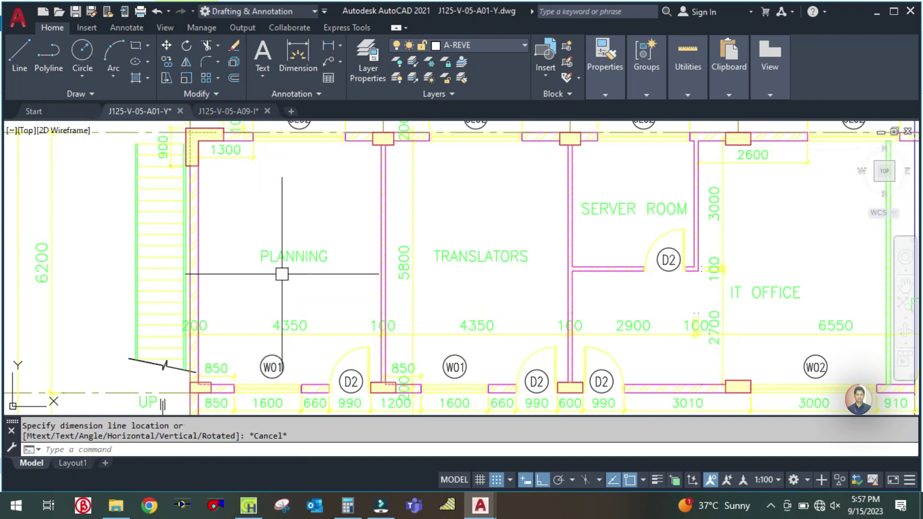
{"action": "scroll", "coordinate": [303, 308], "scroll_direction": "down", "scroll_amount": 3}
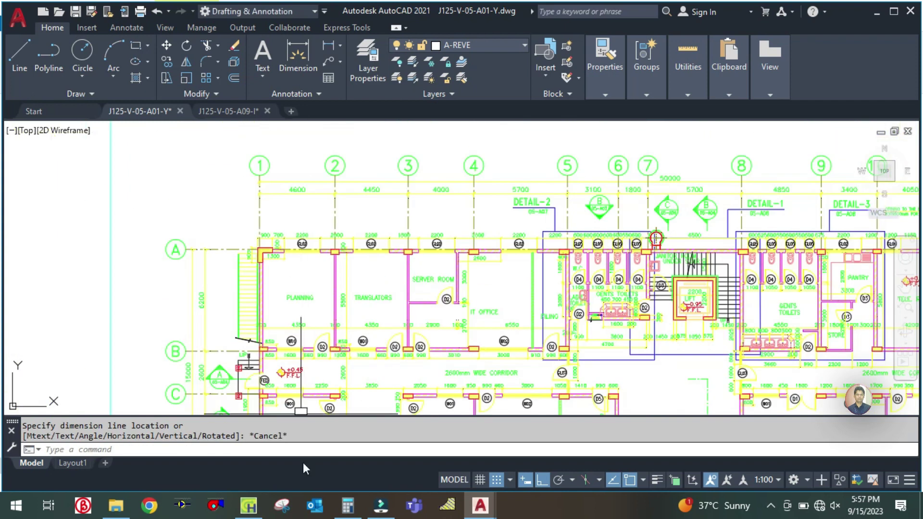
Calculate 4.3 × 5.8 = 24.94 for the planning office, then return to its properties
{"action": "left_click", "coordinate": [347, 505]}
{"action": "left_click", "coordinate": [646, 250]}
{"action": "type", "text": "4"}
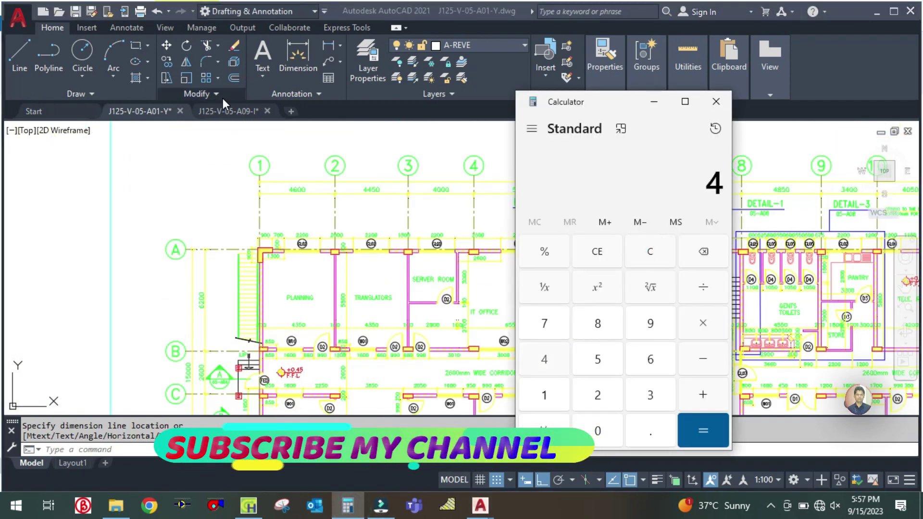
{"action": "type", "text": ".3*5.8"}
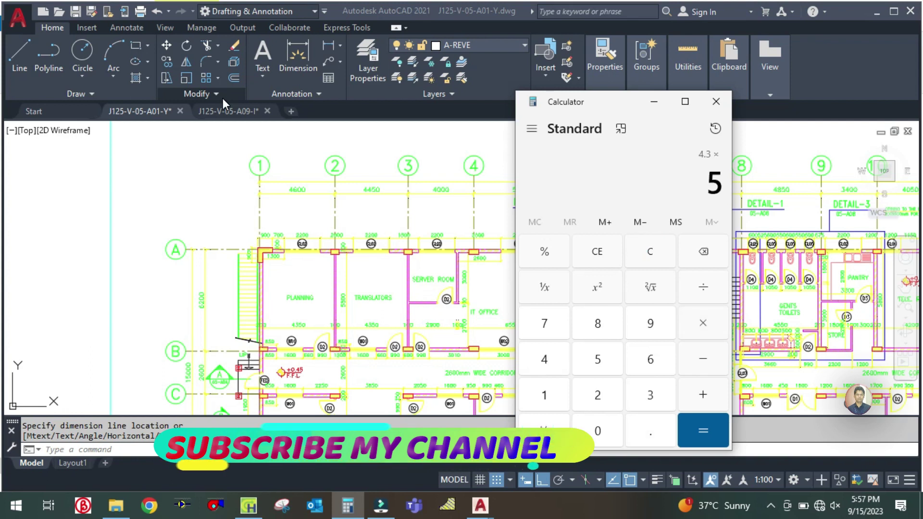
{"action": "key", "text": "Return"}
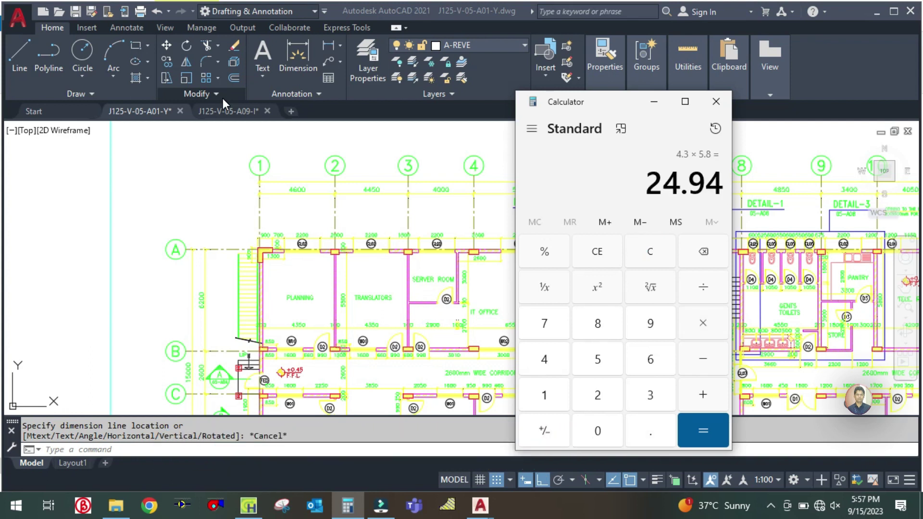
{"action": "left_click", "coordinate": [248, 505]}
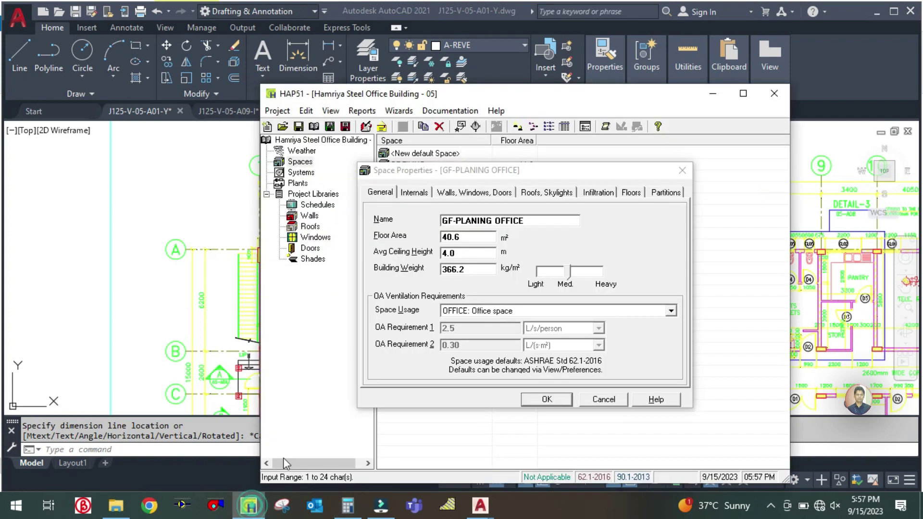
Enter 24.94 m² as the floor area and select the Internals occupancy value, then return to AutoCAD
{"action": "double_click", "coordinate": [477, 235]}
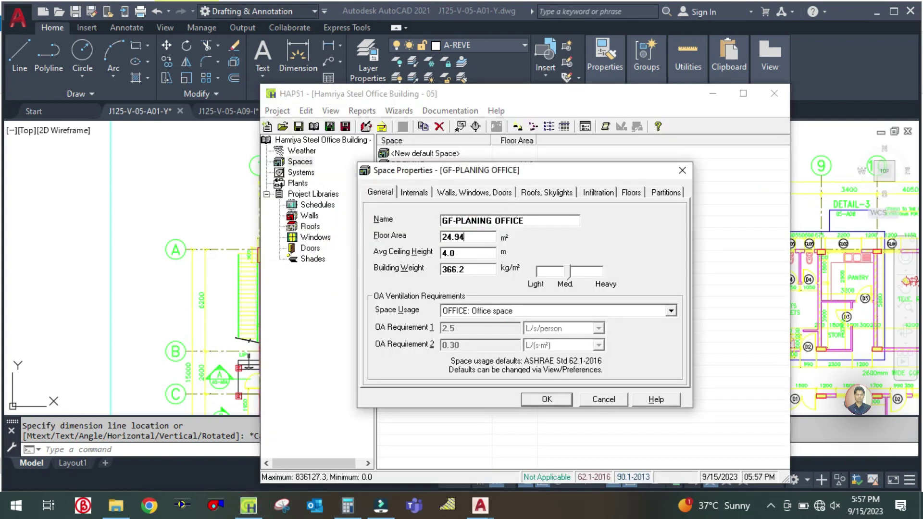
{"action": "double_click", "coordinate": [463, 253]}
{"action": "left_click", "coordinate": [416, 192]}
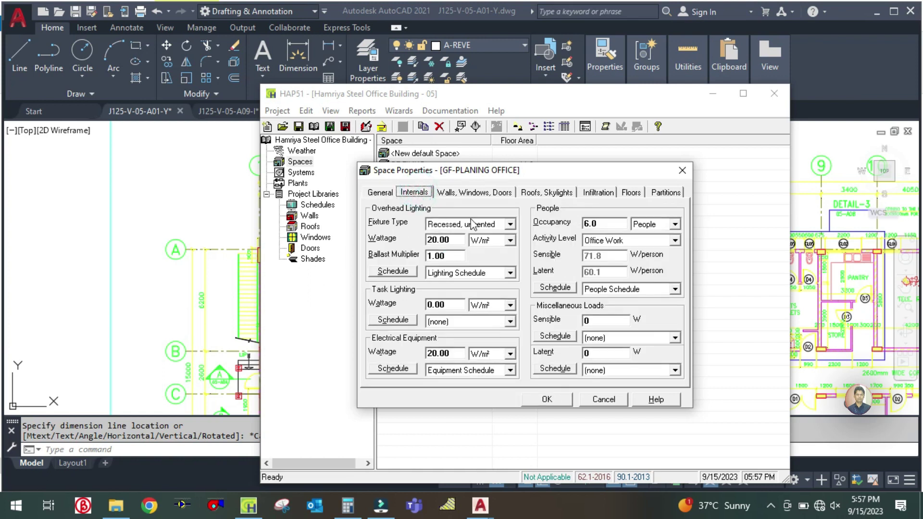
{"action": "double_click", "coordinate": [591, 222]}
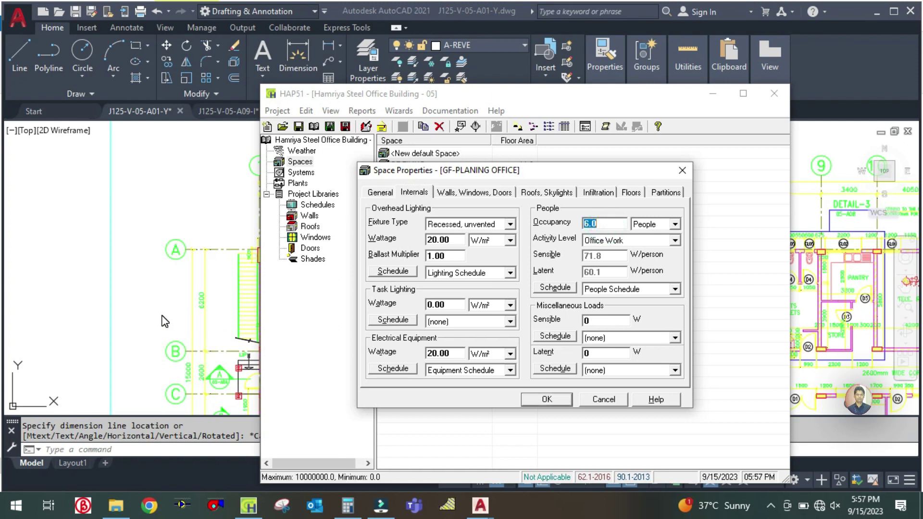
{"action": "left_click", "coordinate": [162, 323]}
{"action": "scroll", "coordinate": [267, 348], "scroll_direction": "up", "scroll_amount": 2}
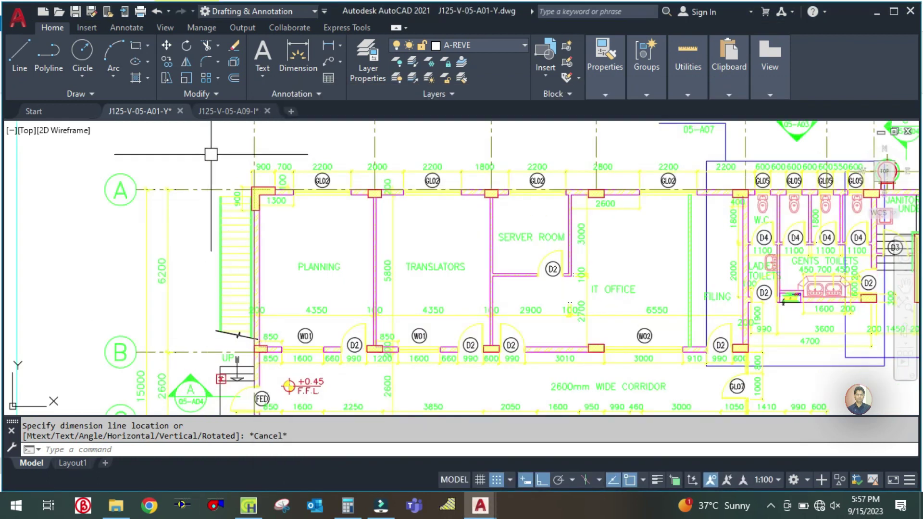
Inspect the Planning room furniture on the J125-V-05-A09-I layout, then return to HAP
{"action": "left_click", "coordinate": [229, 108]}
{"action": "scroll", "coordinate": [442, 235], "scroll_direction": "down", "scroll_amount": 5}
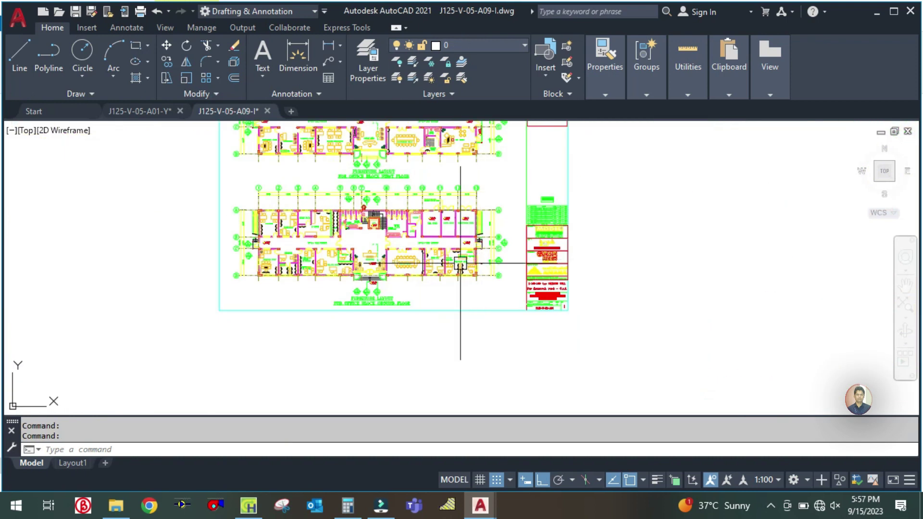
{"action": "scroll", "coordinate": [194, 274], "scroll_direction": "up", "scroll_amount": 5}
{"action": "mouse_move", "coordinate": [201, 333]}
{"action": "left_mouse_down"}
{"action": "mouse_move", "coordinate": [369, 317]}
{"action": "mouse_move", "coordinate": [365, 339]}
{"action": "left_mouse_up"}
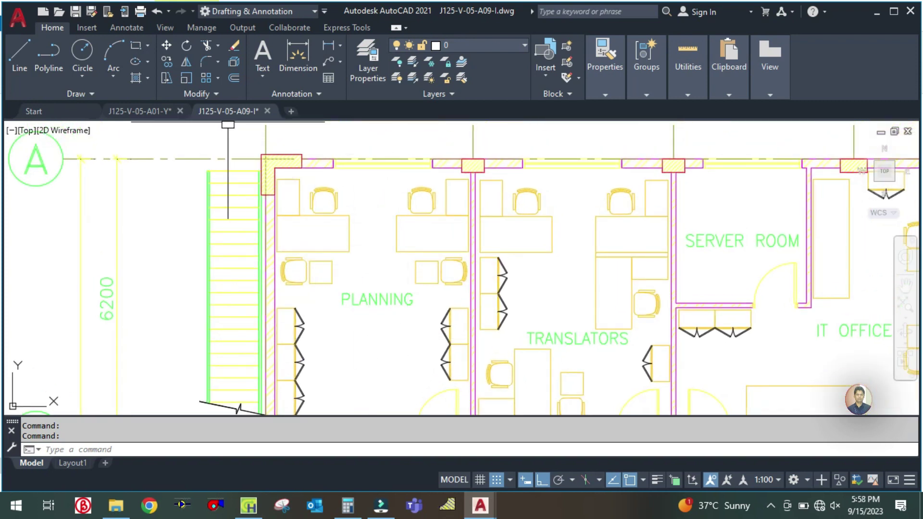
{"action": "left_click", "coordinate": [249, 505]}
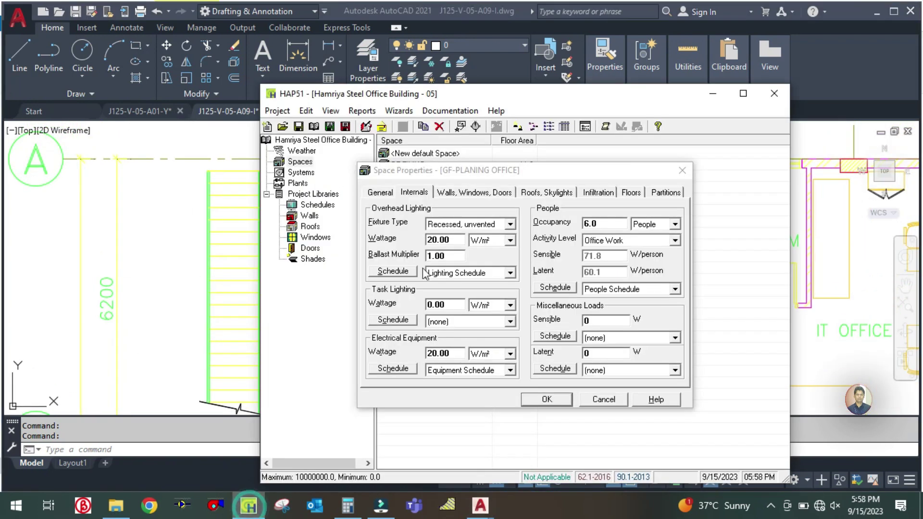
Set occupancy to 4 people and the two wall exposures to N and W
{"action": "double_click", "coordinate": [604, 223]}
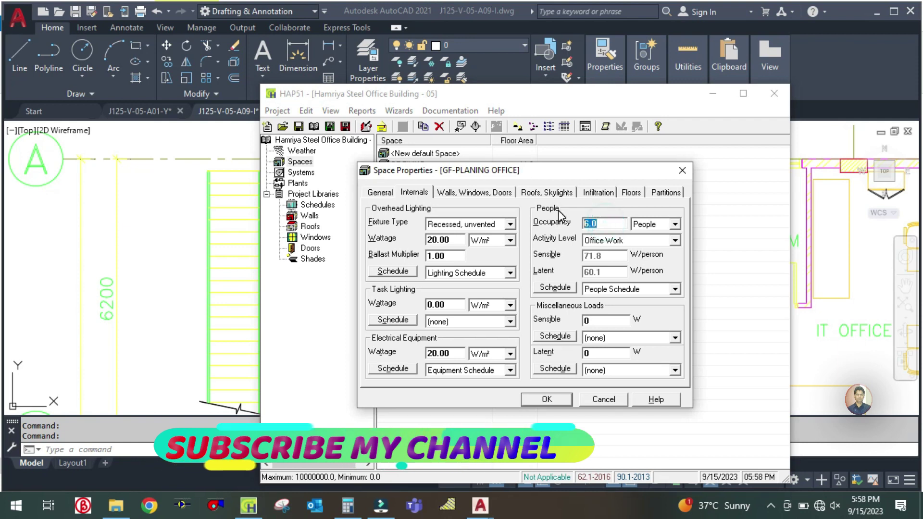
{"action": "type", "text": "4"}
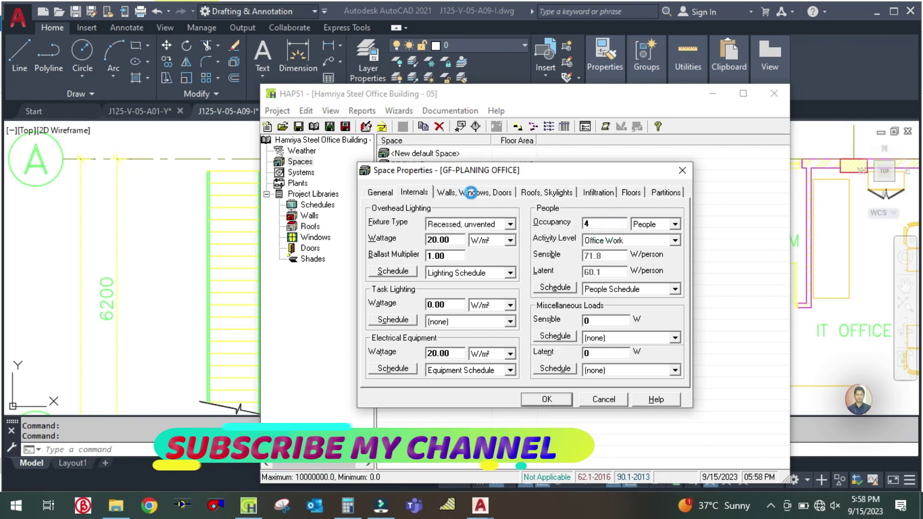
{"action": "left_click", "coordinate": [475, 191]}
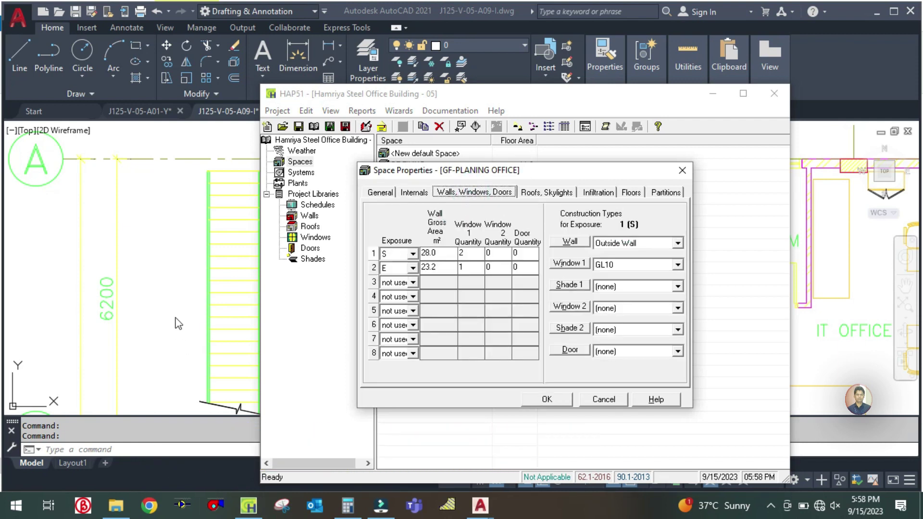
{"action": "left_click", "coordinate": [413, 253]}
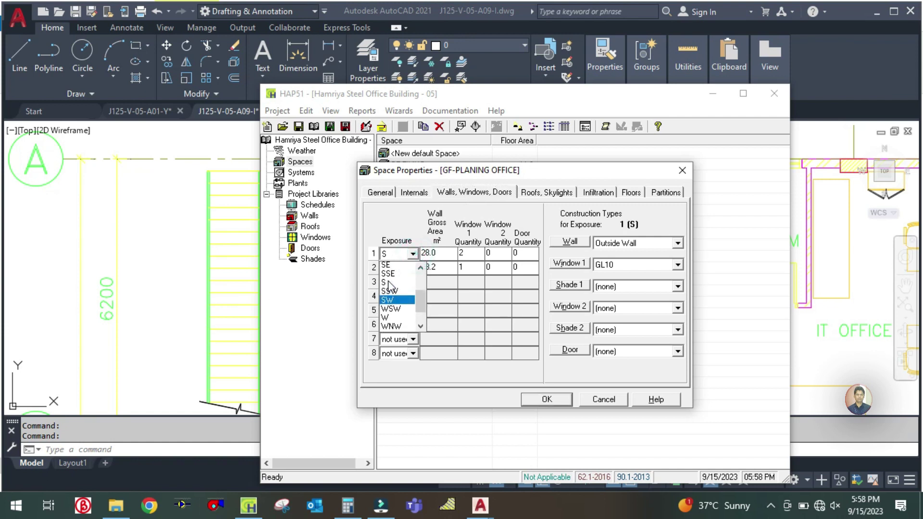
{"action": "left_click", "coordinate": [392, 275]}
{"action": "left_click", "coordinate": [413, 267]}
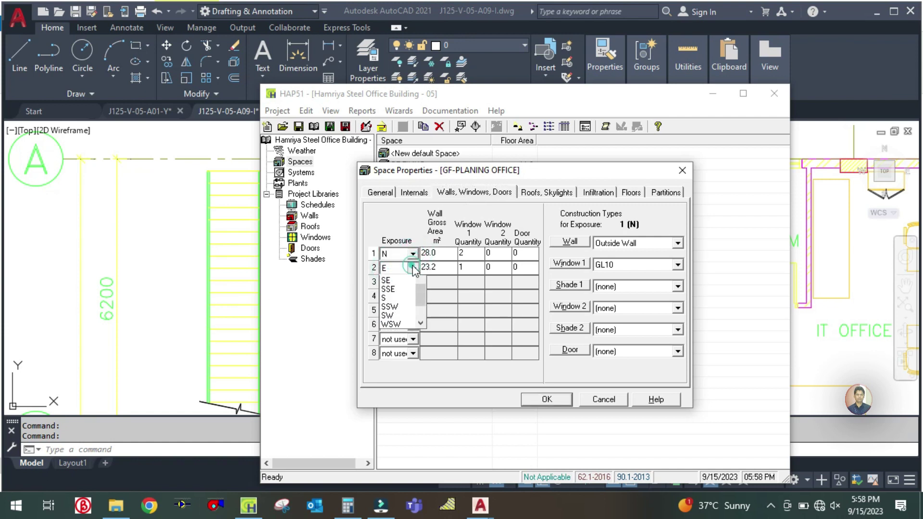
{"action": "scroll", "coordinate": [394, 331], "scroll_direction": "down", "scroll_amount": 1}
{"action": "left_click", "coordinate": [397, 324]}
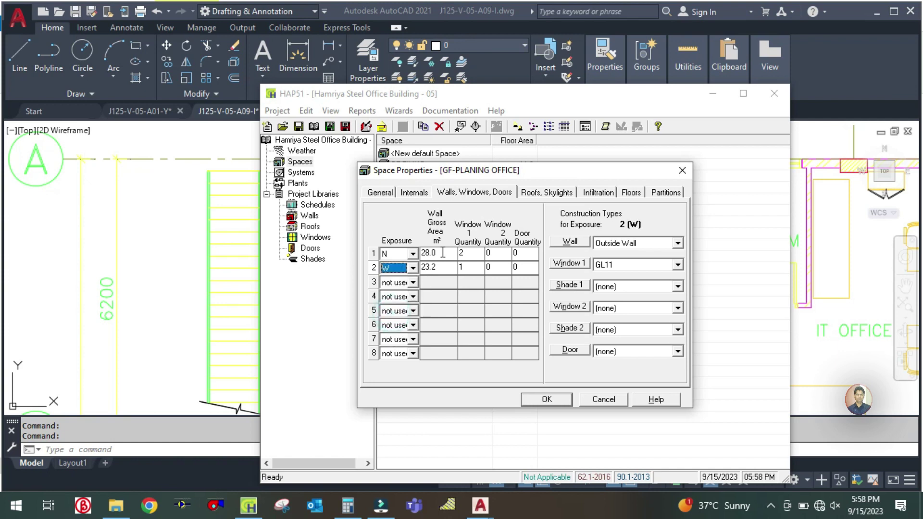
{"action": "left_click", "coordinate": [179, 273]}
{"action": "scroll", "coordinate": [377, 230], "scroll_direction": "down", "scroll_amount": 3}
{"action": "scroll", "coordinate": [384, 202], "scroll_direction": "up", "scroll_amount": 3}
Switch to the dimensioned A01 plan to read the Planning room dimensions
{"action": "scroll", "coordinate": [368, 259], "scroll_direction": "down", "scroll_amount": 3}
{"action": "scroll", "coordinate": [368, 188], "scroll_direction": "up", "scroll_amount": 3}
{"action": "scroll", "coordinate": [392, 288], "scroll_direction": "down", "scroll_amount": 3}
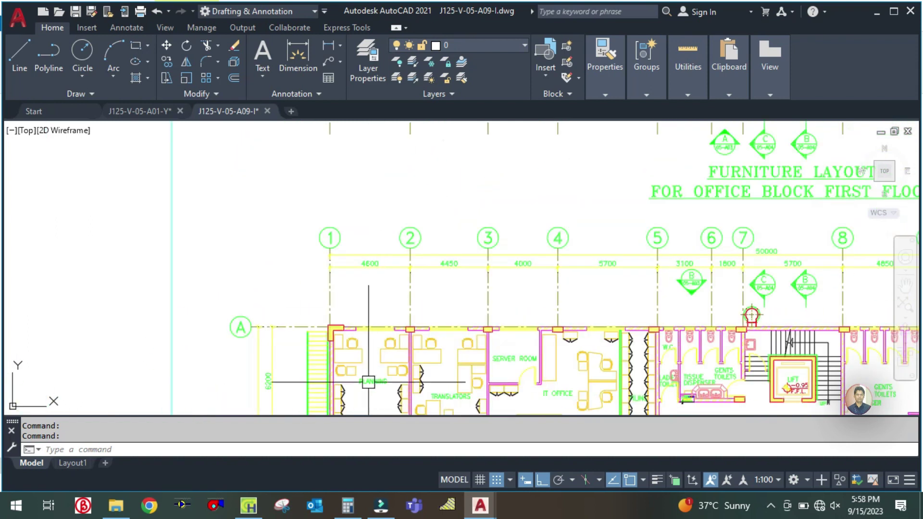
{"action": "scroll", "coordinate": [385, 387], "scroll_direction": "up", "scroll_amount": 4}
{"action": "scroll", "coordinate": [391, 238], "scroll_direction": "down", "scroll_amount": 6}
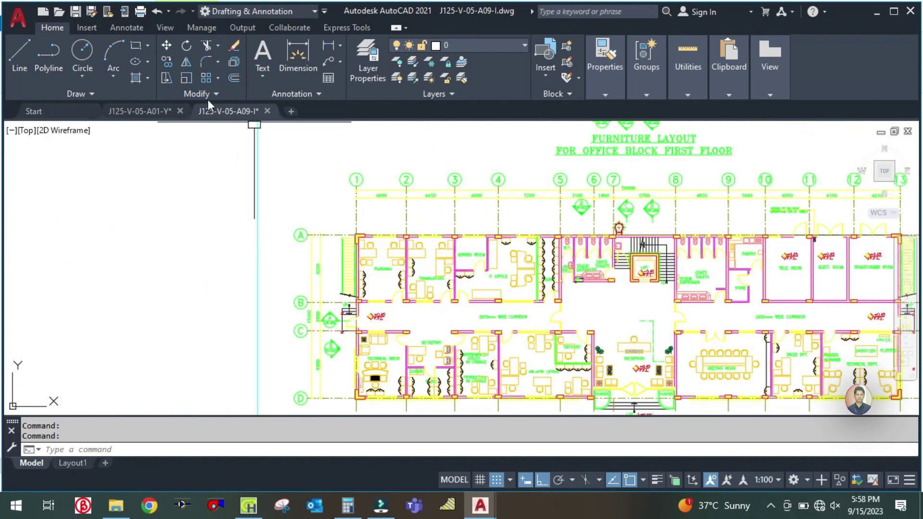
{"action": "left_click", "coordinate": [148, 110]}
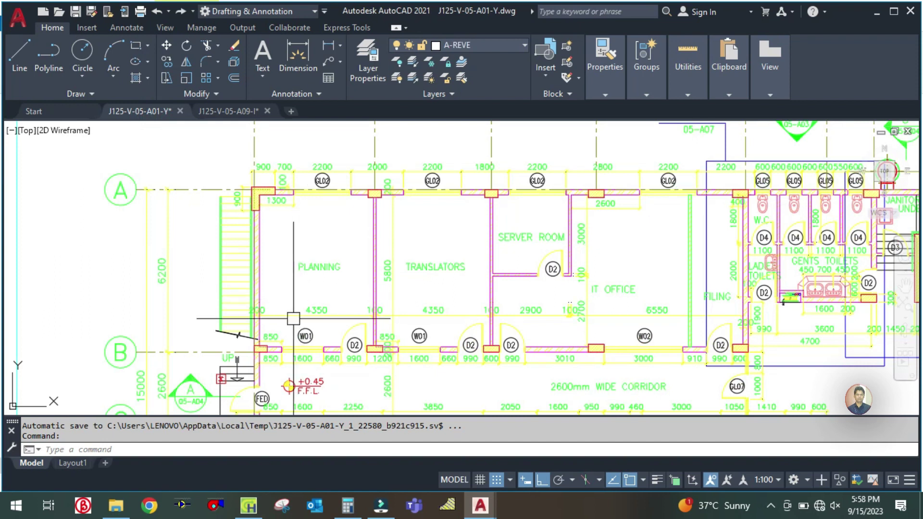
Compute 4.6 × 4 in Calculator and select the N wall gross area for 18.4
{"action": "left_click", "coordinate": [348, 505]}
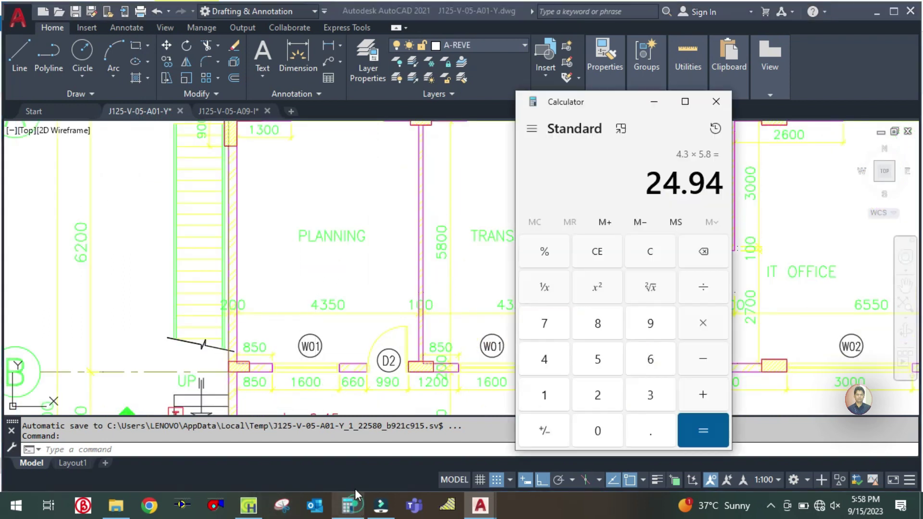
{"action": "left_click", "coordinate": [650, 252]}
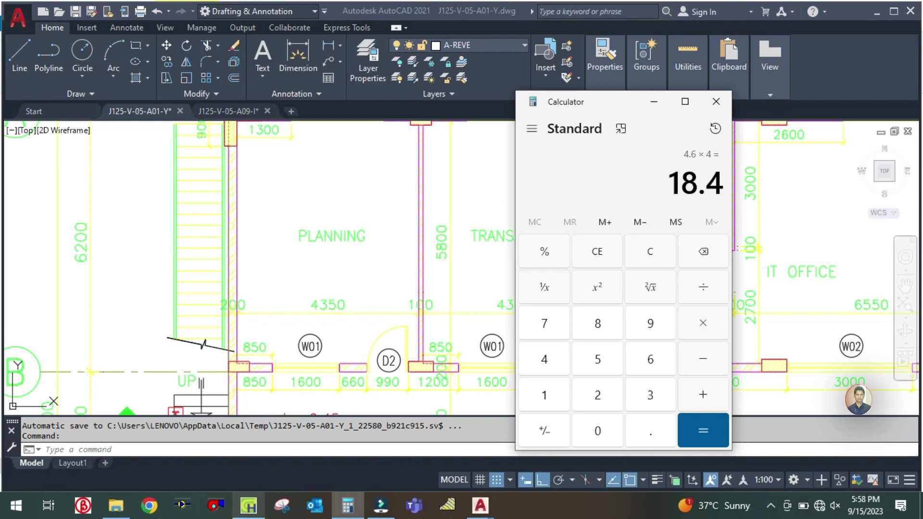
{"action": "left_click", "coordinate": [248, 506]}
{"action": "left_click", "coordinate": [443, 253]}
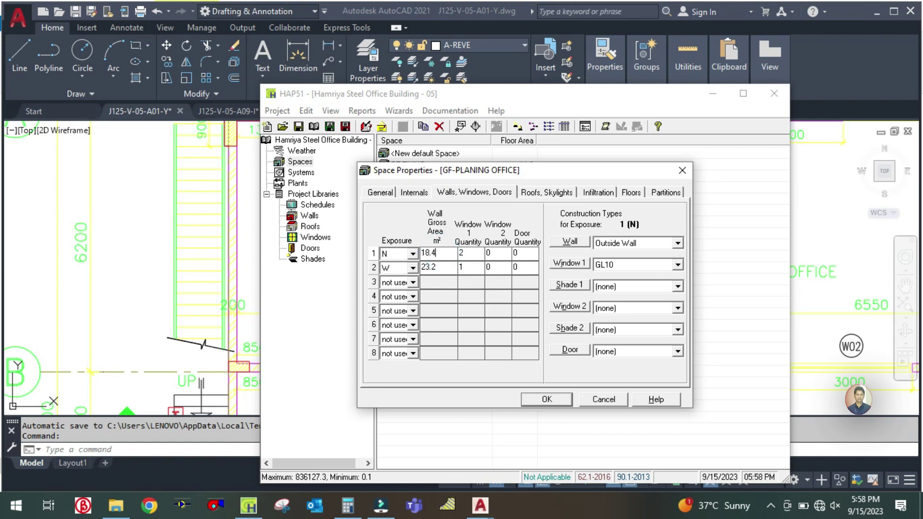
{"action": "left_click", "coordinate": [162, 299]}
{"action": "scroll", "coordinate": [230, 307], "scroll_direction": "down", "scroll_amount": 3}
{"action": "scroll", "coordinate": [291, 287], "scroll_direction": "up", "scroll_amount": 4}
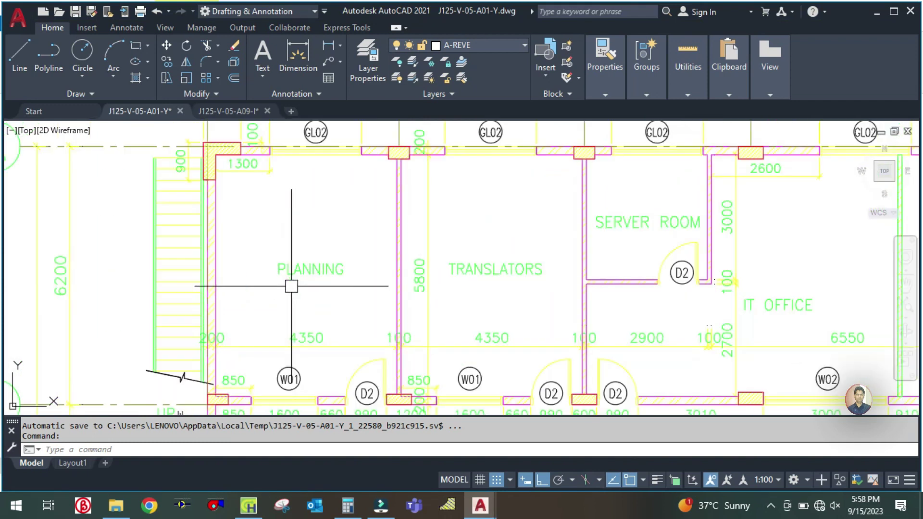
{"action": "left_click", "coordinate": [348, 505]}
{"action": "left_click", "coordinate": [644, 251]}
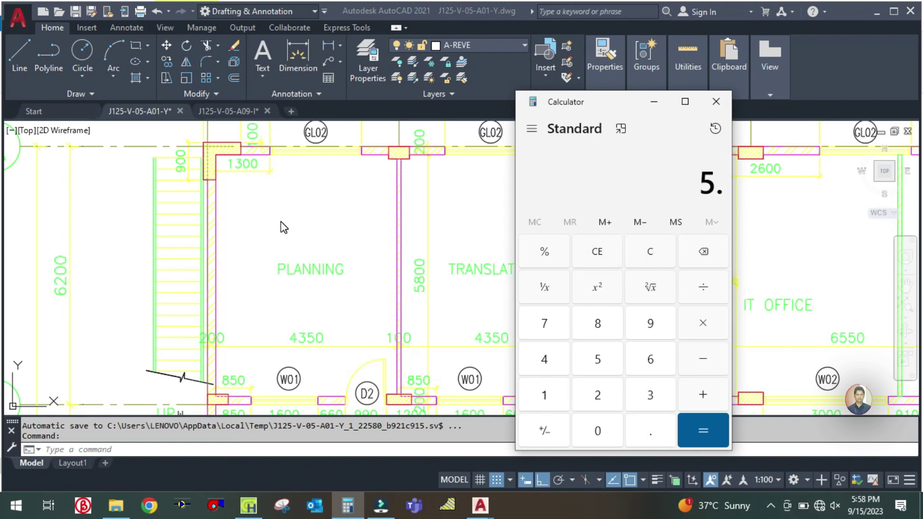
{"action": "type", "text": "4"}
{"action": "key", "text": "Return"}
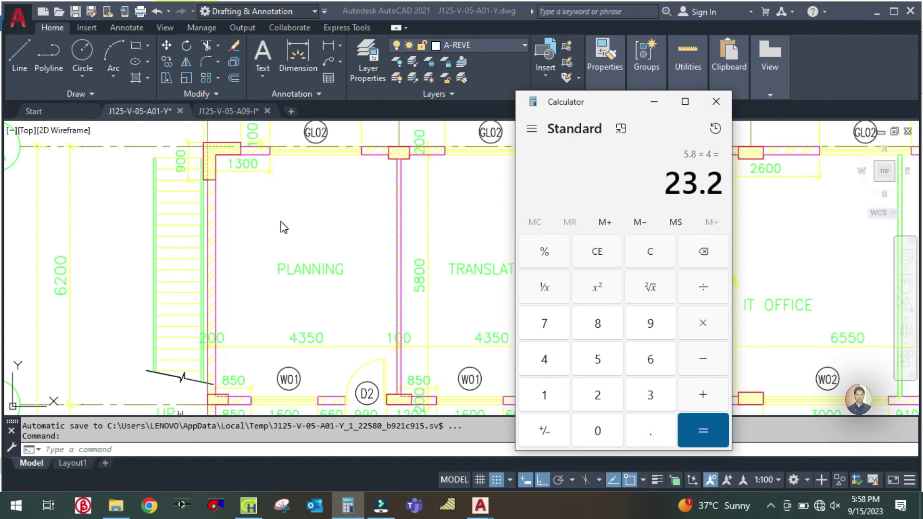
{"action": "left_click", "coordinate": [248, 507]}
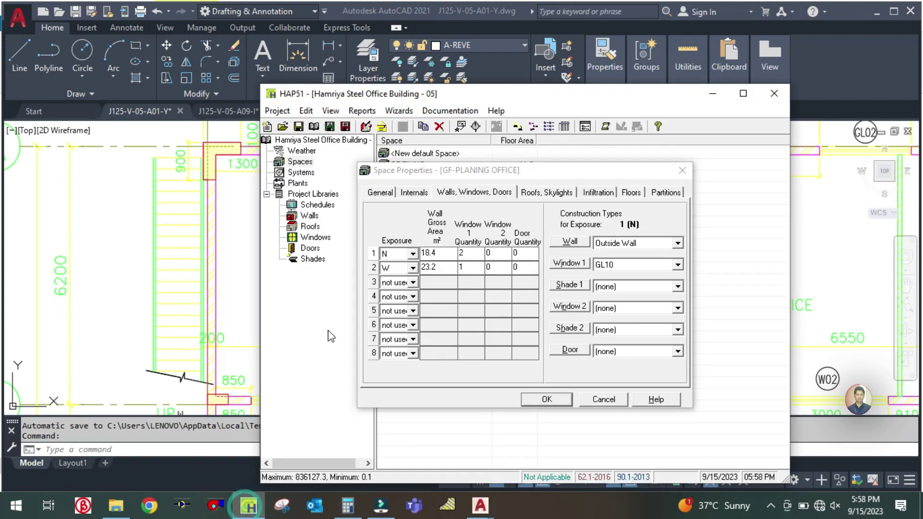
{"action": "left_click", "coordinate": [435, 267]}
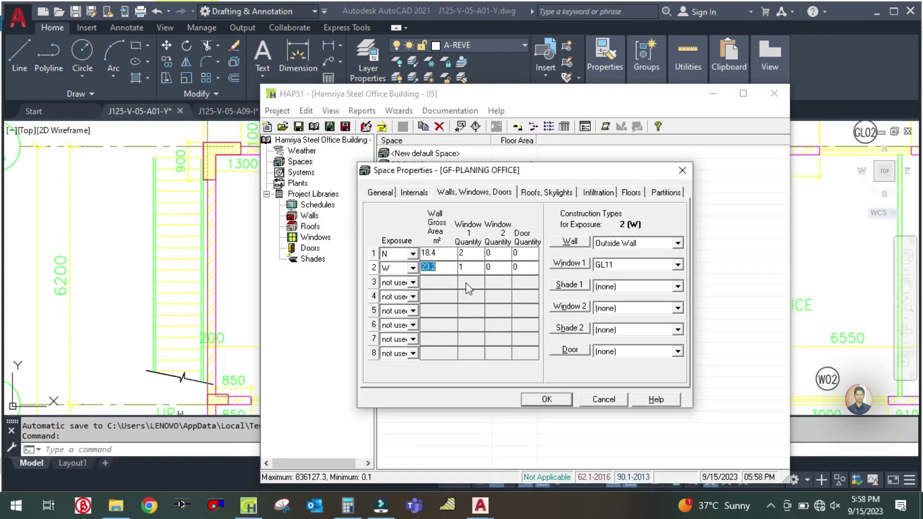
{"action": "left_click", "coordinate": [208, 282]}
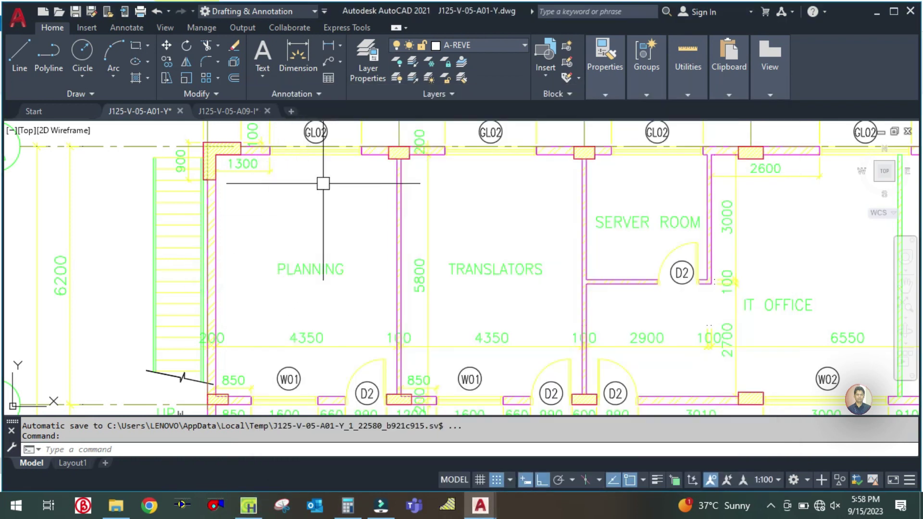
{"action": "scroll", "coordinate": [318, 197], "scroll_direction": "down", "scroll_amount": 1}
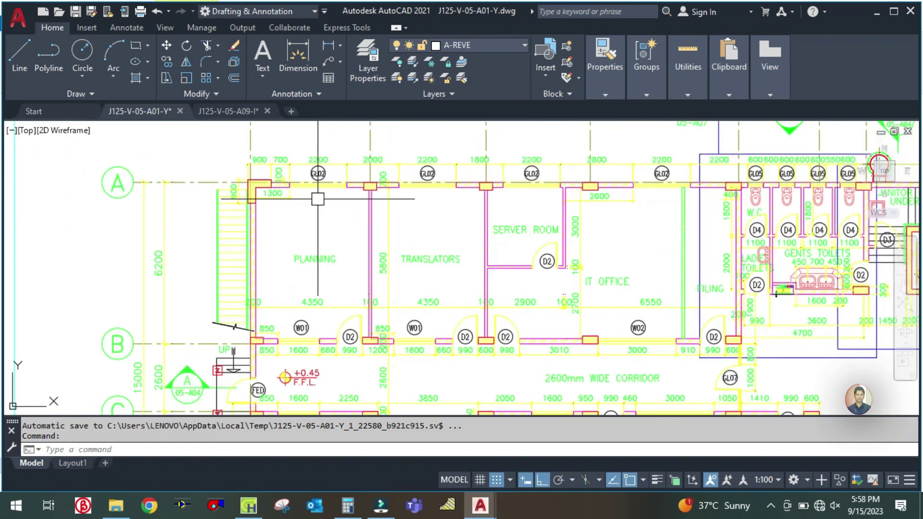
{"action": "left_click", "coordinate": [248, 506]}
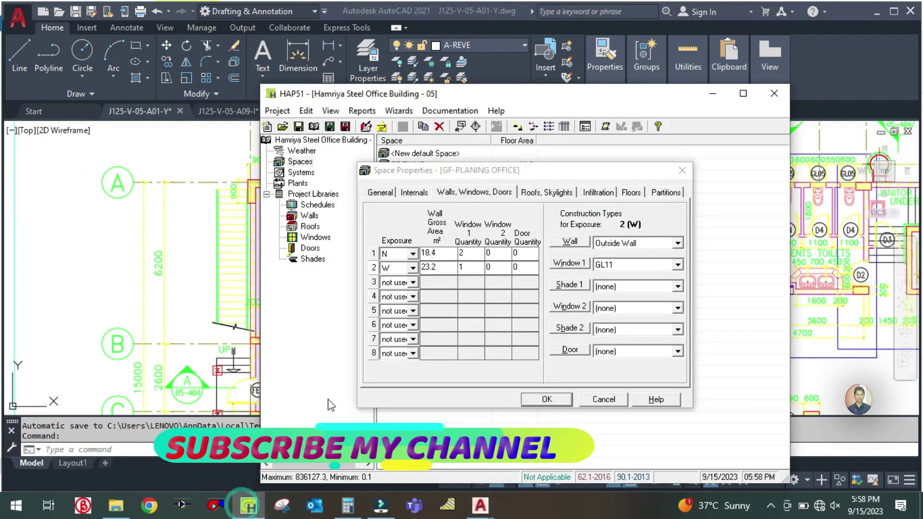
{"action": "left_click", "coordinate": [442, 253]}
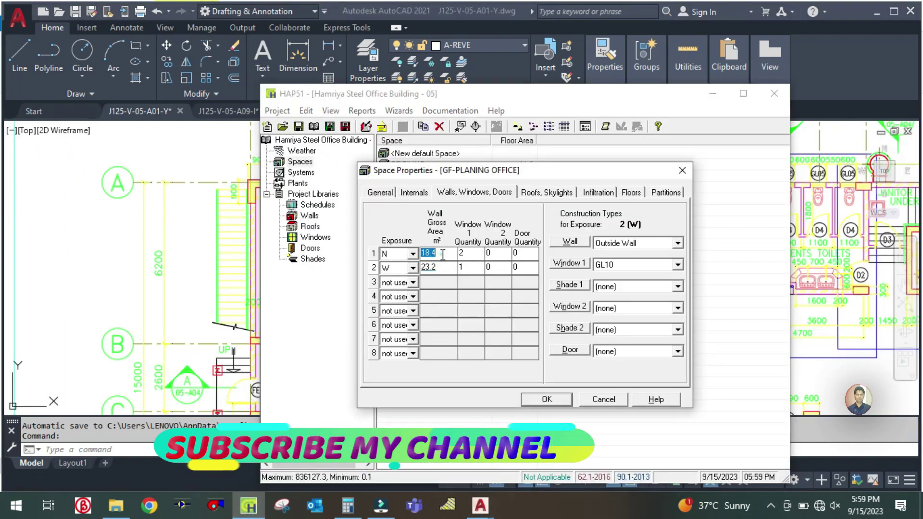
Give the N wall one GL02 window and set the W wall window count to 0
{"action": "double_click", "coordinate": [471, 253]}
{"action": "type", "text": "1"}
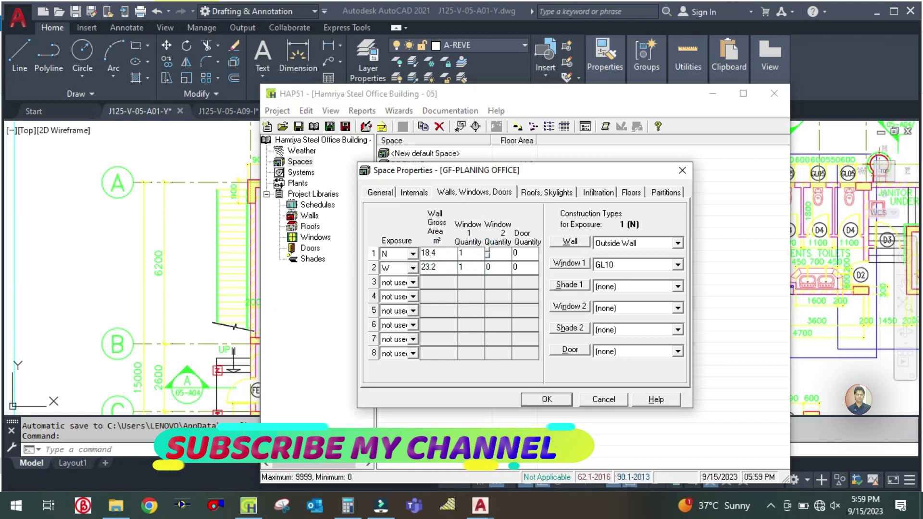
{"action": "left_click", "coordinate": [610, 264]}
{"action": "scroll", "coordinate": [614, 300], "scroll_direction": "up", "scroll_amount": 2}
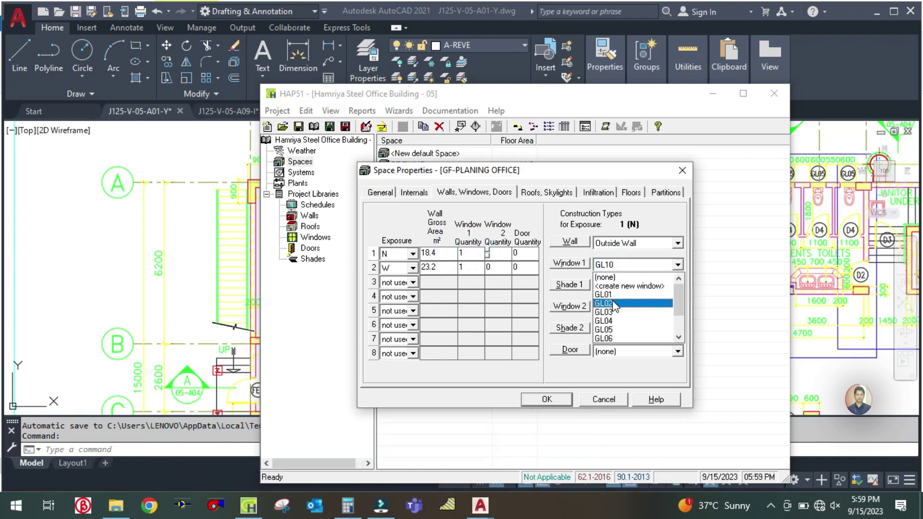
{"action": "left_click", "coordinate": [612, 302]}
{"action": "left_click", "coordinate": [463, 268]}
{"action": "type", "text": "0"}
{"action": "key", "text": "Tab"}
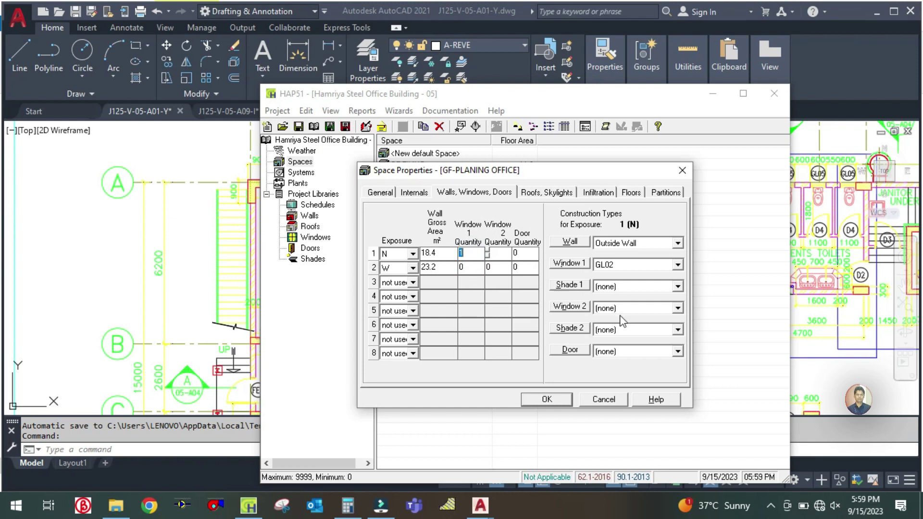
Set the W wall window type to (none)
{"action": "left_click", "coordinate": [478, 266]}
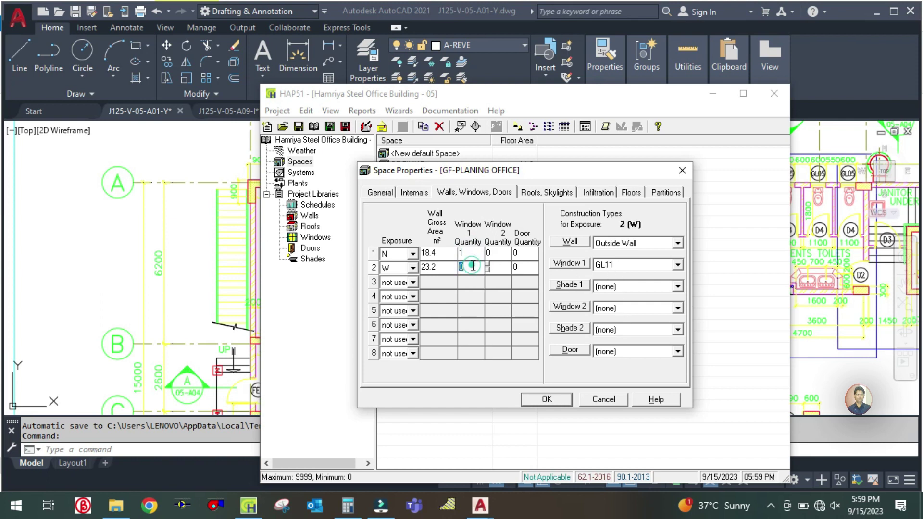
{"action": "left_click", "coordinate": [609, 264]}
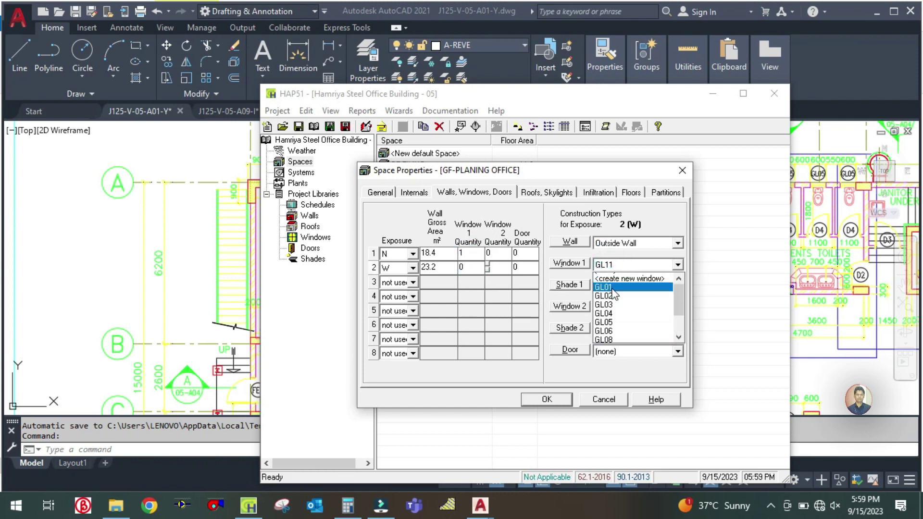
{"action": "left_click", "coordinate": [617, 278]}
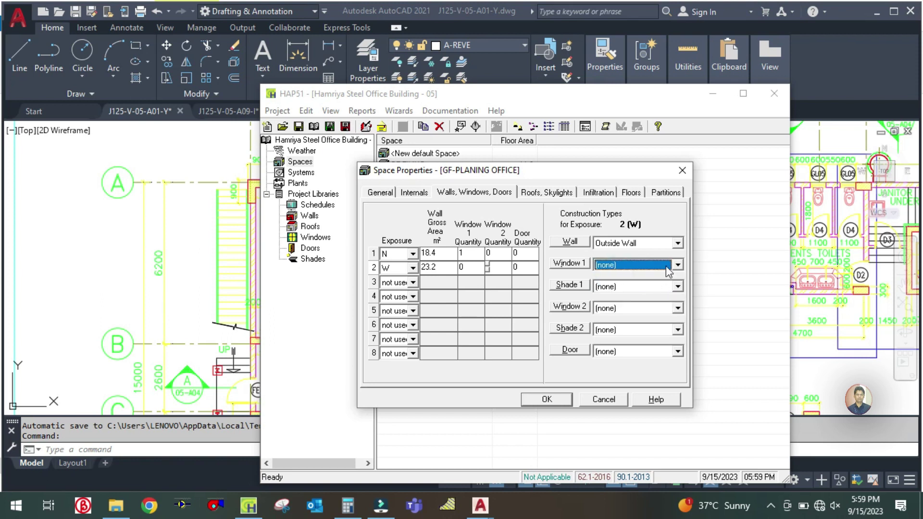
{"action": "left_click", "coordinate": [534, 194]}
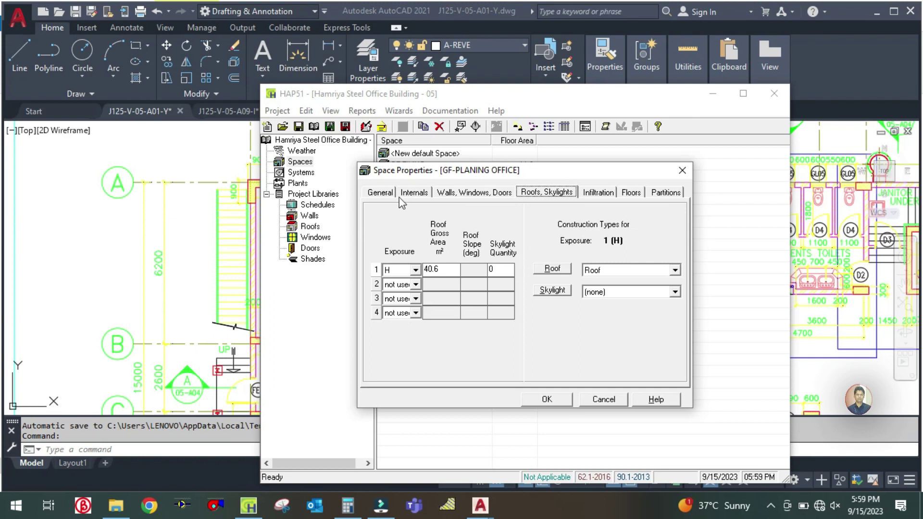
Check the floor area and enter 24.9 m² as the roof gross area
{"action": "left_click", "coordinate": [380, 192]}
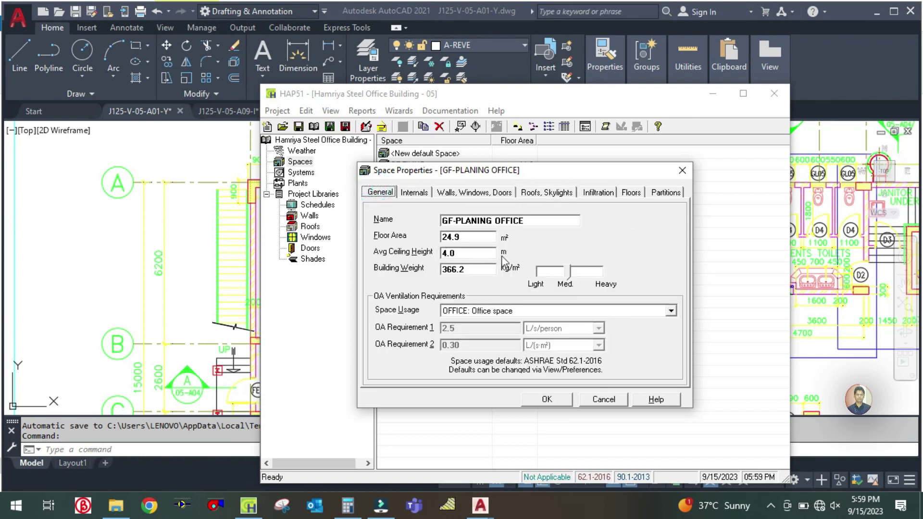
{"action": "left_click", "coordinate": [552, 193]}
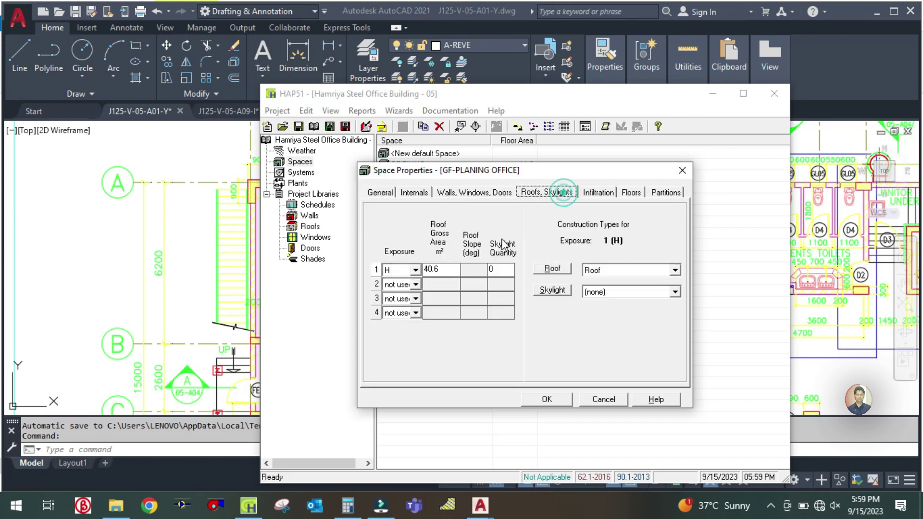
{"action": "left_click", "coordinate": [442, 268]}
{"action": "type", "text": "2"}
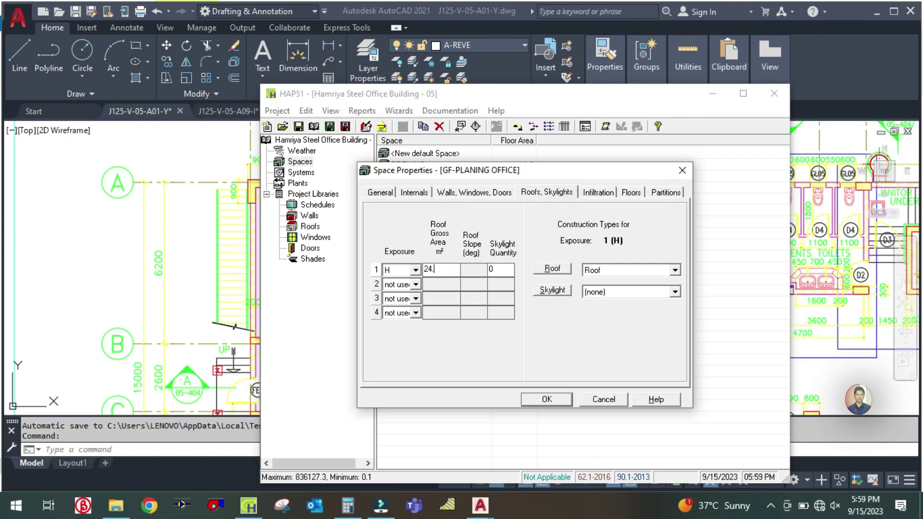
Review Infiltration, Floors and Partitions, accept the space, save the project, and minimize HAP
{"action": "left_click", "coordinate": [599, 194]}
{"action": "left_click", "coordinate": [627, 197]}
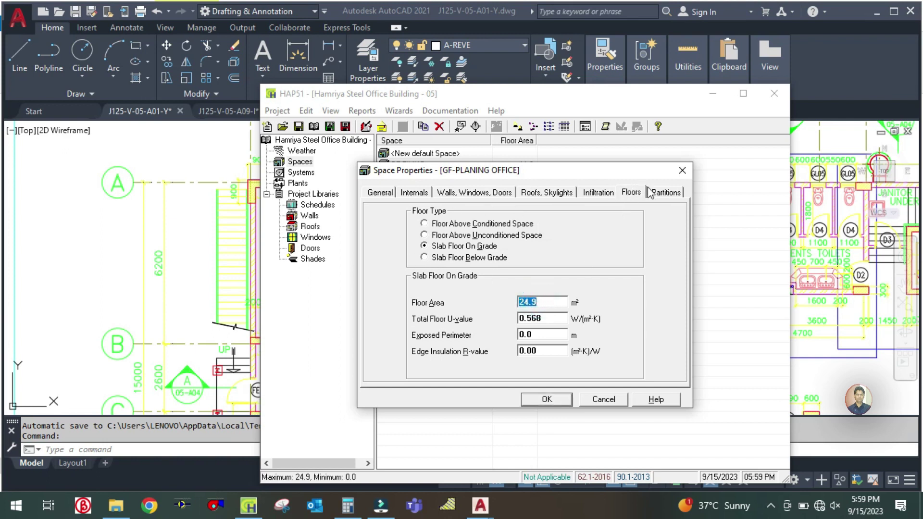
{"action": "left_click", "coordinate": [663, 193]}
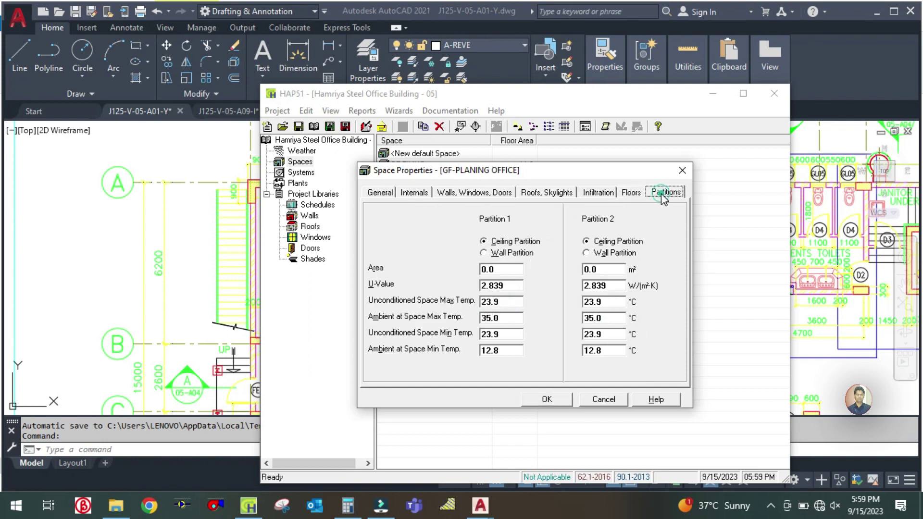
{"action": "left_click", "coordinate": [548, 401]}
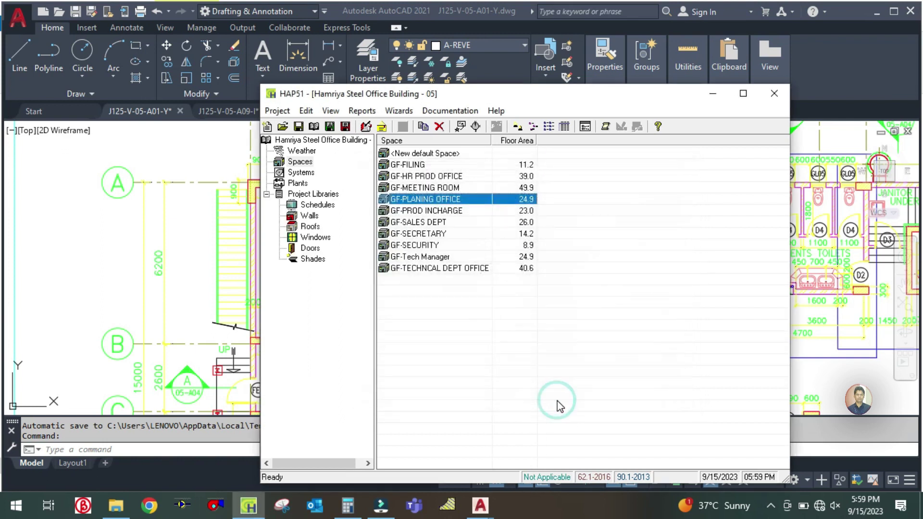
{"action": "left_click", "coordinate": [298, 127]}
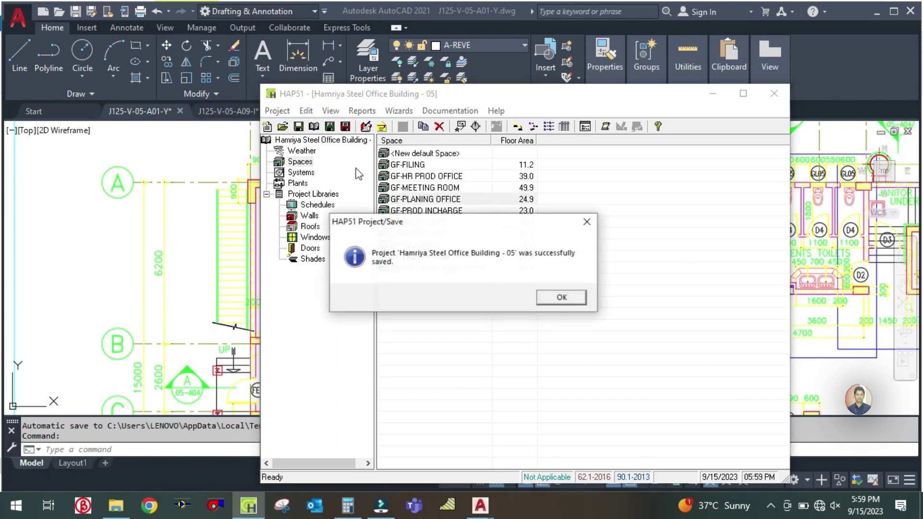
{"action": "left_click", "coordinate": [569, 301]}
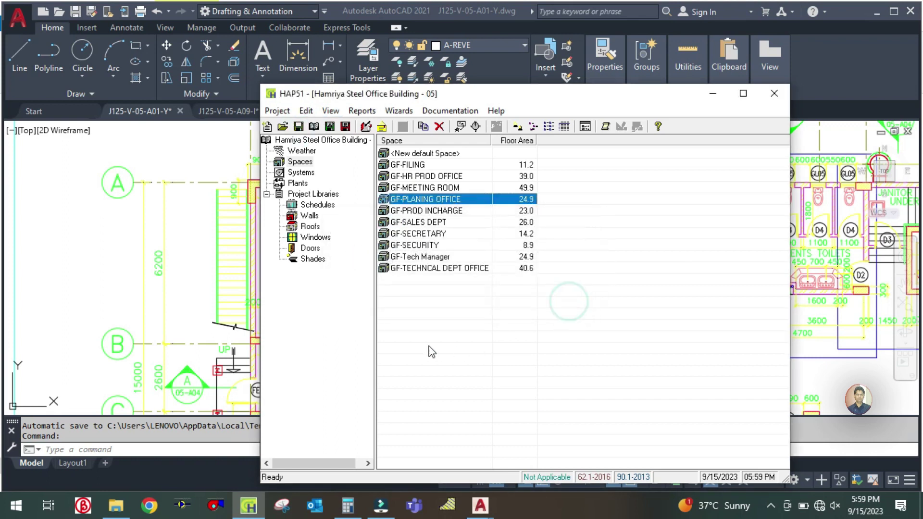
{"action": "left_click", "coordinate": [713, 95]}
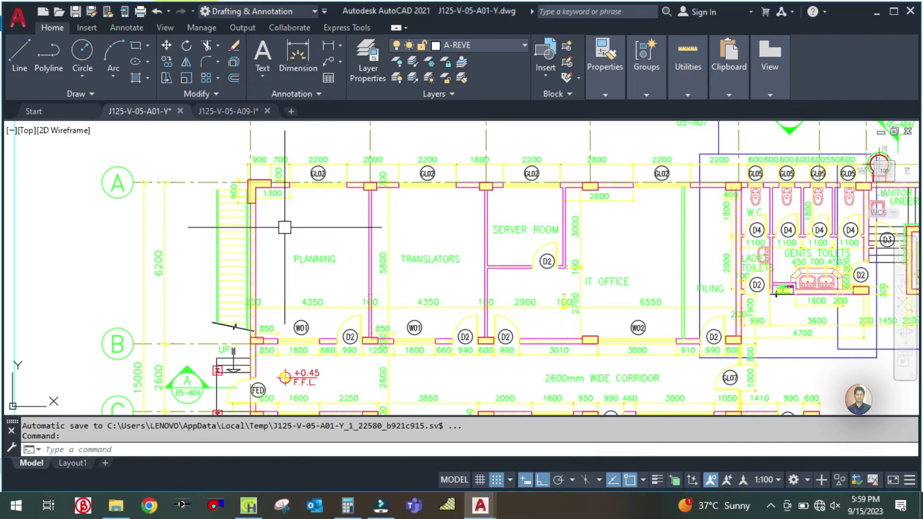
Cancel the pending selection and pan the plan over to the lift and stairs
{"action": "right_click", "coordinate": [315, 265]}
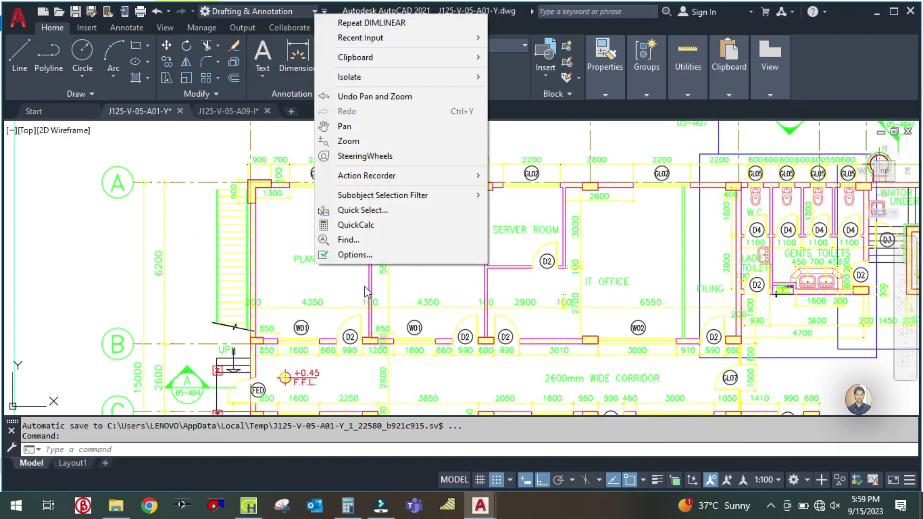
{"action": "left_click", "coordinate": [414, 294]}
{"action": "key", "text": "Escape"}
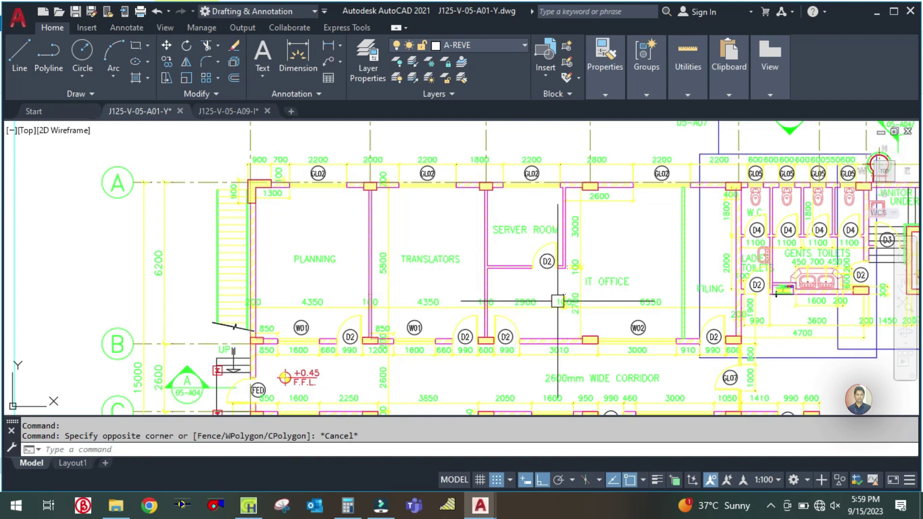
{"action": "left_click_drag", "start_coordinate": [653, 264], "coordinate": [231, 226]}
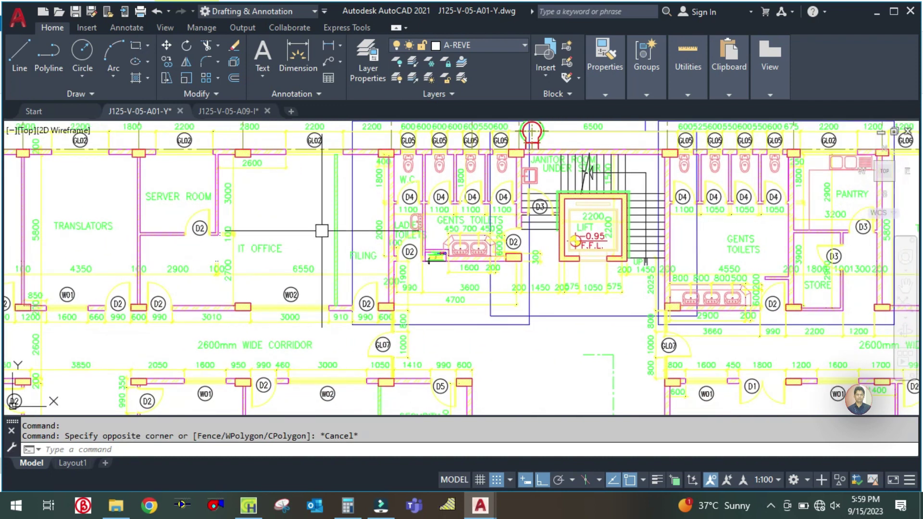
{"action": "scroll", "coordinate": [427, 259], "scroll_direction": "down", "scroll_amount": 3}
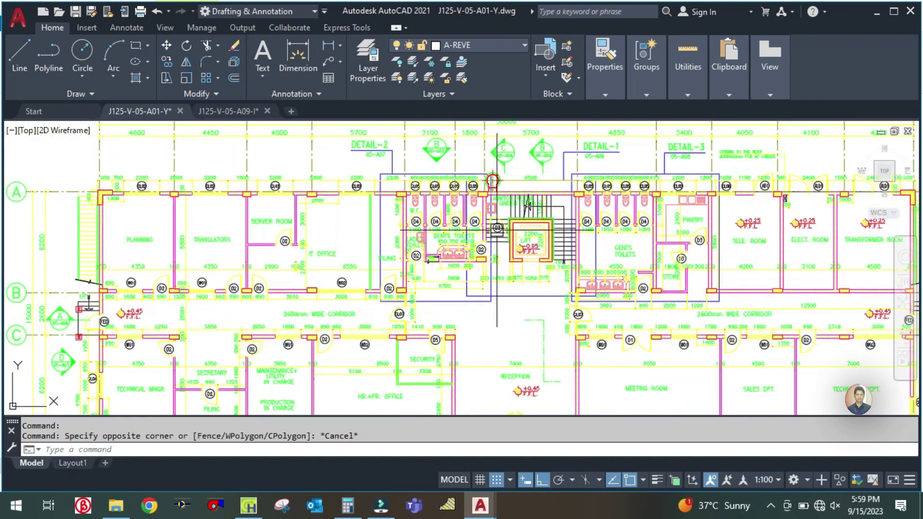
{"action": "scroll", "coordinate": [496, 228], "scroll_direction": "up", "scroll_amount": 3}
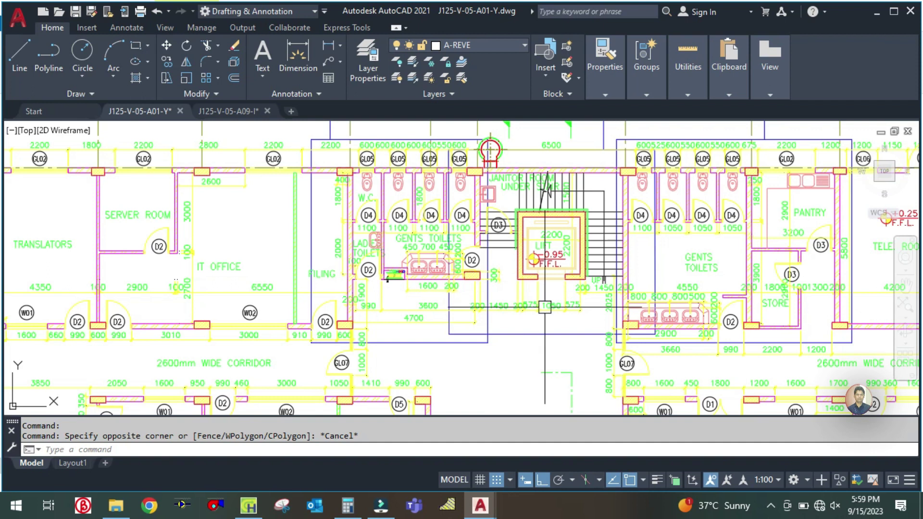
Pan toward the Tele, Elect and Transformer rooms
{"action": "left_click_drag", "start_coordinate": [660, 276], "coordinate": [436, 265]}
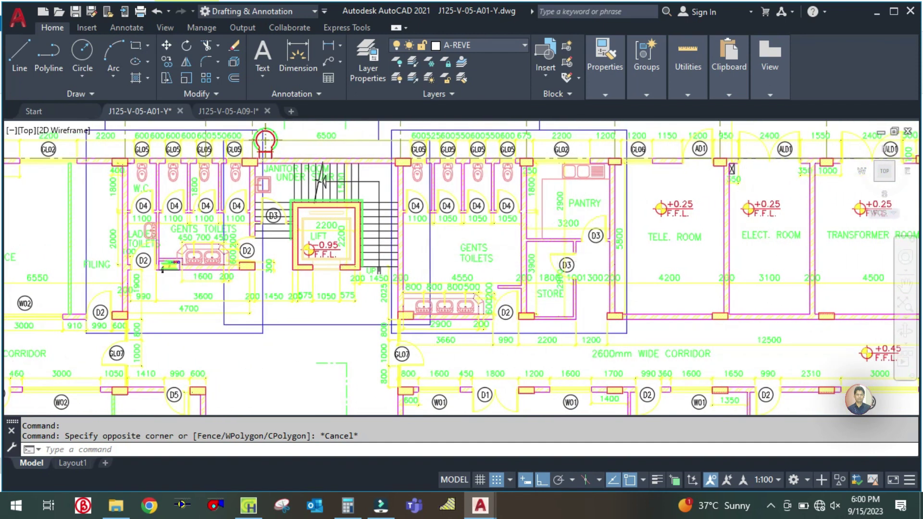
{"action": "scroll", "coordinate": [591, 288], "scroll_direction": "up", "scroll_amount": 3}
{"action": "left_click_drag", "start_coordinate": [530, 325], "coordinate": [470, 361]}
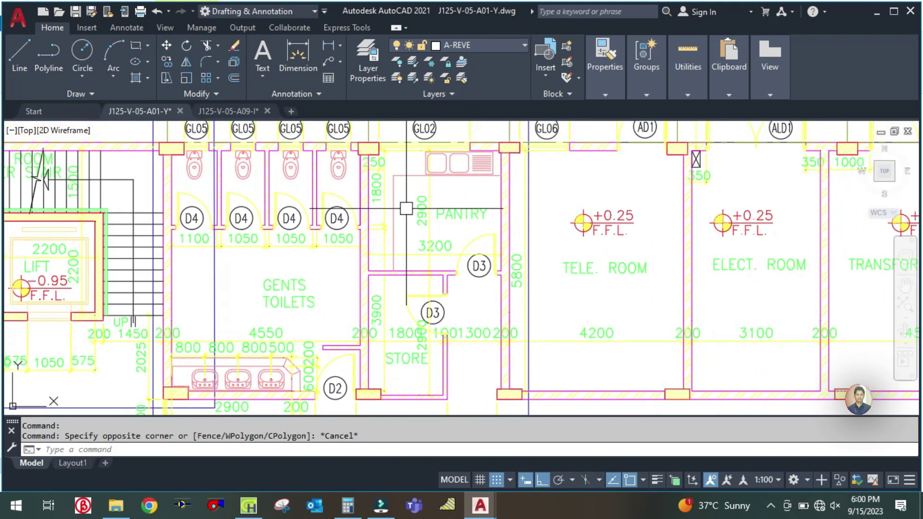
{"action": "scroll", "coordinate": [588, 277], "scroll_direction": "down", "scroll_amount": 3}
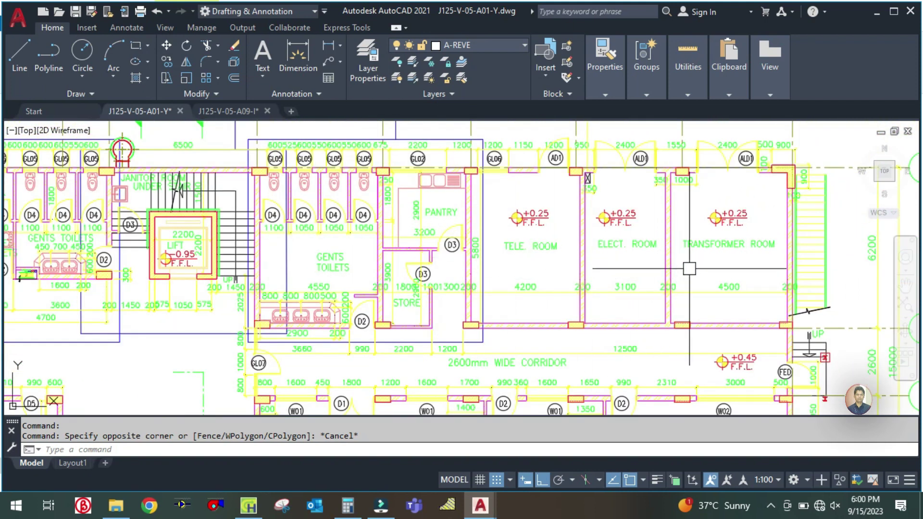
{"action": "scroll", "coordinate": [550, 334], "scroll_direction": "down", "scroll_amount": 5}
{"action": "scroll", "coordinate": [549, 333], "scroll_direction": "up", "scroll_amount": 5}
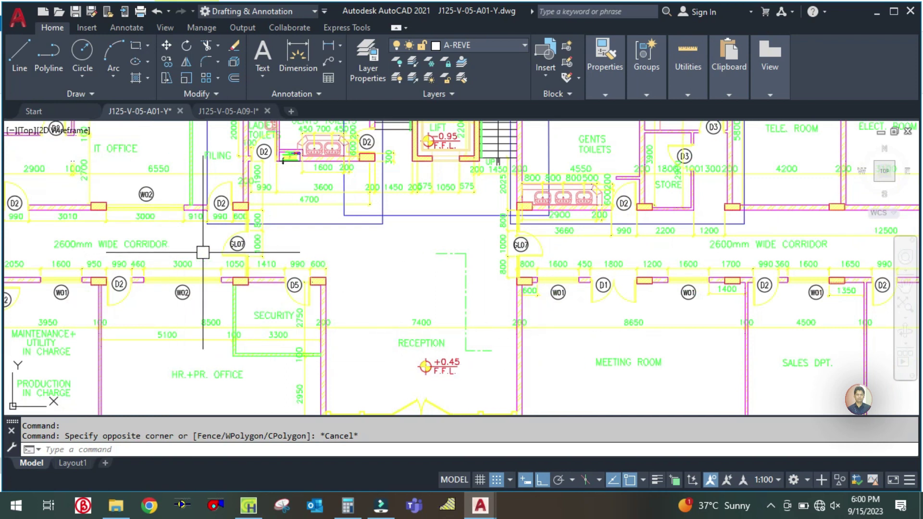
{"action": "scroll", "coordinate": [423, 258], "scroll_direction": "down", "scroll_amount": 2}
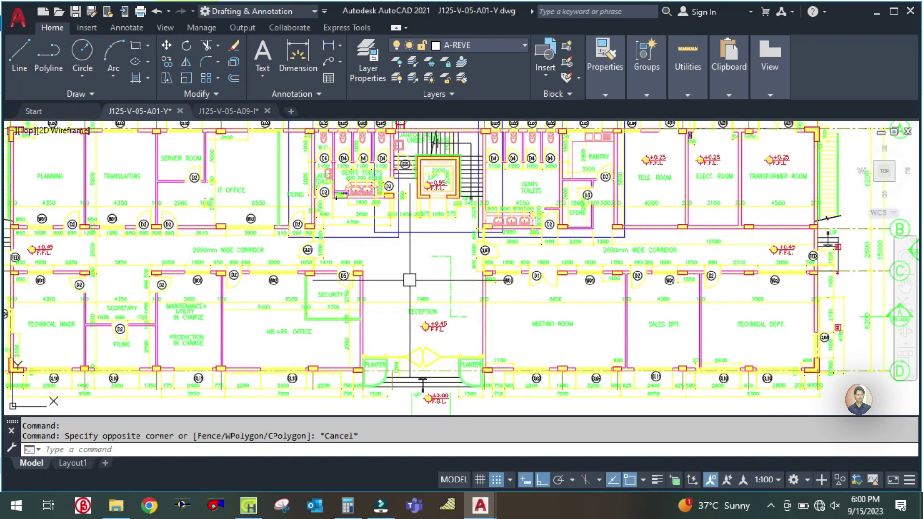
{"action": "left_click_drag", "start_coordinate": [432, 295], "coordinate": [434, 330]}
Center the whole first-floor plan with Marketing and Admn Mngr rooms in view
{"action": "scroll", "coordinate": [440, 319], "scroll_direction": "down", "scroll_amount": 4}
{"action": "scroll", "coordinate": [423, 306], "scroll_direction": "up", "scroll_amount": 1}
{"action": "left_click_drag", "start_coordinate": [332, 211], "coordinate": [355, 340]}
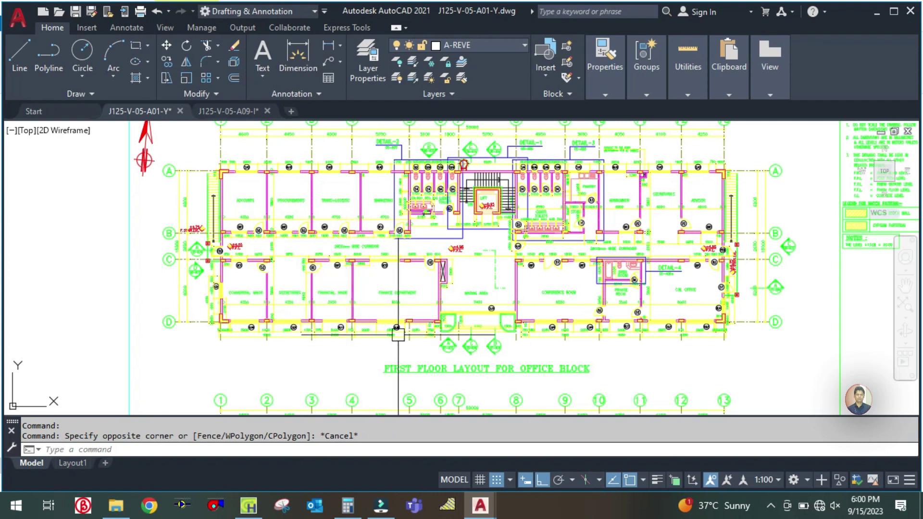
{"action": "left_click_drag", "start_coordinate": [758, 354], "coordinate": [644, 347]}
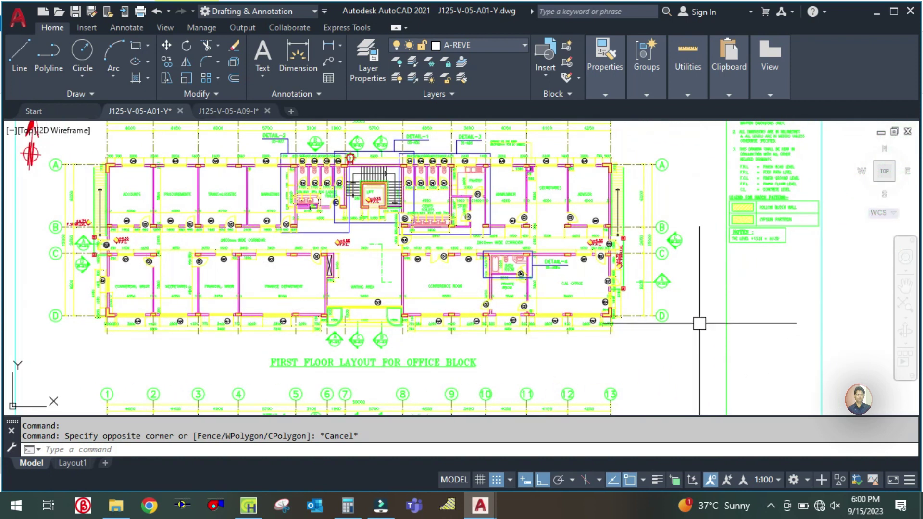
{"action": "left_click_drag", "start_coordinate": [692, 309], "coordinate": [707, 355]}
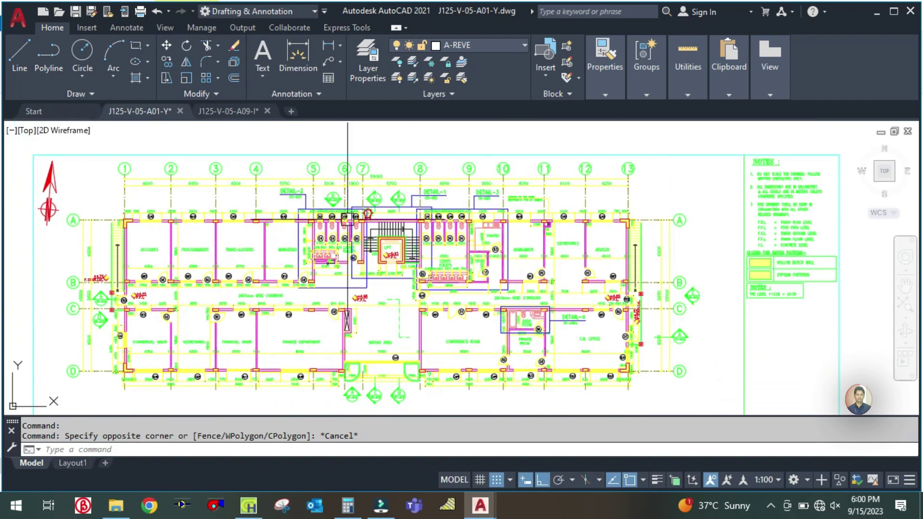
{"action": "scroll", "coordinate": [368, 267], "scroll_direction": "up", "scroll_amount": 5}
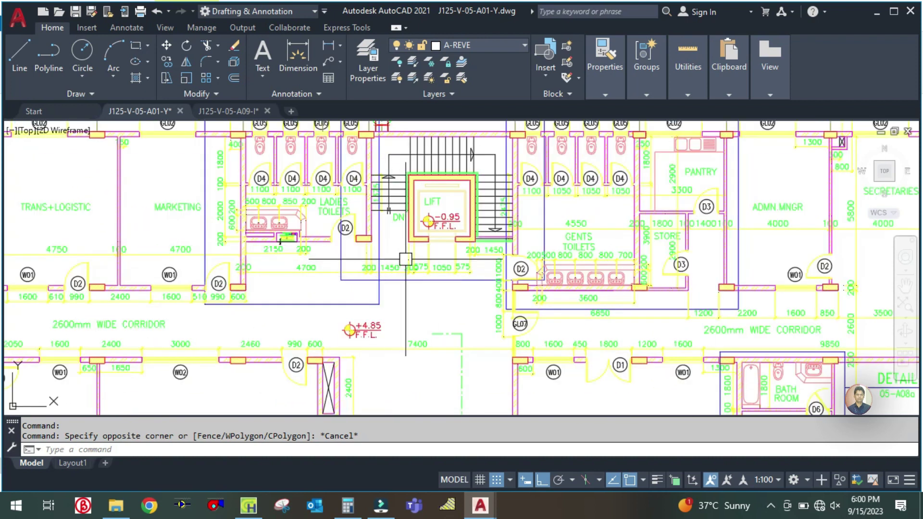